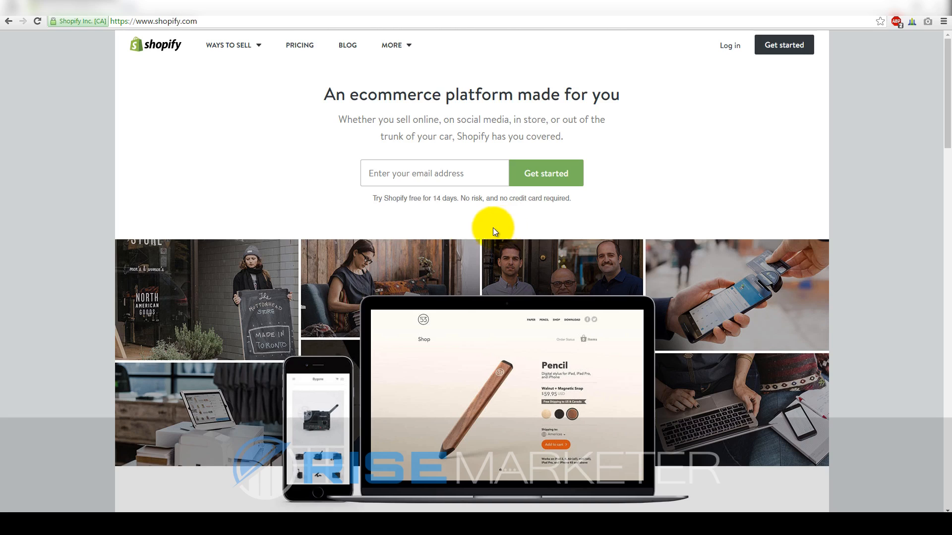
# Sign up for the free trial with an e-mail, password and store name rods-demo-store, and create the store
pyautogui.click(785, 50)
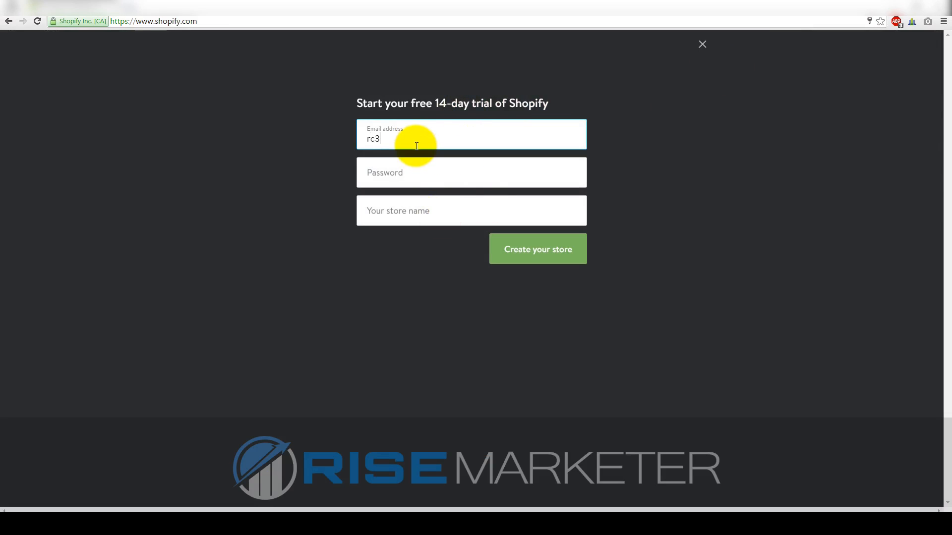
pyautogui.press('Tab')
pyautogui.write('••••••••')
pyautogui.press('Tab')
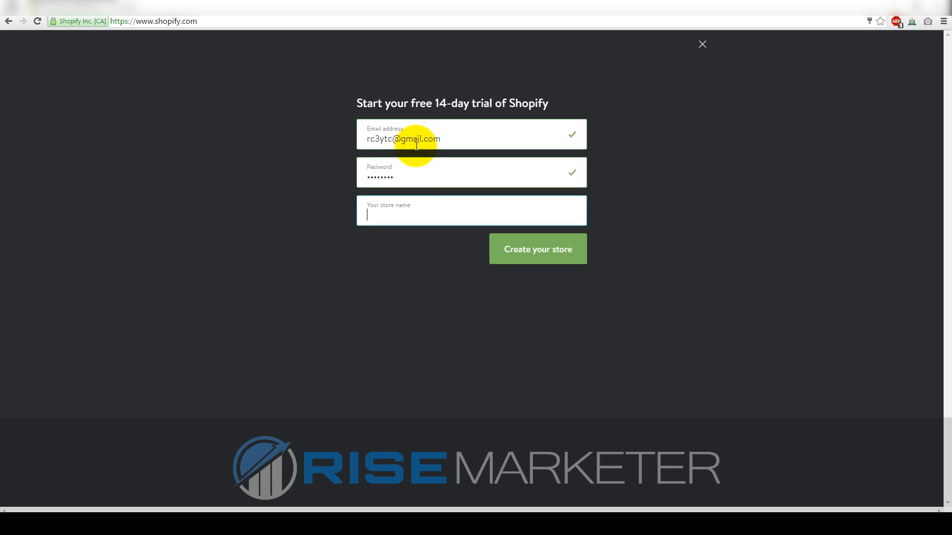
pyautogui.write('rods-demo-store')
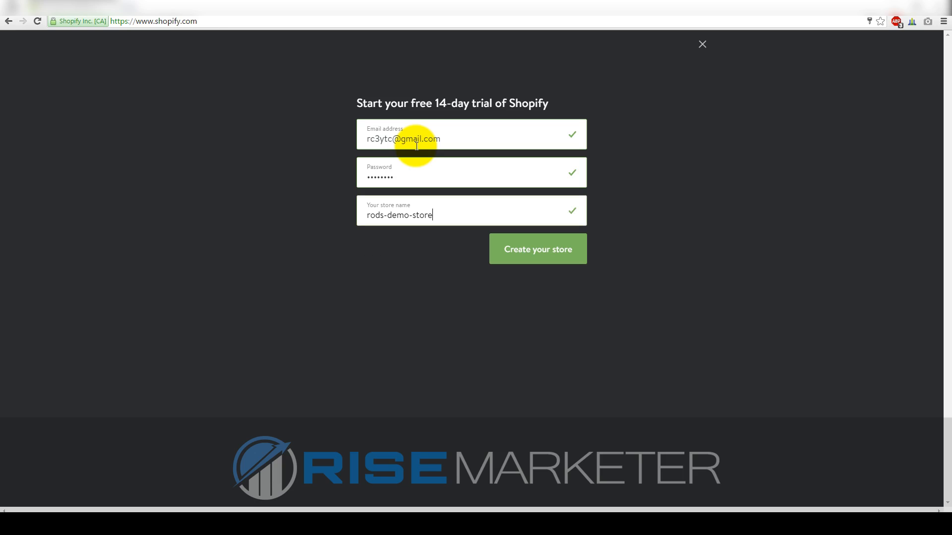
pyautogui.moveTo(432, 221); pyautogui.dragTo(367, 215)
pyautogui.click(395, 257)
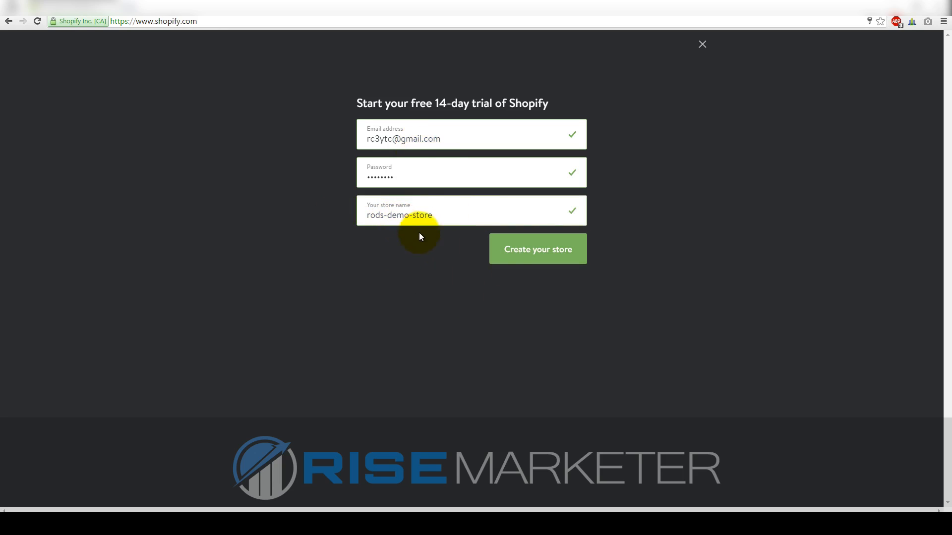
pyautogui.click(522, 261)
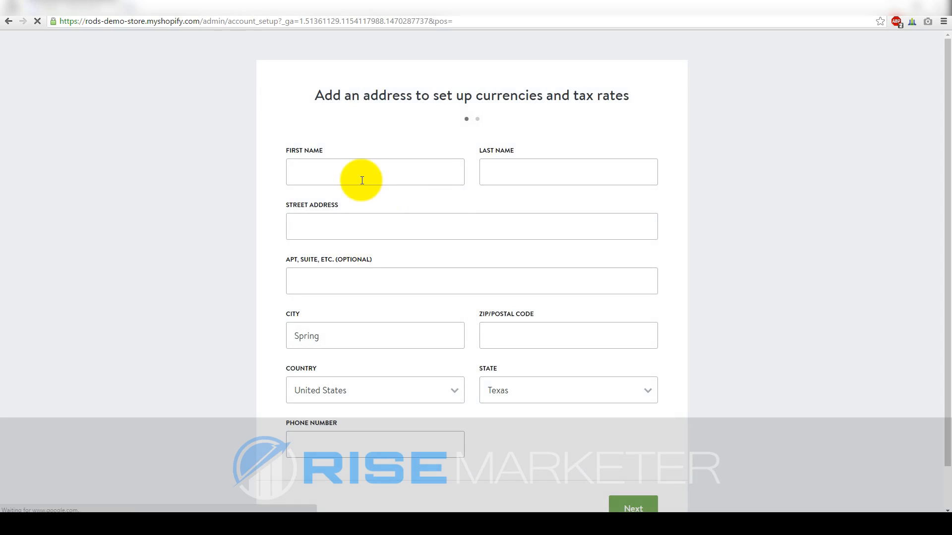
# Fill the store address form with the owner's name, street, city, ZIP code and phone number
pyautogui.click(362, 180)
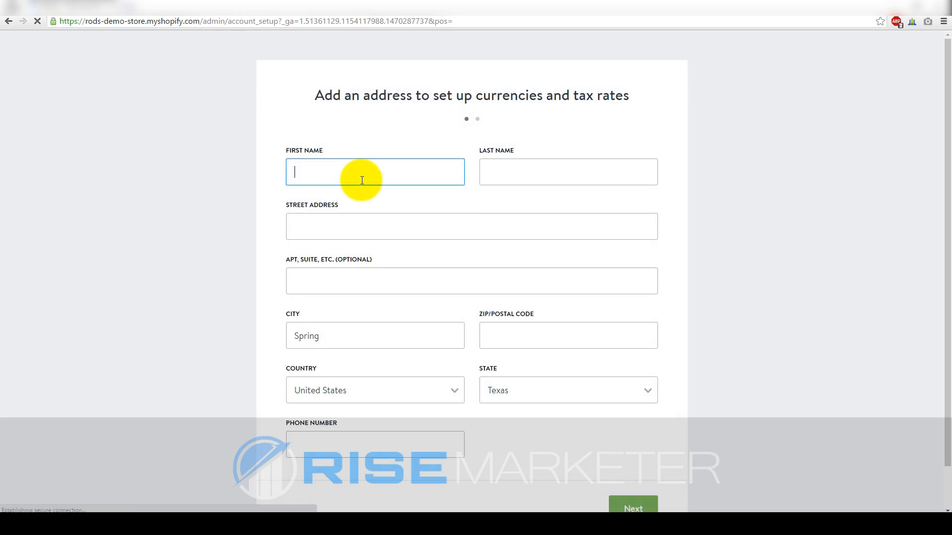
pyautogui.write('Rod')
pyautogui.press('Tab')
pyautogui.press('Tab')
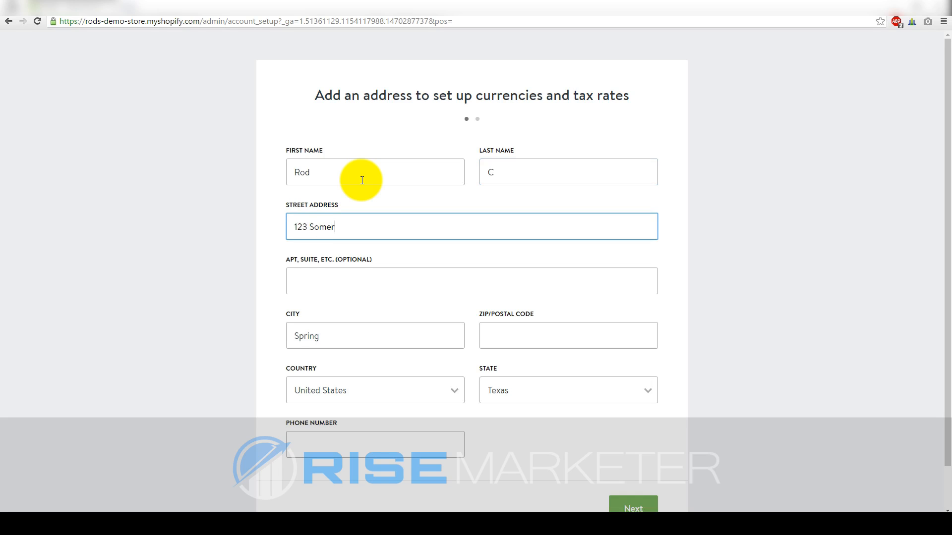
pyautogui.press('Tab')
pyautogui.press('Tab')
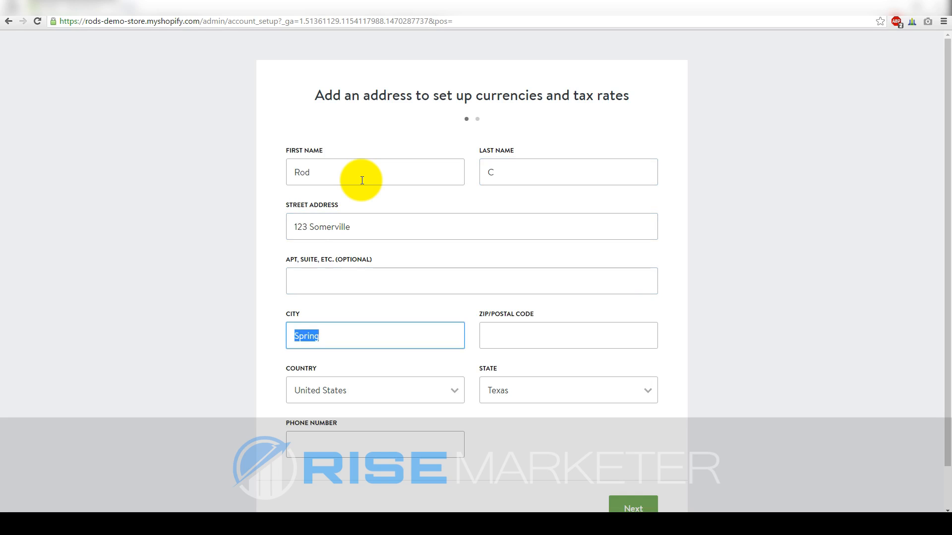
pyautogui.write('Houston')
pyautogui.press('Tab')
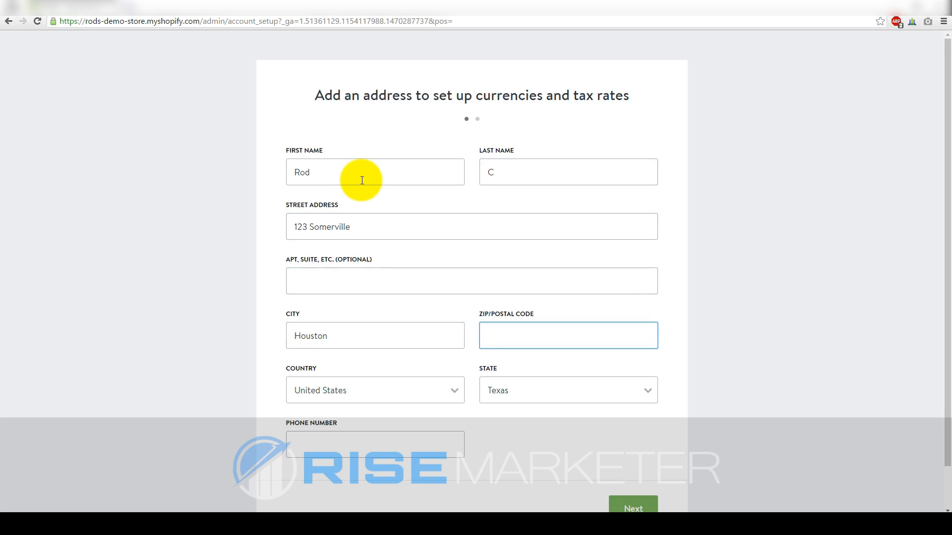
pyautogui.press('Tab')
pyautogui.press('Tab')
pyautogui.press('Tab')
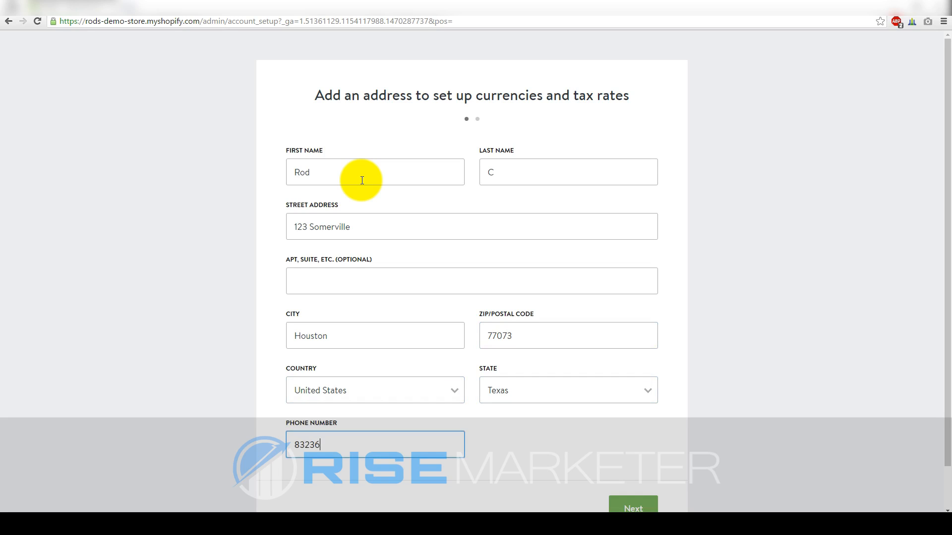
pyautogui.scroll(-2, 421, 193)
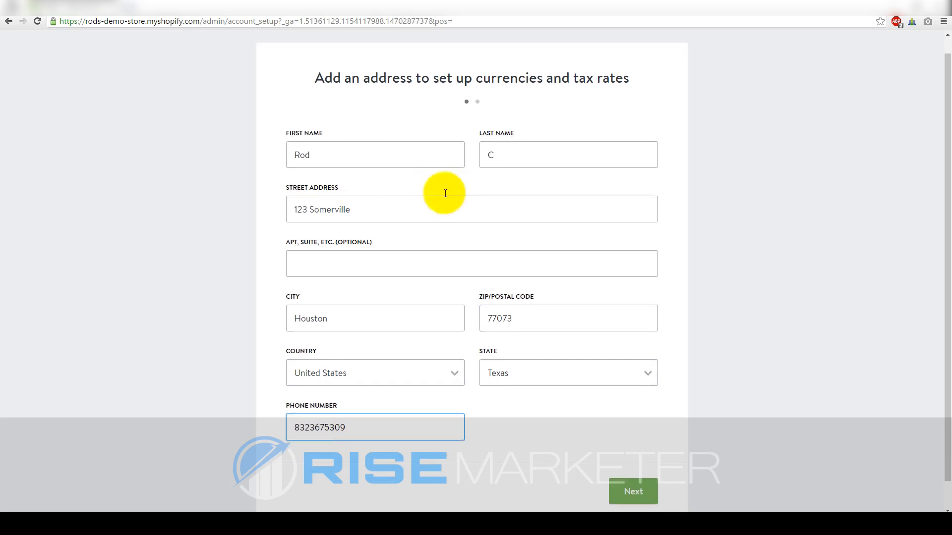
# Answer the setup questions as 'I'm just playing around' with revenue 'Up to $5,000', then enter the store
pyautogui.click(624, 458)
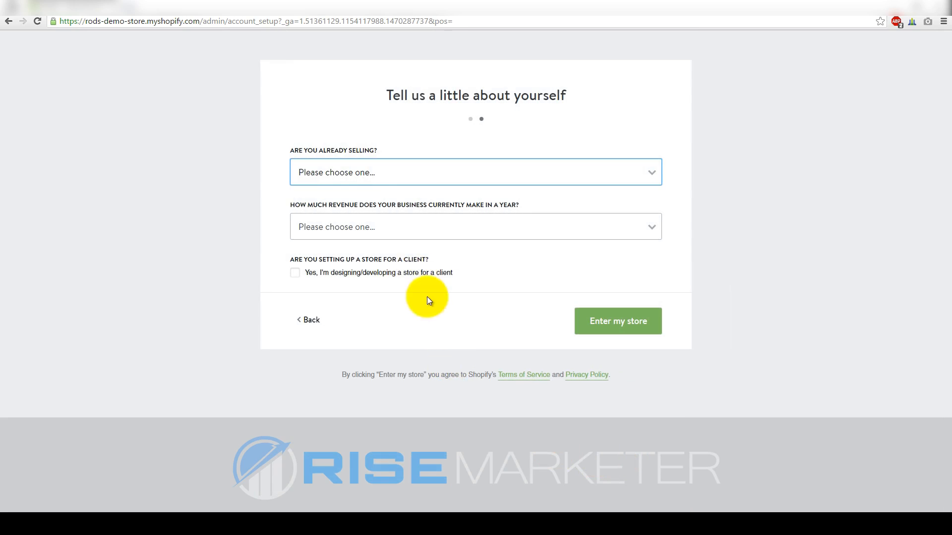
pyautogui.click(353, 168)
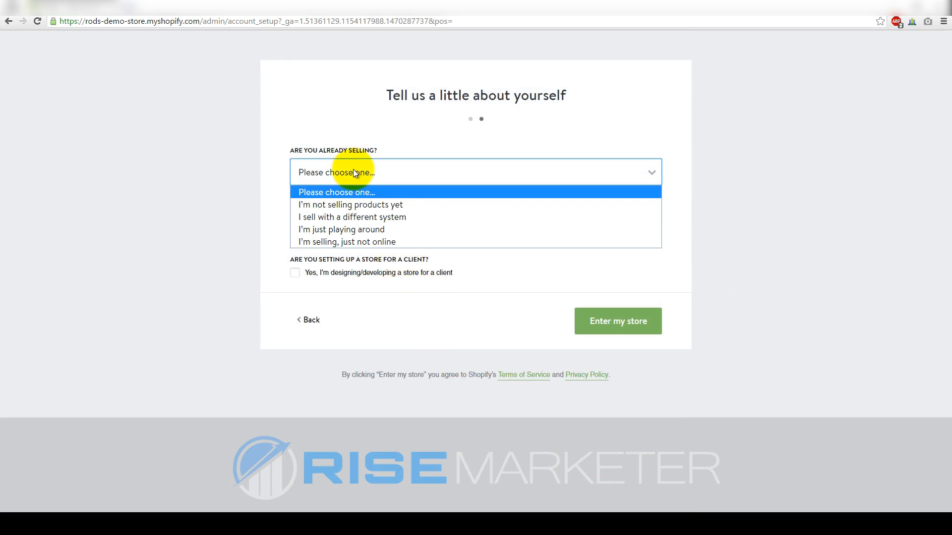
pyautogui.click(348, 230)
pyautogui.click(347, 231)
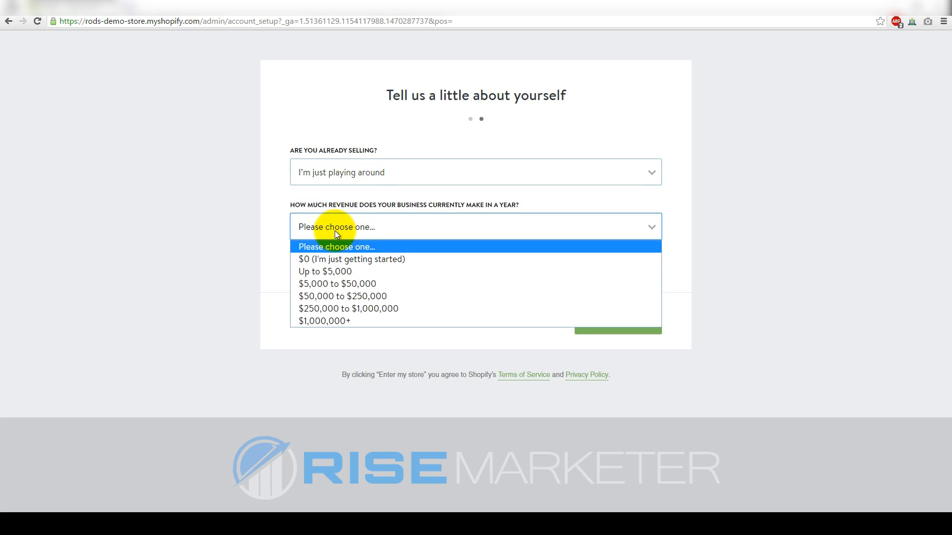
pyautogui.click(343, 274)
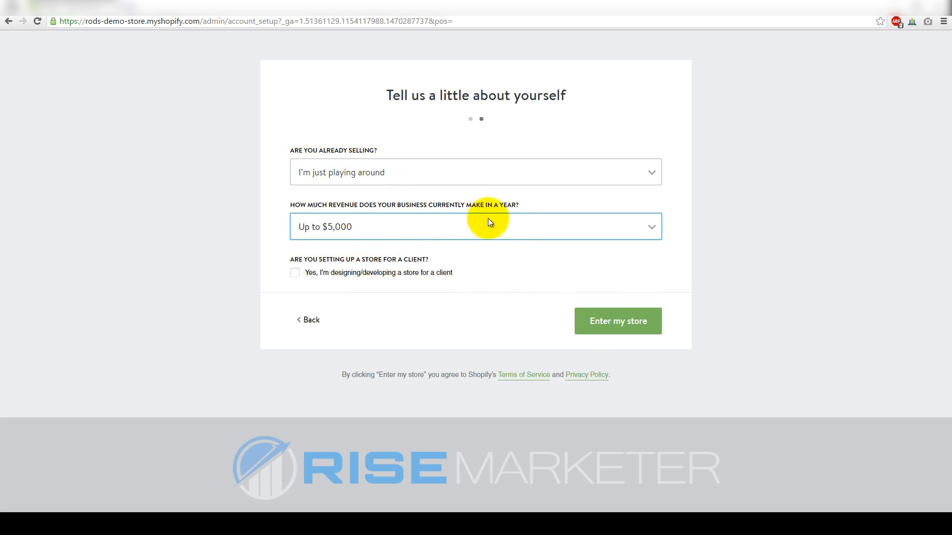
pyautogui.click(506, 278)
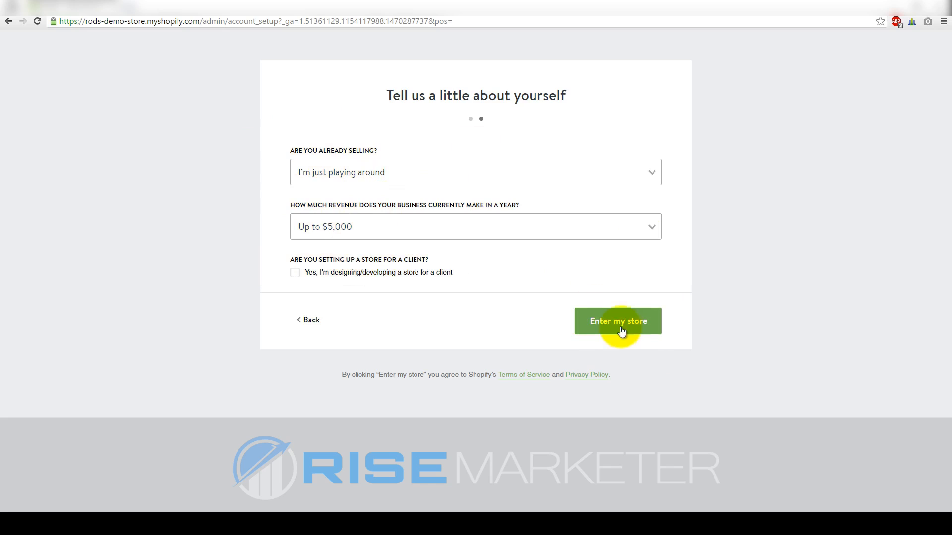
pyautogui.click(601, 320)
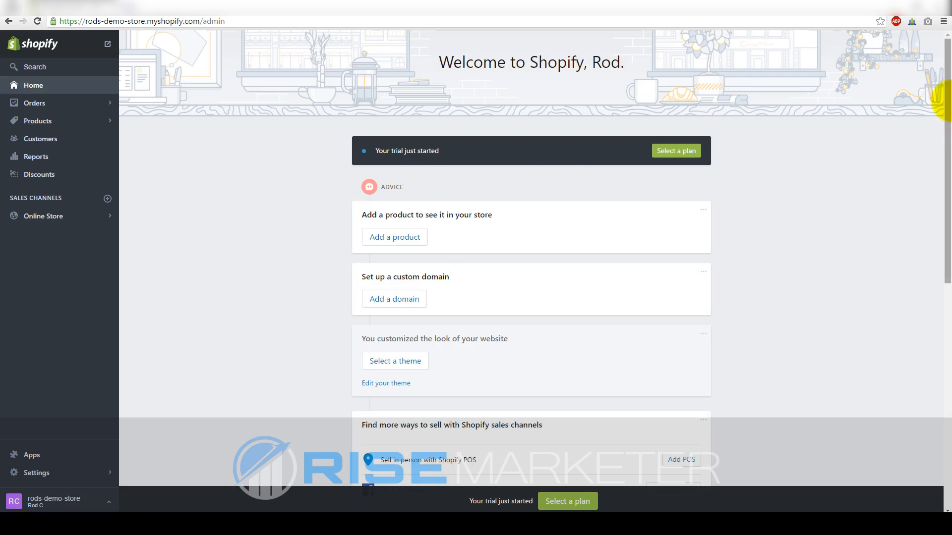
# Scroll the admin home page and start adding a custom domain
pyautogui.scroll(-2, 949, 119)
pyautogui.moveTo(949, 119)
pyautogui.mouseDown()
pyautogui.moveTo(950, 278)
pyautogui.moveTo(949, 102)
pyautogui.mouseUp()
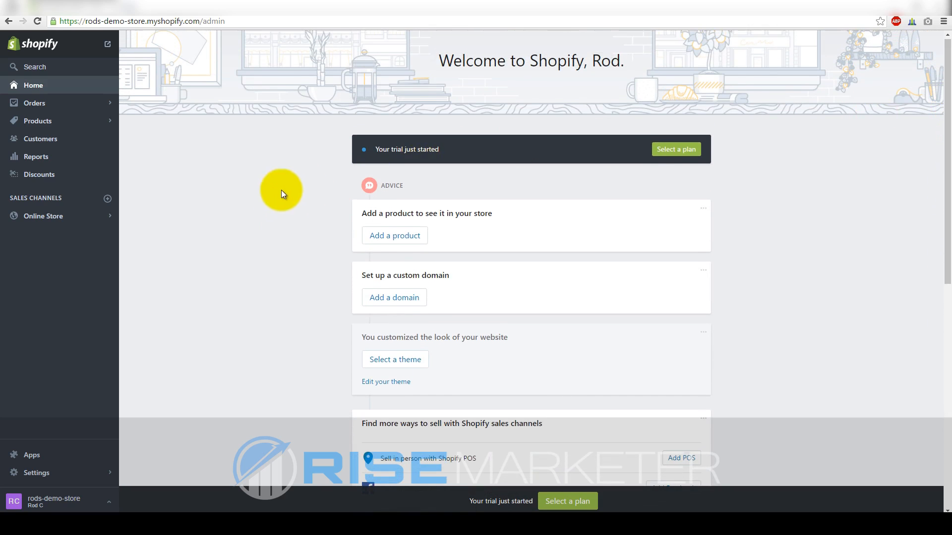
pyautogui.moveTo(949, 149)
pyautogui.mouseDown()
pyautogui.moveTo(949, 374)
pyautogui.moveTo(949, 130)
pyautogui.mouseUp()
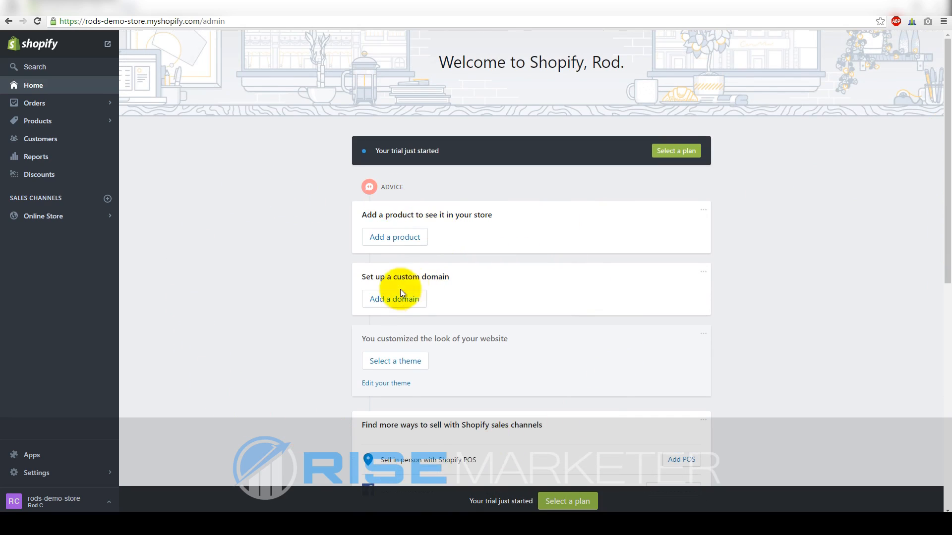
pyautogui.moveTo(365, 277); pyautogui.dragTo(455, 278)
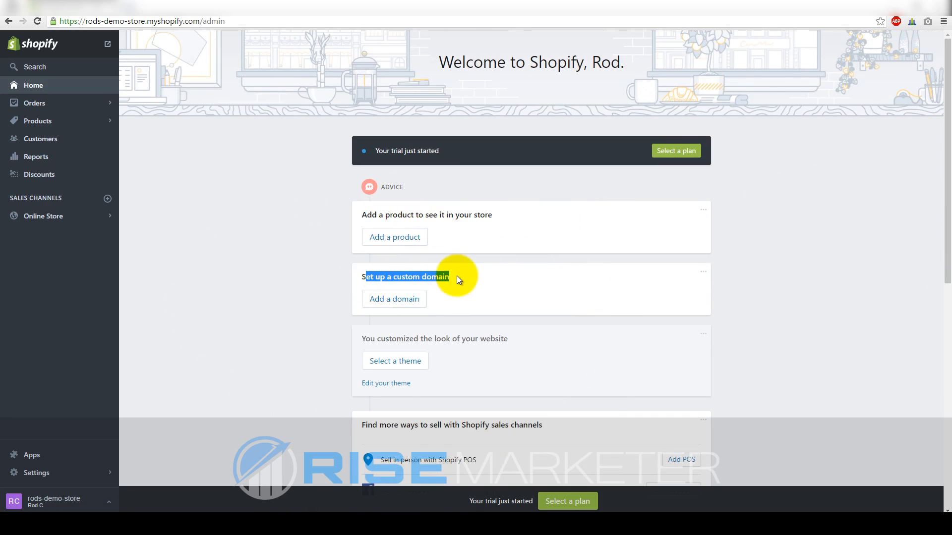
pyautogui.click(456, 278)
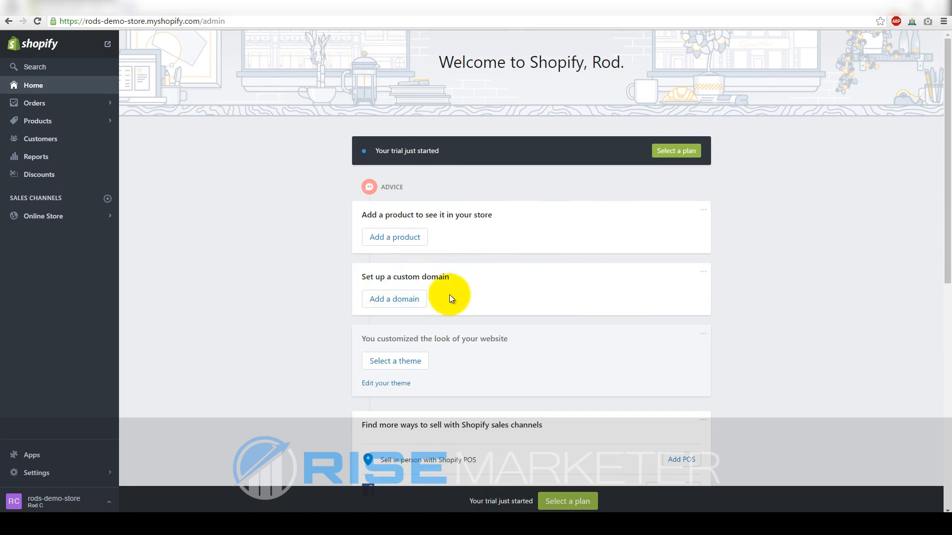
pyautogui.click(400, 300)
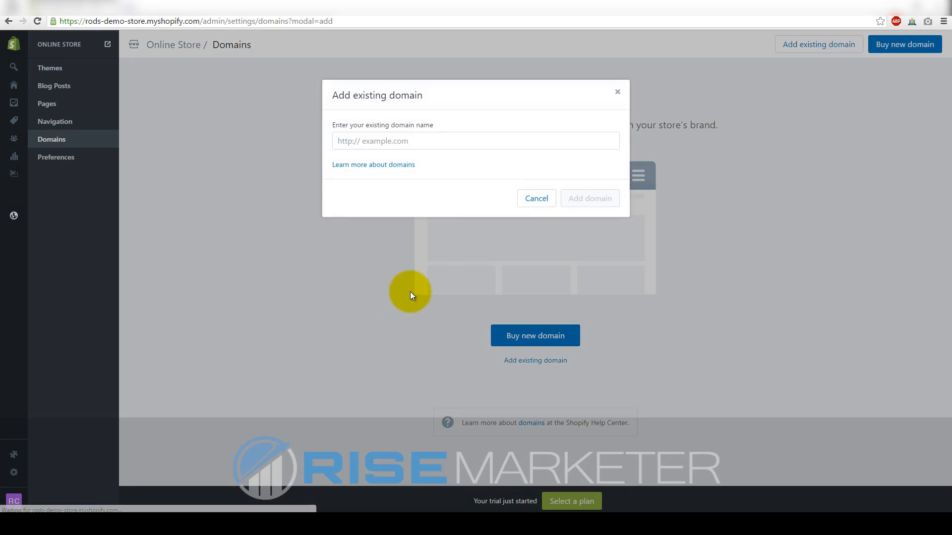
# Cancel the Add existing domain and Buy new domain dialogs, then go to Online Store Themes
pyautogui.click(526, 200)
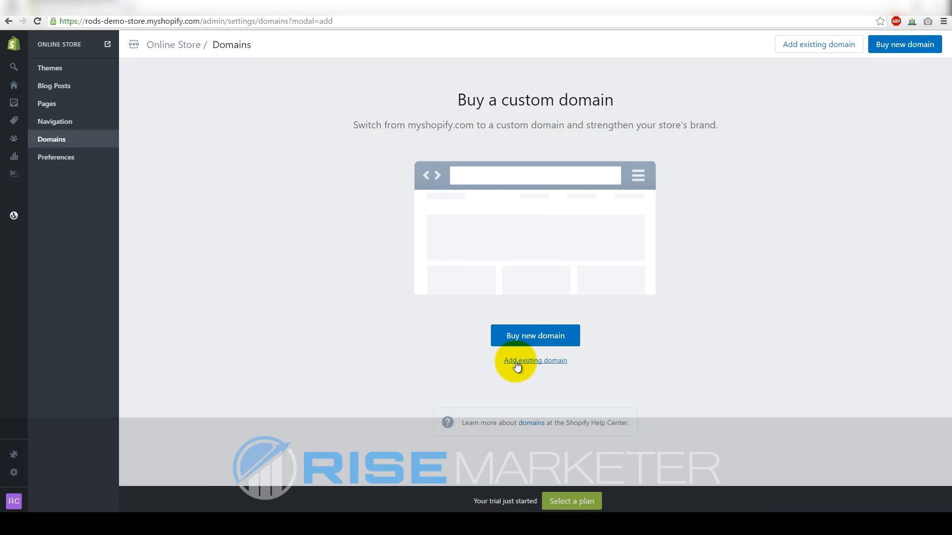
pyautogui.click(515, 342)
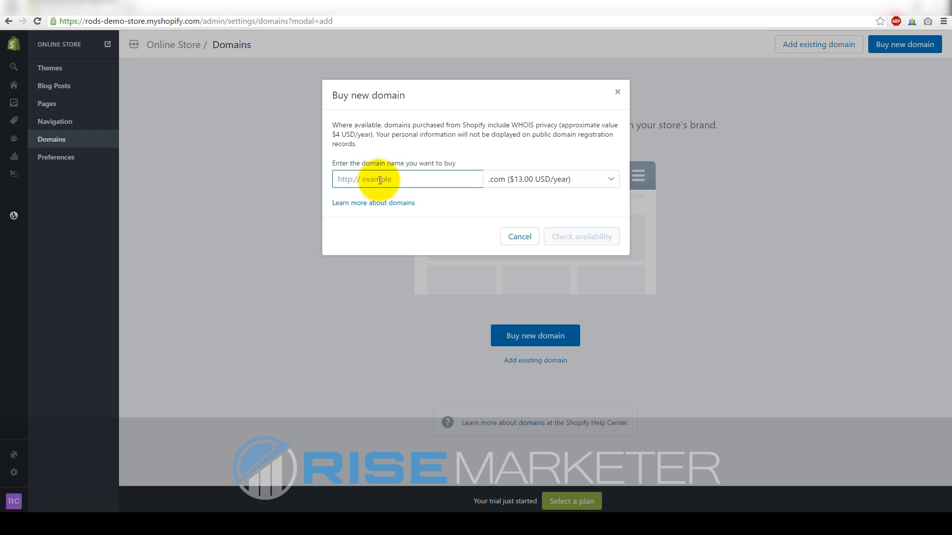
pyautogui.click(518, 236)
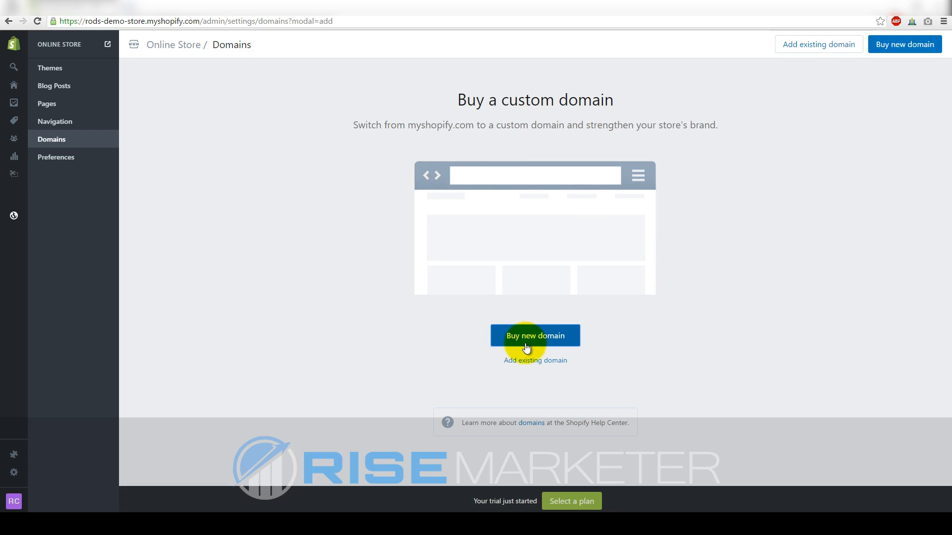
pyautogui.click(69, 73)
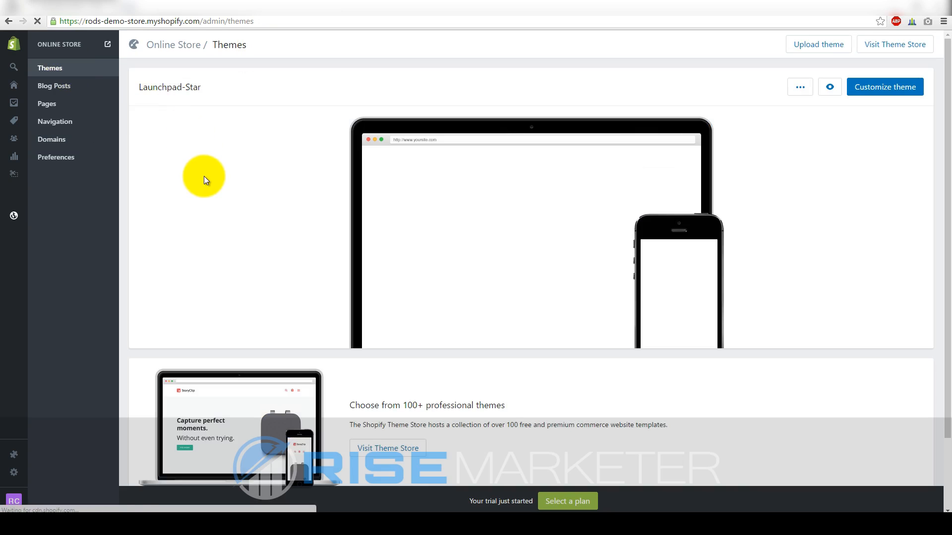
# Scroll down the Themes page and go to the Shopify Theme Store
pyautogui.moveTo(512, 229)
pyautogui.scroll(-2, 367, 226)
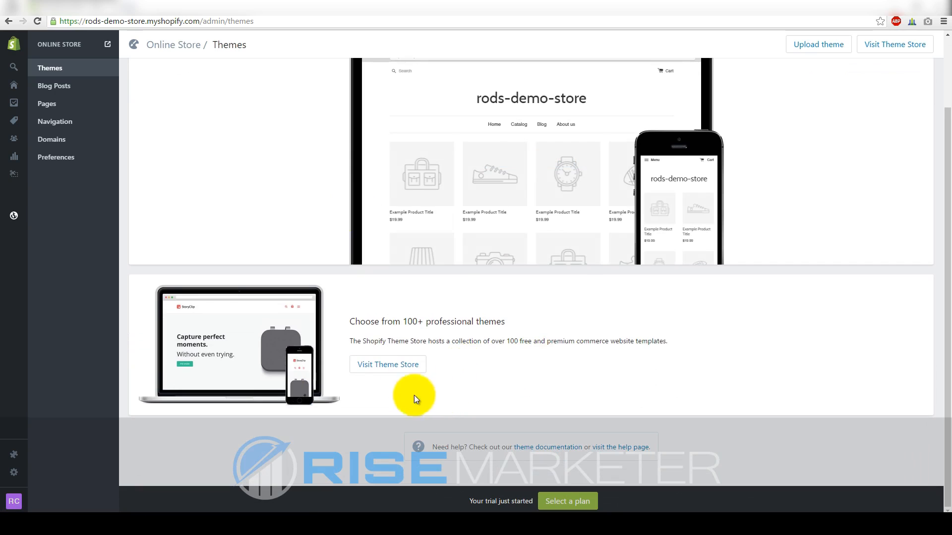
pyautogui.click(402, 369)
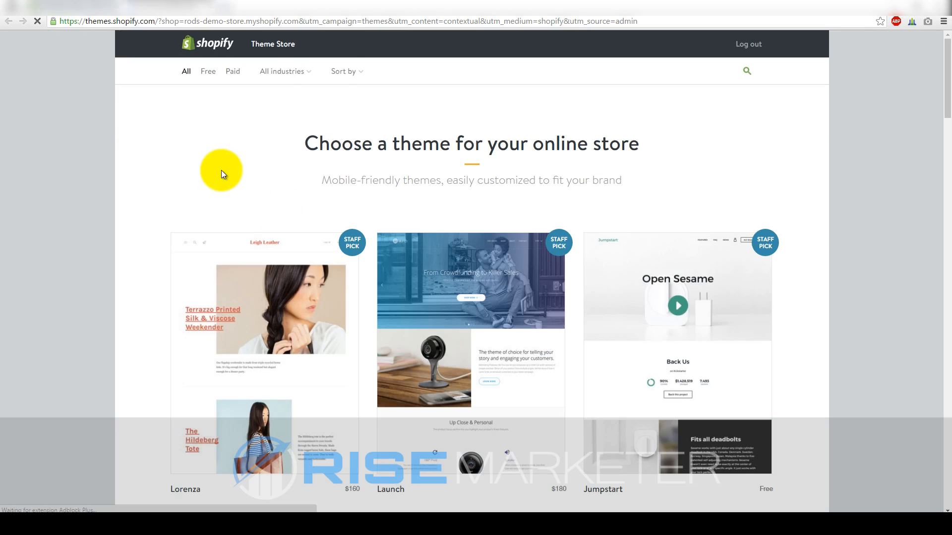
pyautogui.moveTo(945, 96)
pyautogui.mouseDown()
pyautogui.moveTo(950, 350)
pyautogui.moveTo(948, 90)
pyautogui.mouseUp()
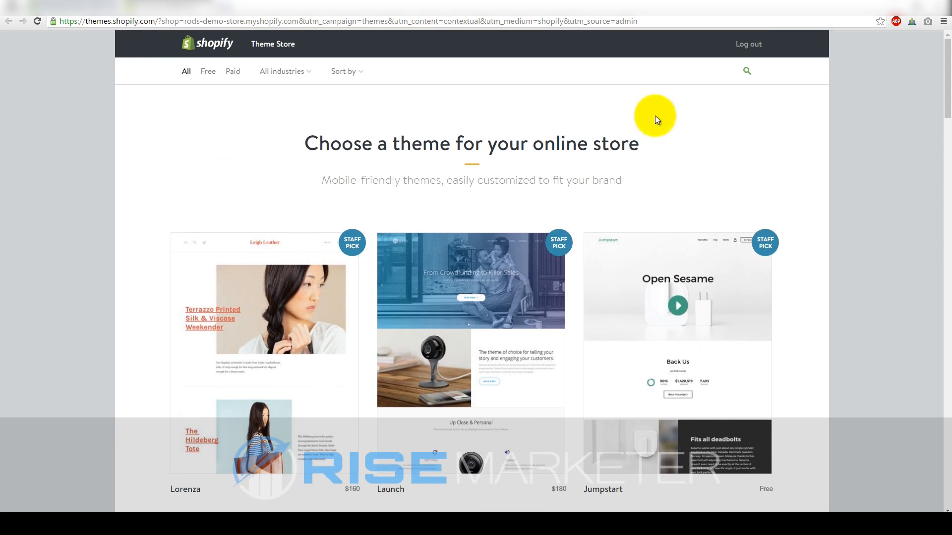
# Filter the Theme Store to free themes, browse the grid, and open Venture's Boxing style
pyautogui.click(209, 73)
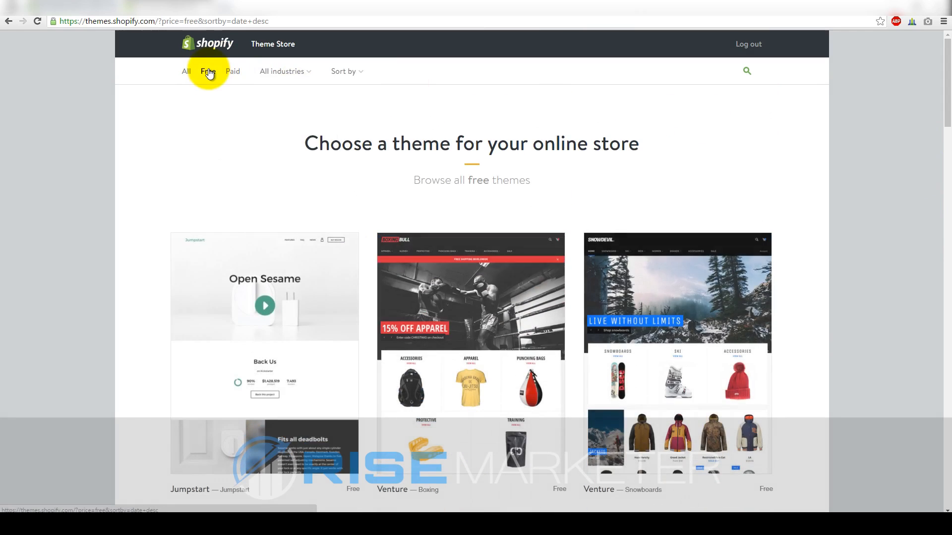
pyautogui.scroll(-1, 946, 138)
pyautogui.moveTo(946, 139)
pyautogui.mouseDown()
pyautogui.moveTo(940, 187)
pyautogui.moveTo(935, 134)
pyautogui.mouseUp()
pyautogui.moveTo(945, 100); pyautogui.dragTo(941, 26)
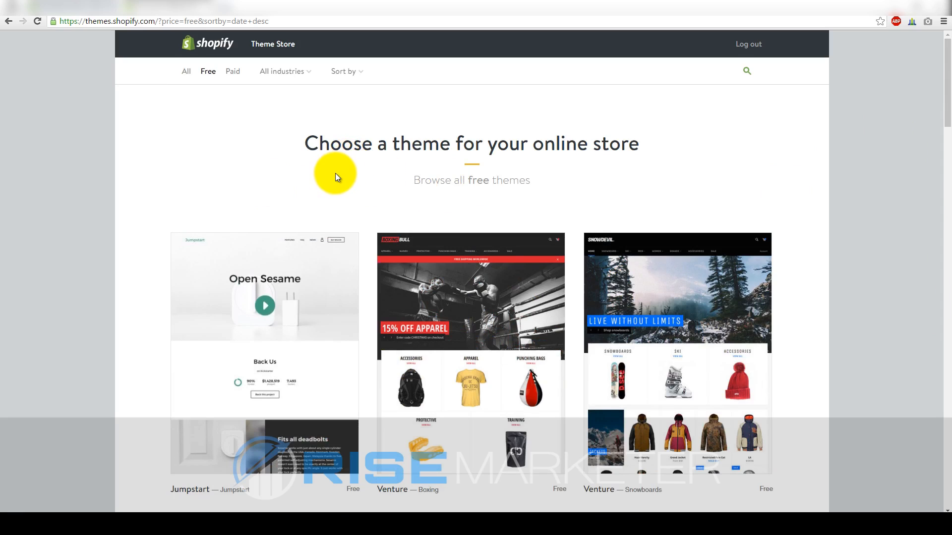
pyautogui.moveTo(944, 116); pyautogui.dragTo(948, 166)
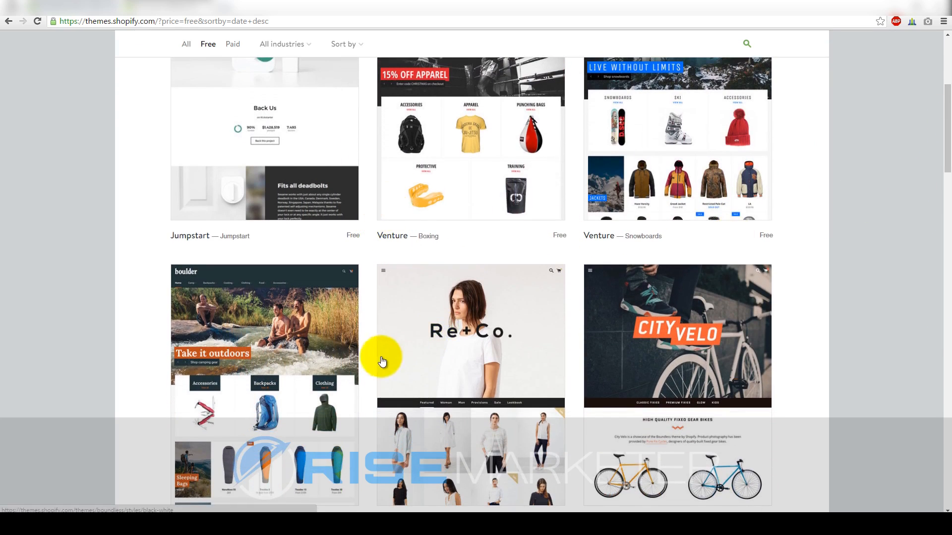
pyautogui.scroll(3, 418, 372)
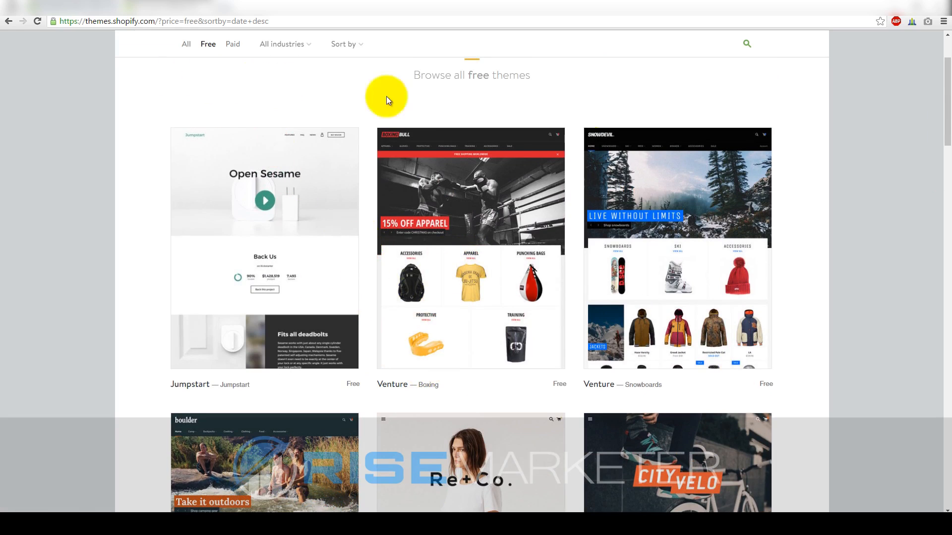
pyautogui.moveTo(947, 105); pyautogui.dragTo(790, 76)
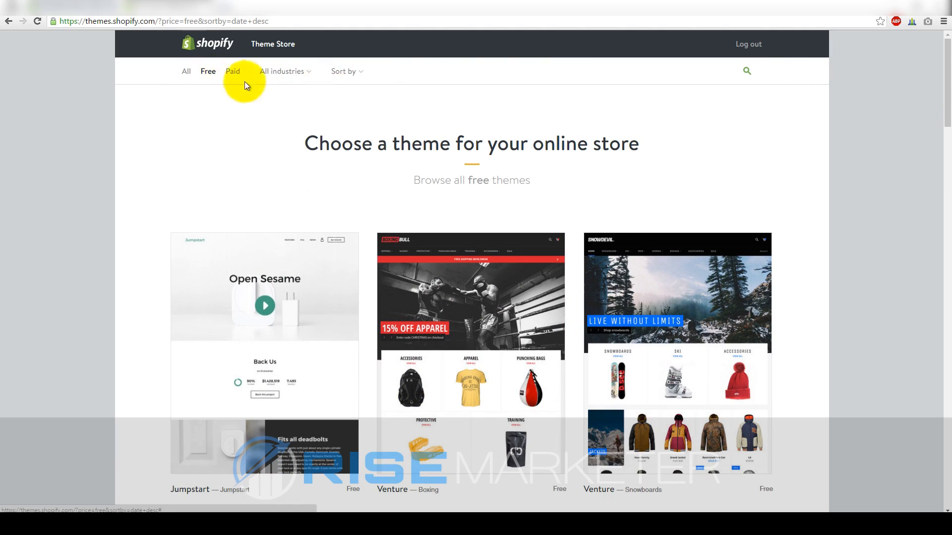
pyautogui.moveTo(947, 91)
pyautogui.mouseDown()
pyautogui.moveTo(947, 394)
pyautogui.moveTo(947, 89)
pyautogui.mouseUp()
pyautogui.scroll(-2, 454, 196)
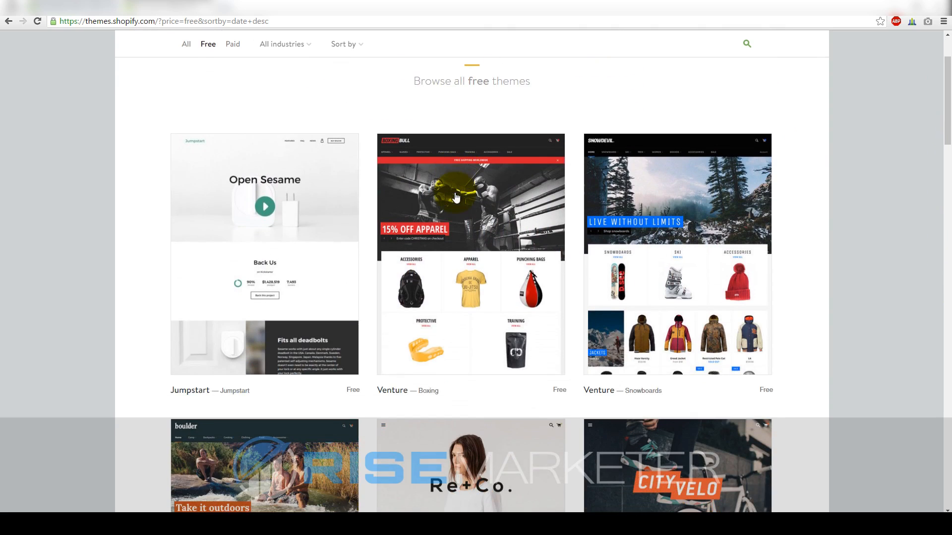
pyautogui.scroll(-11, 439, 304)
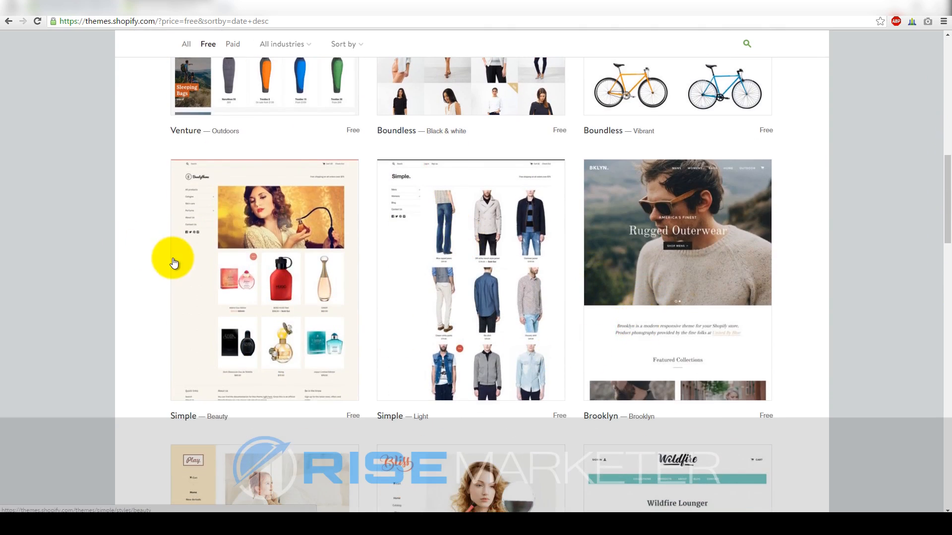
pyautogui.scroll(10, 170, 259)
pyautogui.scroll(3, 297, 223)
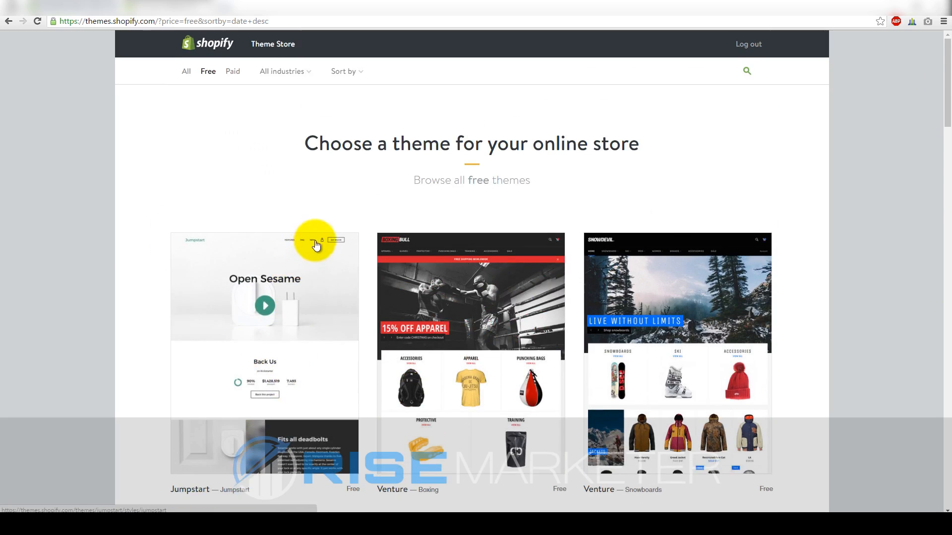
pyautogui.scroll(-4, 312, 240)
pyautogui.scroll(-3, 545, 237)
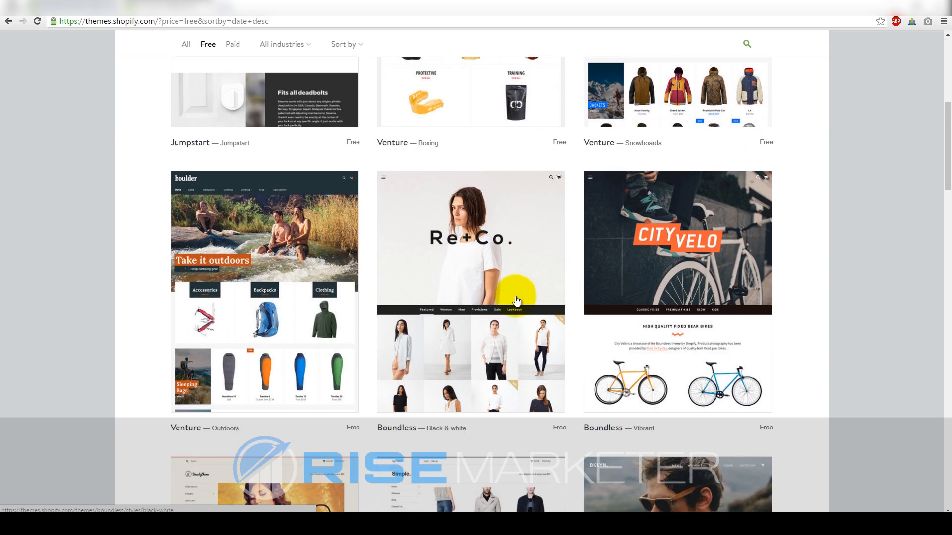
pyautogui.scroll(2, 510, 312)
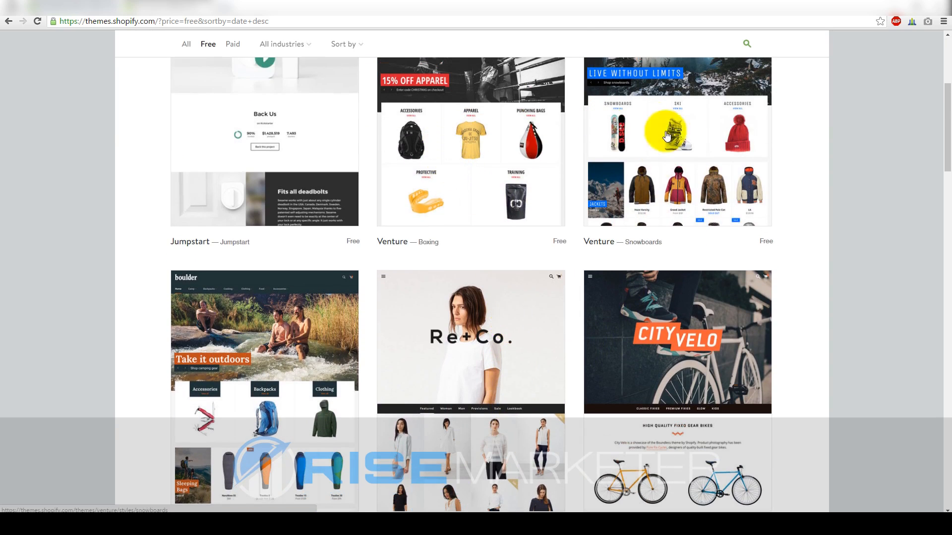
pyautogui.scroll(-2, 311, 283)
pyautogui.scroll(-2, 311, 283)
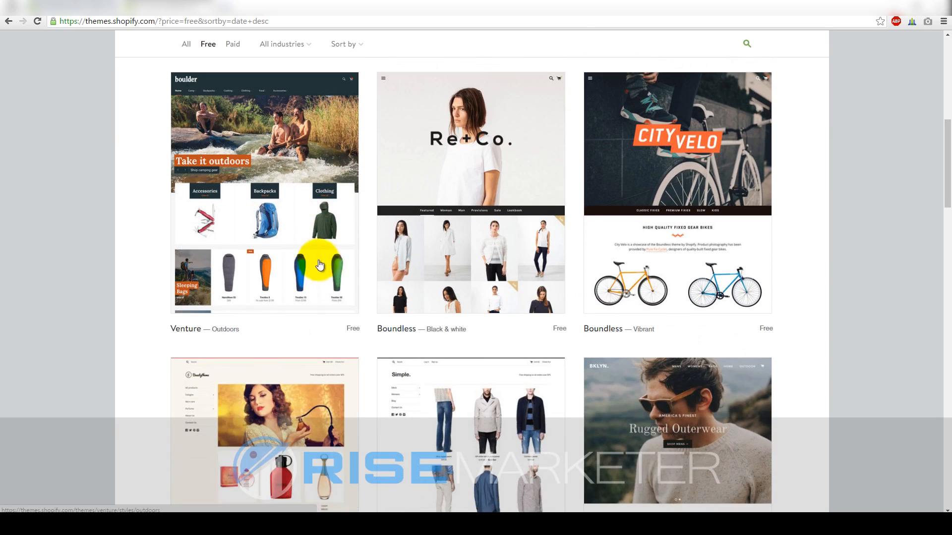
pyautogui.scroll(-2, 691, 355)
pyautogui.scroll(1, 691, 359)
pyautogui.scroll(3, 692, 358)
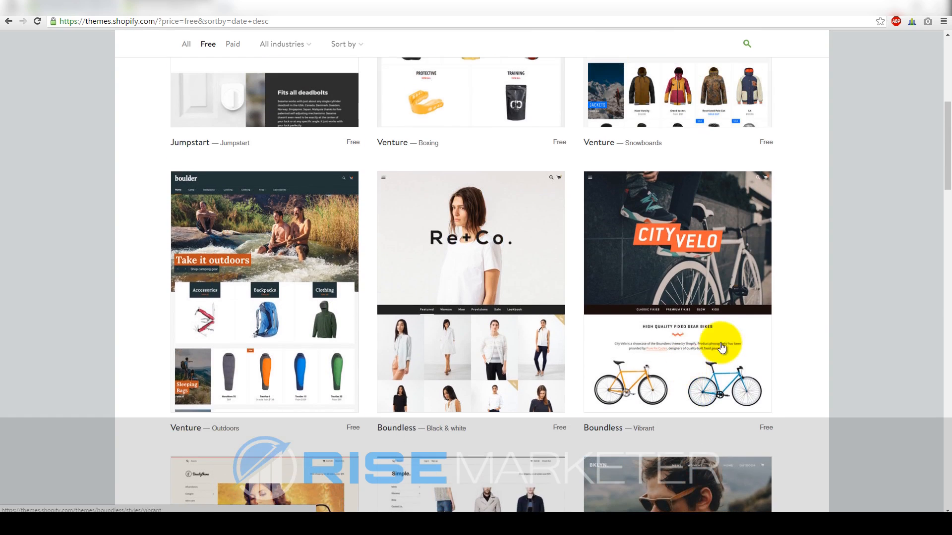
pyautogui.moveTo(942, 170); pyautogui.dragTo(944, 121)
pyautogui.scroll(2, 944, 122)
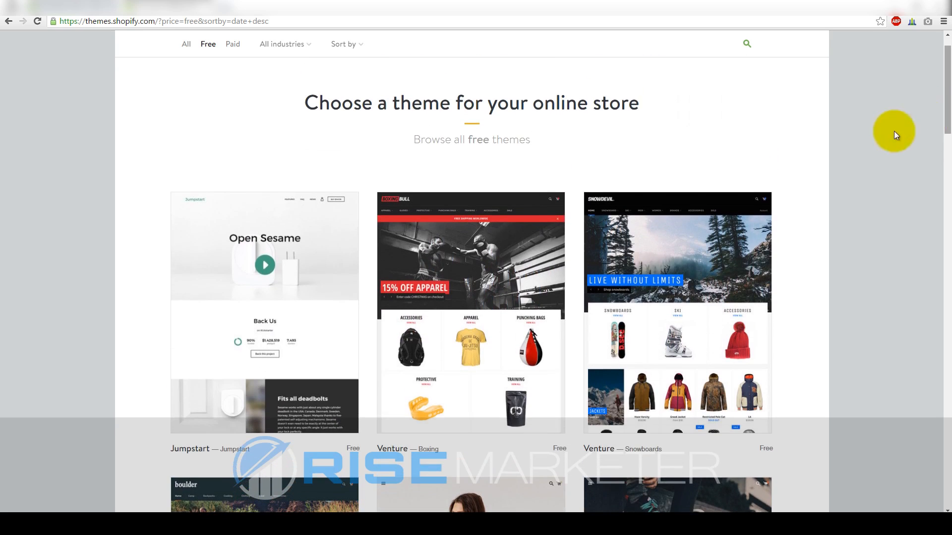
pyautogui.scroll(-2, 569, 196)
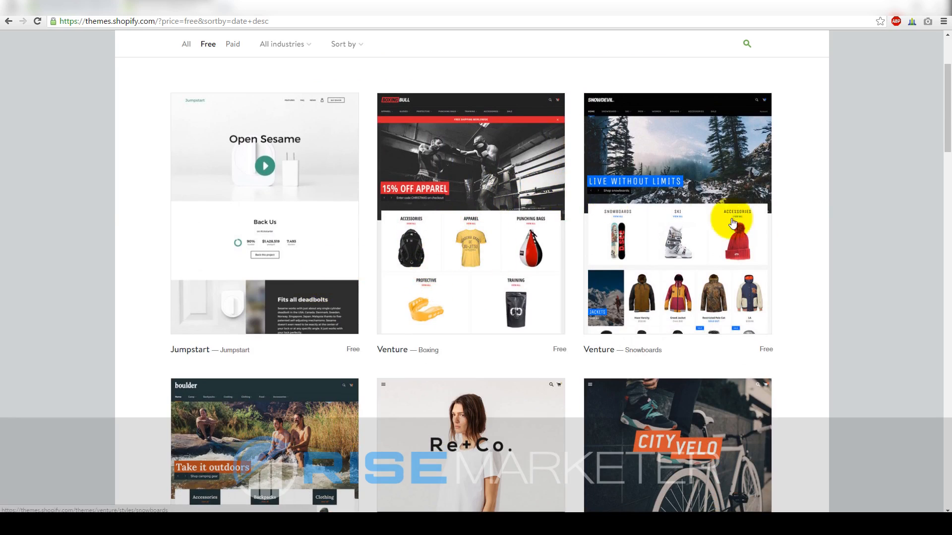
pyautogui.moveTo(947, 130); pyautogui.dragTo(939, 242)
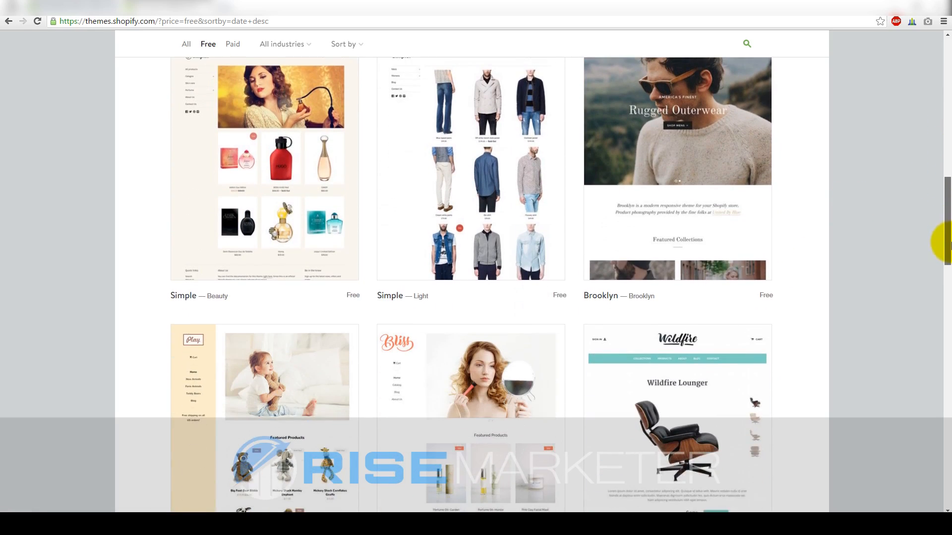
pyautogui.scroll(10, 445, 251)
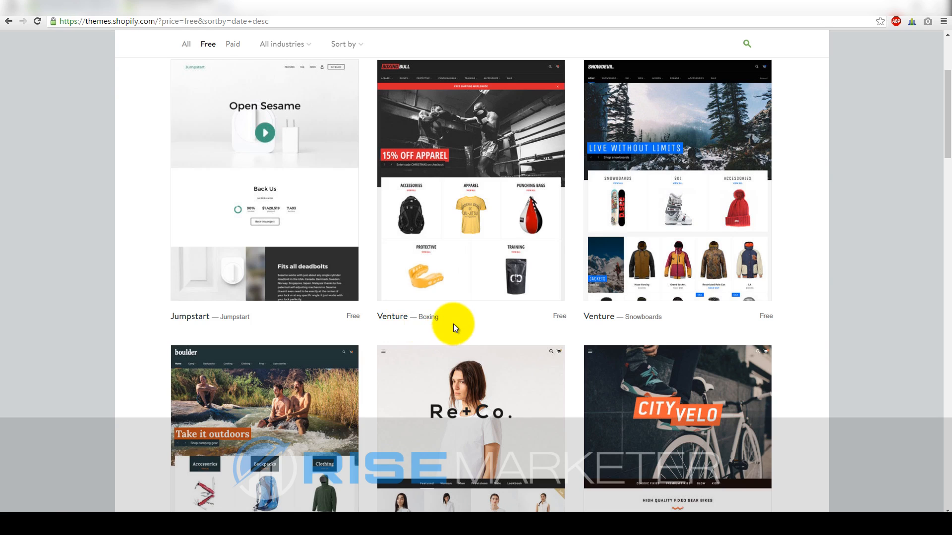
pyautogui.scroll(-8, 453, 323)
pyautogui.scroll(7, 453, 326)
pyautogui.scroll(1, 451, 213)
pyautogui.click(469, 194)
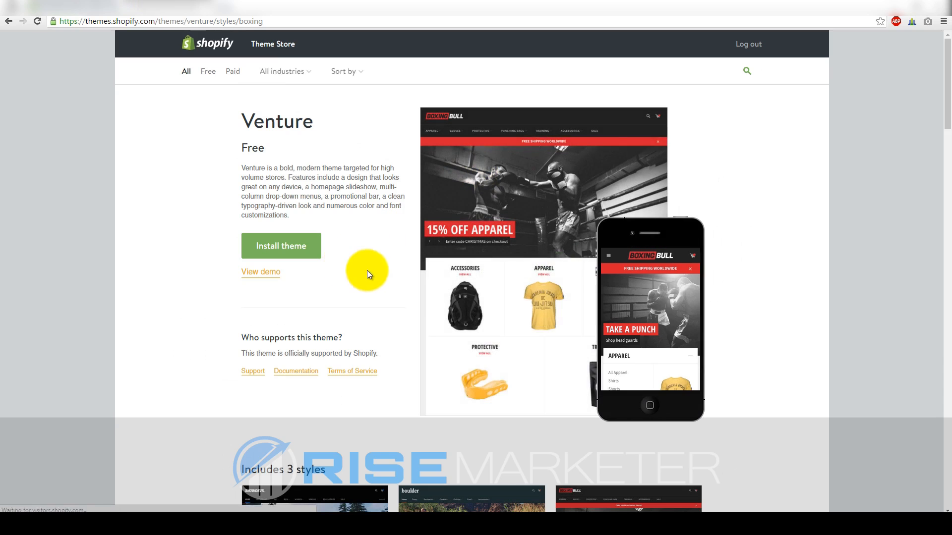
# Preview the Venture Boxing Bull demo store, then begin installing Venture
pyautogui.click(251, 273)
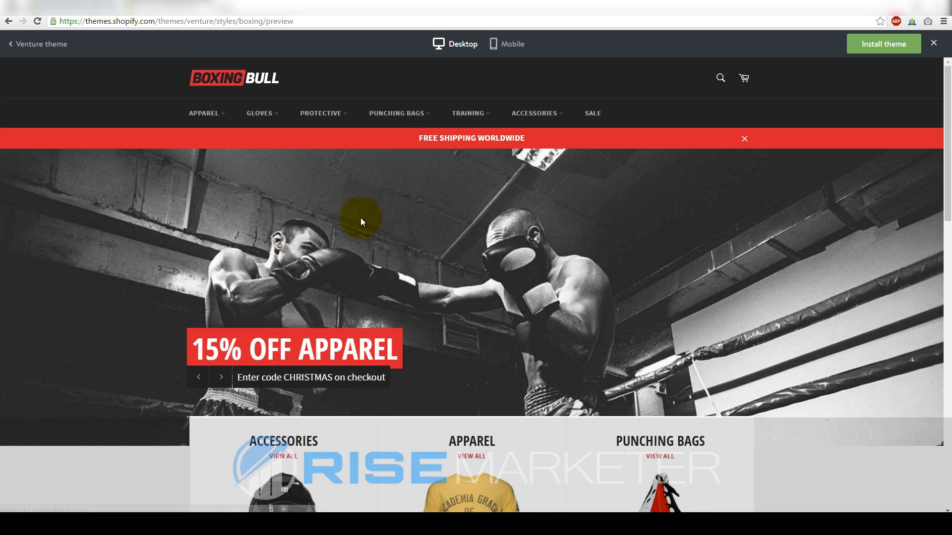
pyautogui.scroll(-5, 360, 218)
pyautogui.scroll(5, 367, 227)
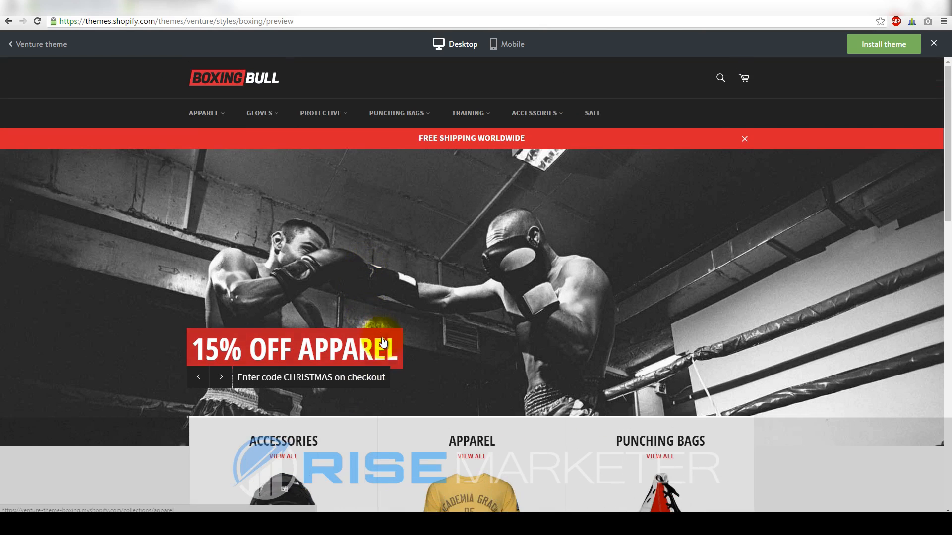
pyautogui.moveTo(947, 111); pyautogui.dragTo(947, 194)
pyautogui.scroll(-2, 947, 191)
pyautogui.moveTo(945, 234); pyautogui.dragTo(938, 371)
pyautogui.scroll(2, 166, 295)
pyautogui.scroll(4, 298, 291)
pyautogui.scroll(4, 578, 282)
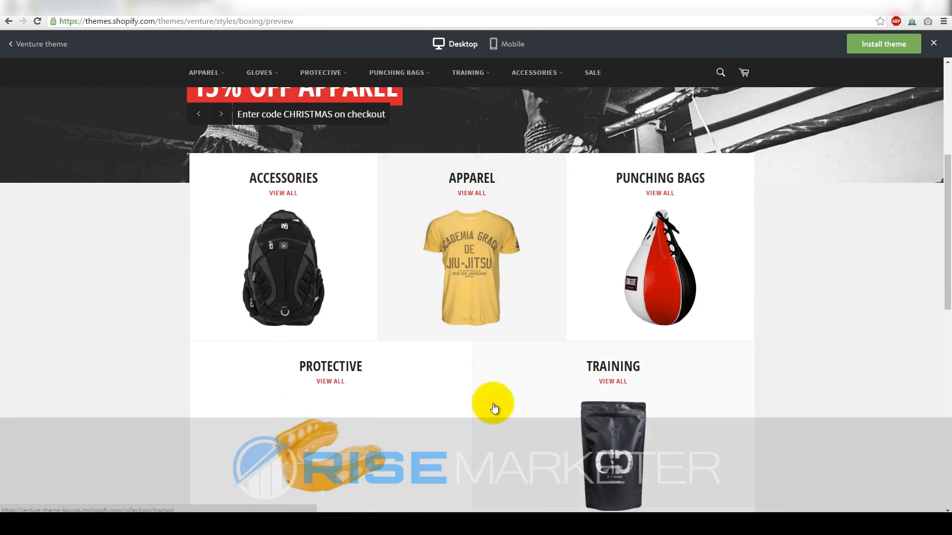
pyautogui.scroll(5, 552, 366)
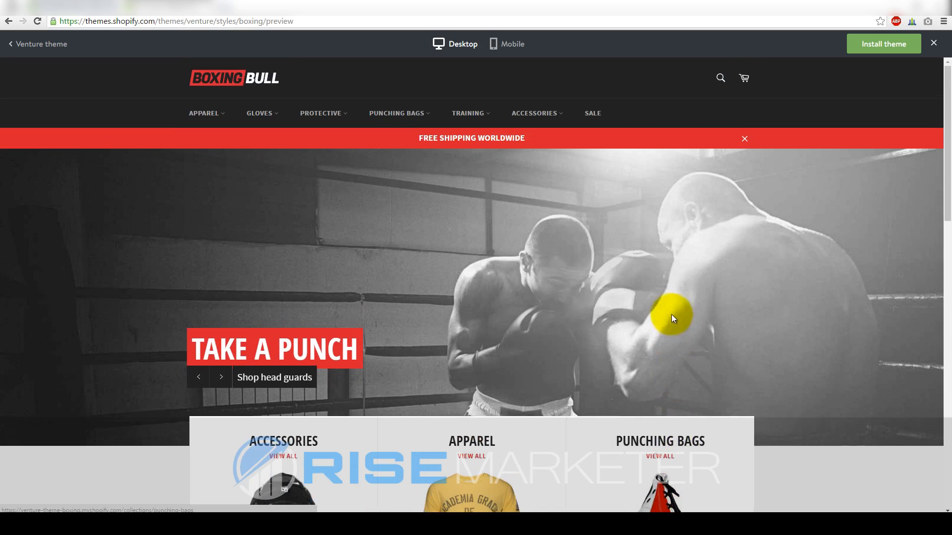
pyautogui.click(878, 43)
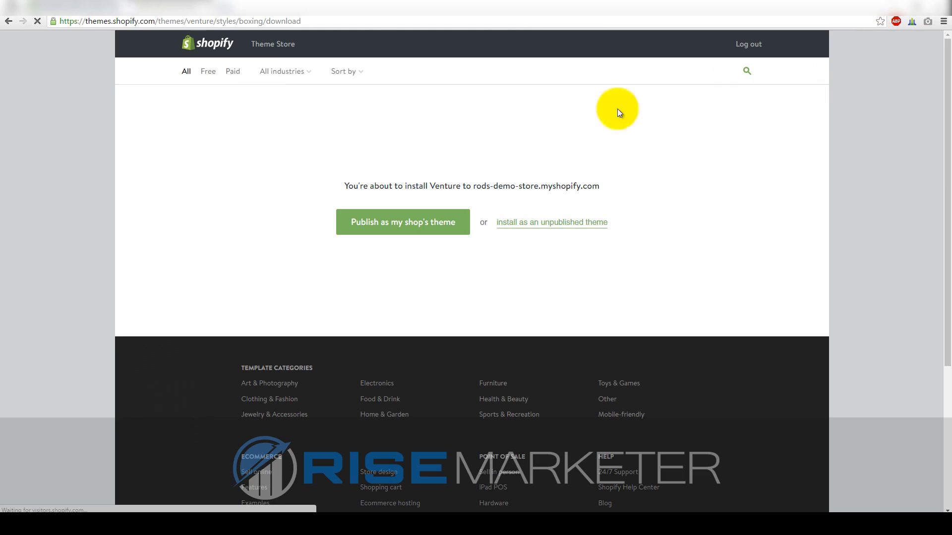
# Publish Venture as the shop's live theme and return to the Theme Manager
pyautogui.click(404, 235)
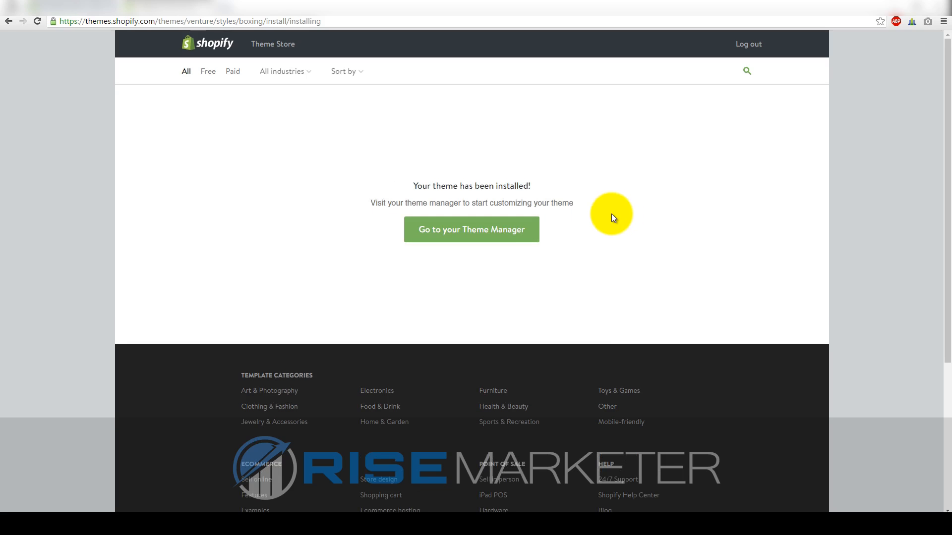
pyautogui.click(501, 234)
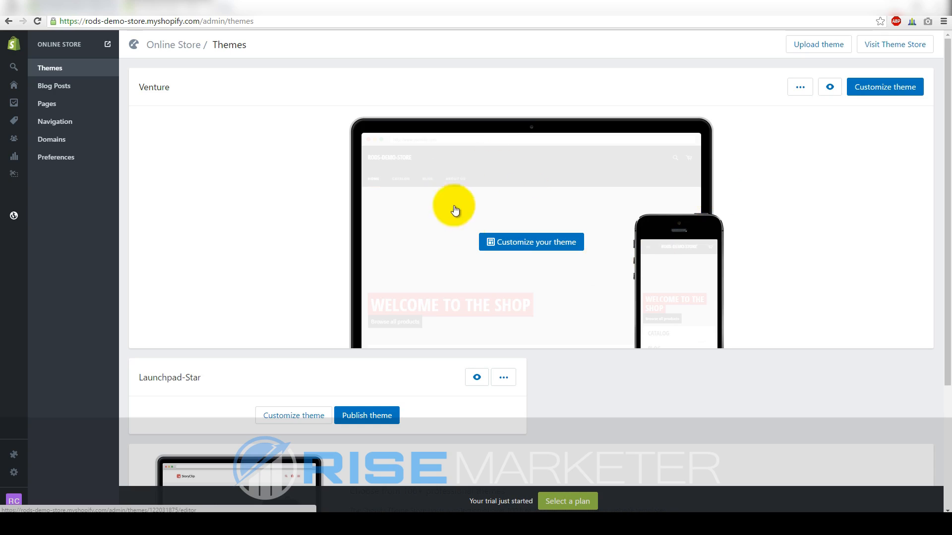
# Open the store's General settings from the admin sidebar
pyautogui.scroll(-2, 743, 259)
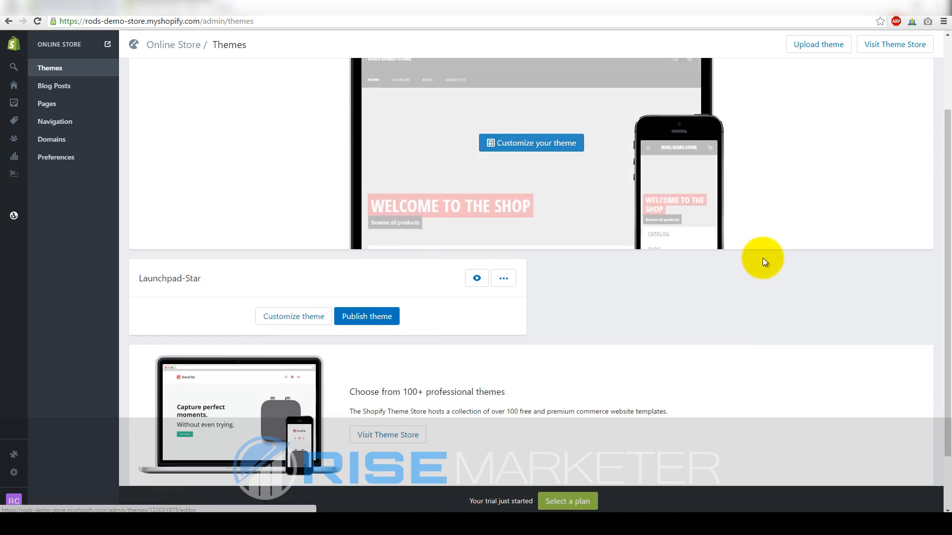
pyautogui.scroll(2, 728, 322)
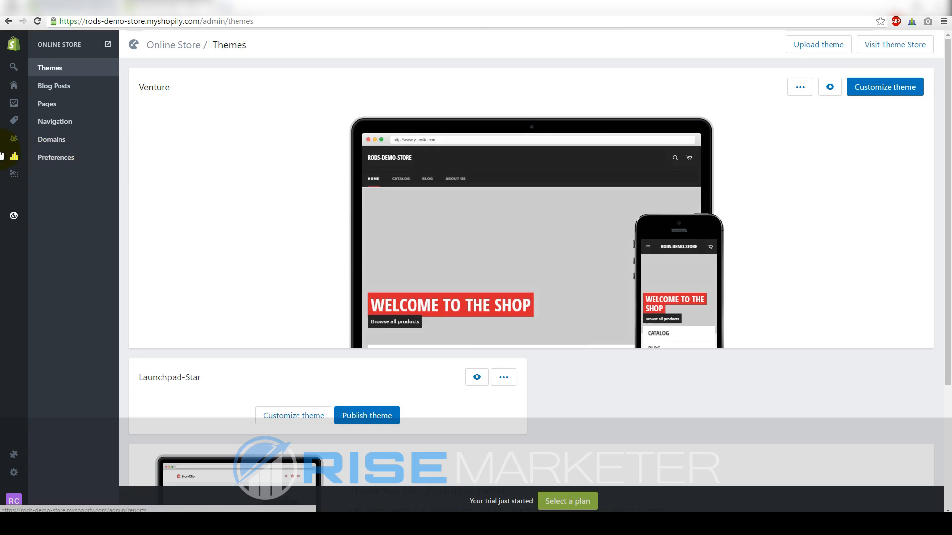
pyautogui.rightClick(4, 444)
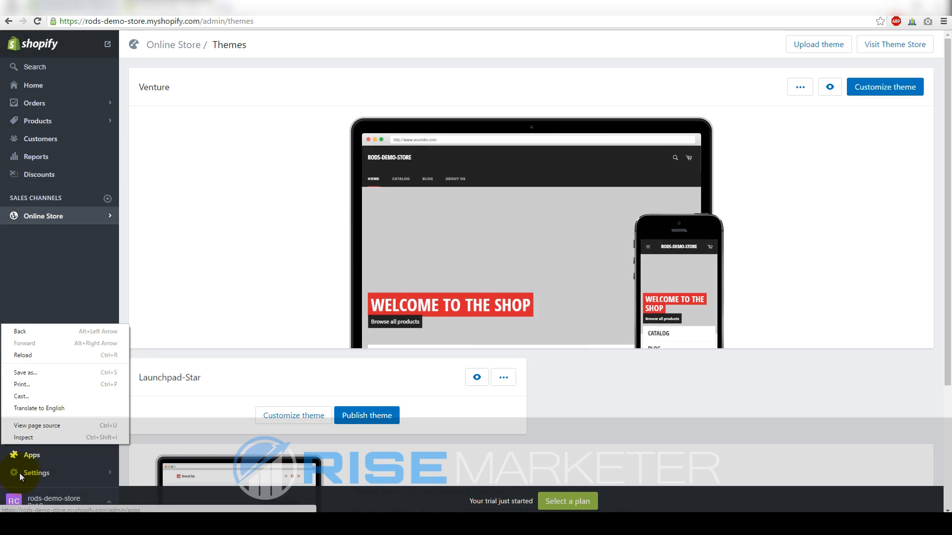
pyautogui.click(20, 474)
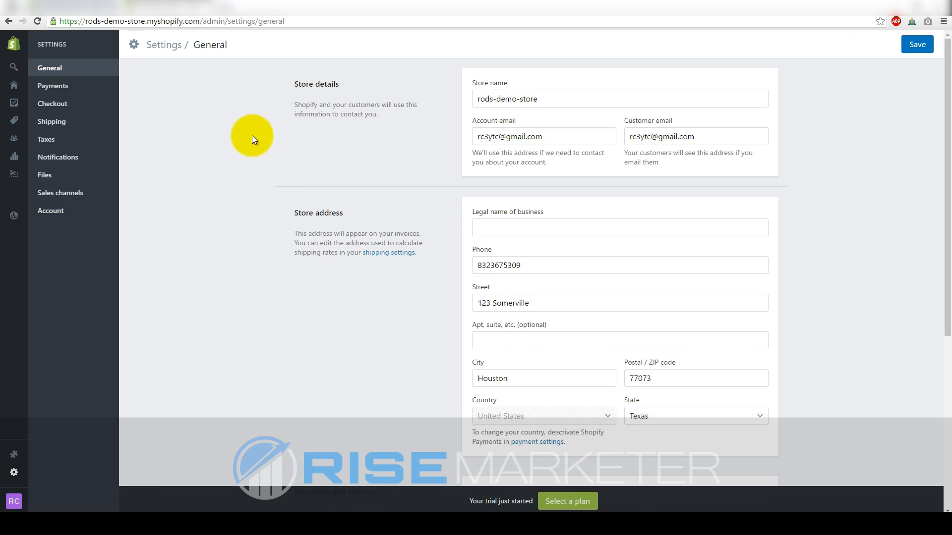
# Review the store name, legal business name and Standards and formats fields in General settings
pyautogui.click(549, 98)
pyautogui.moveTo(548, 98); pyautogui.dragTo(469, 91)
pyautogui.click(433, 129)
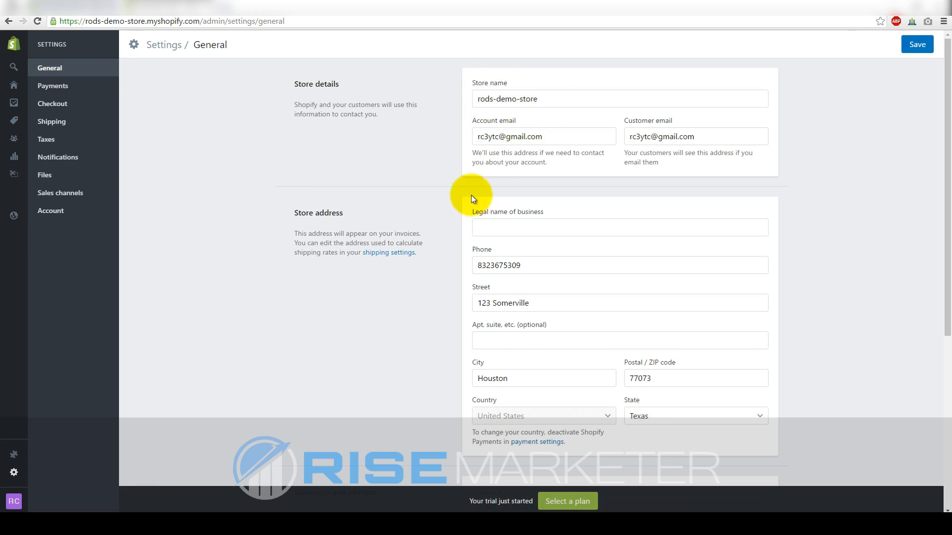
pyautogui.scroll(-3, 358, 265)
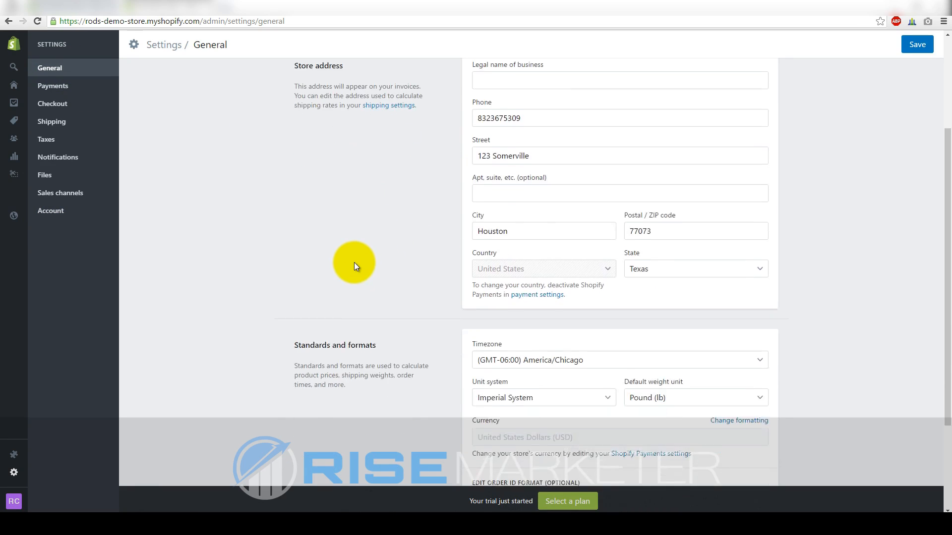
pyautogui.scroll(3, 354, 263)
pyautogui.click(502, 232)
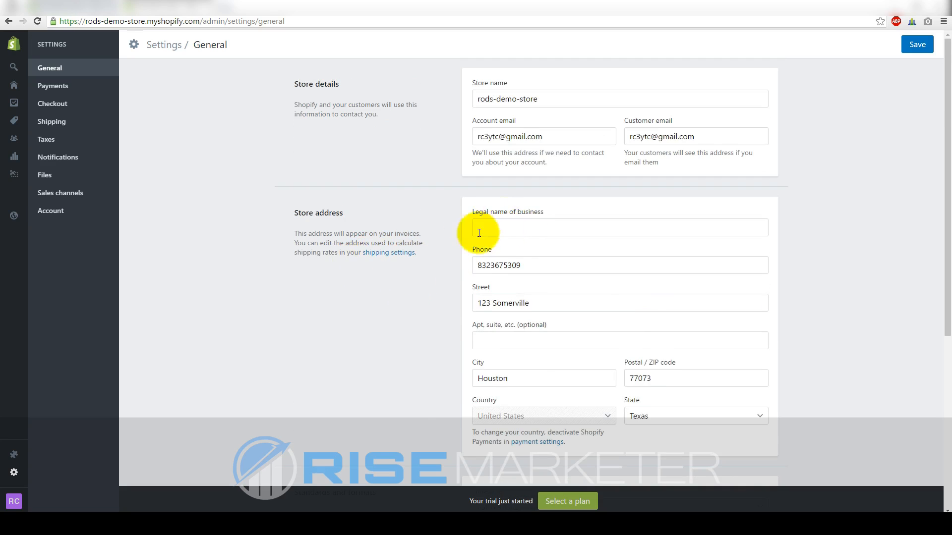
pyautogui.scroll(-3, 406, 258)
pyautogui.scroll(-3, 407, 258)
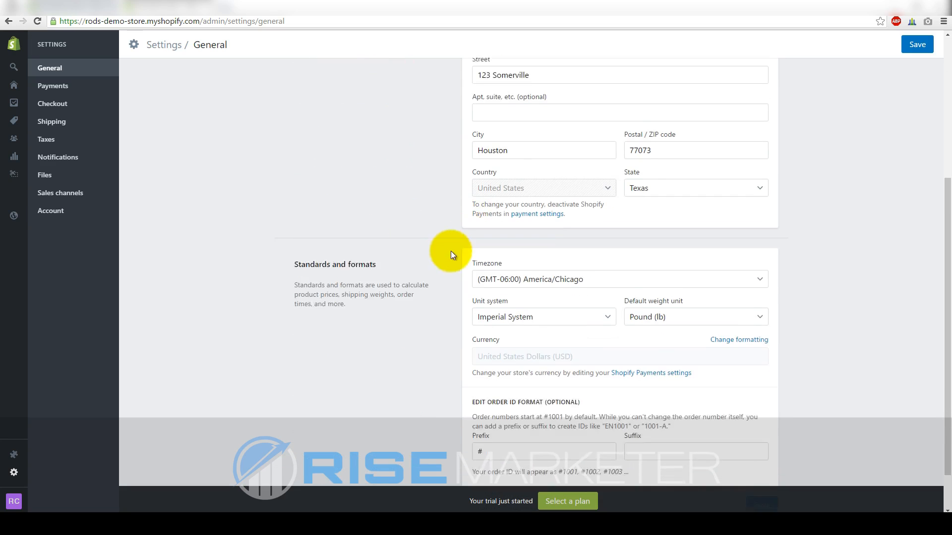
pyautogui.moveTo(389, 212); pyautogui.dragTo(276, 212)
pyautogui.click(276, 213)
pyautogui.scroll(6, 396, 281)
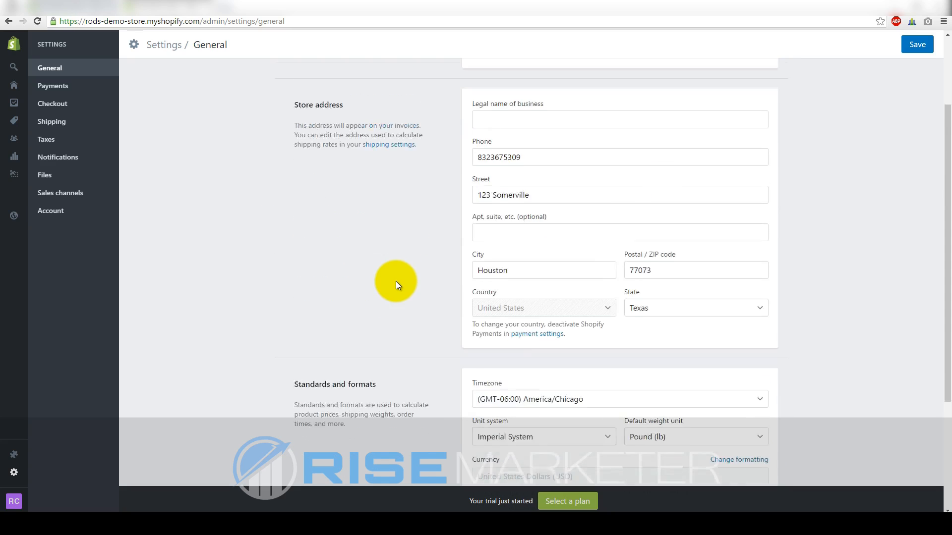
# Replace the customer email with a generic example address and save the general settings
pyautogui.moveTo(758, 137); pyautogui.dragTo(631, 137)
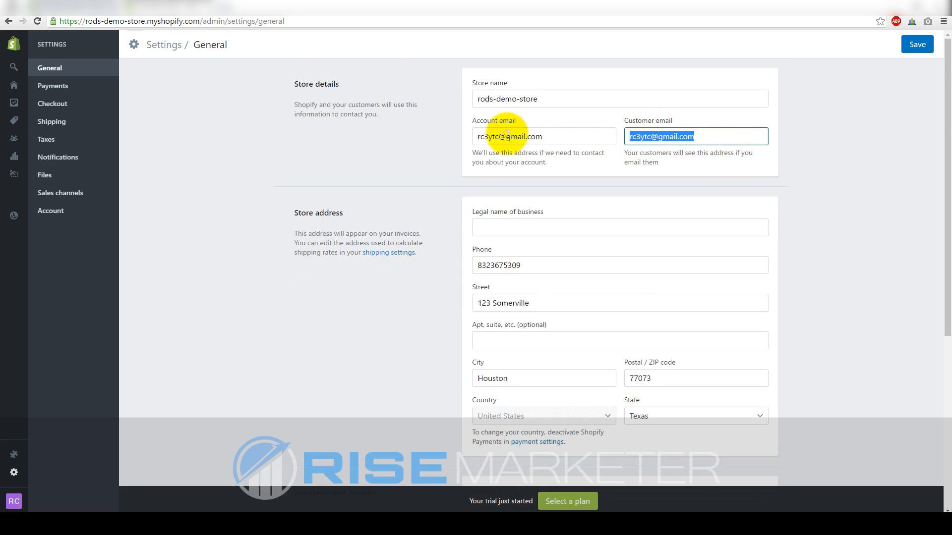
pyautogui.moveTo(548, 140); pyautogui.dragTo(468, 135)
pyautogui.click(702, 136)
pyautogui.moveTo(701, 135); pyautogui.dragTo(636, 134)
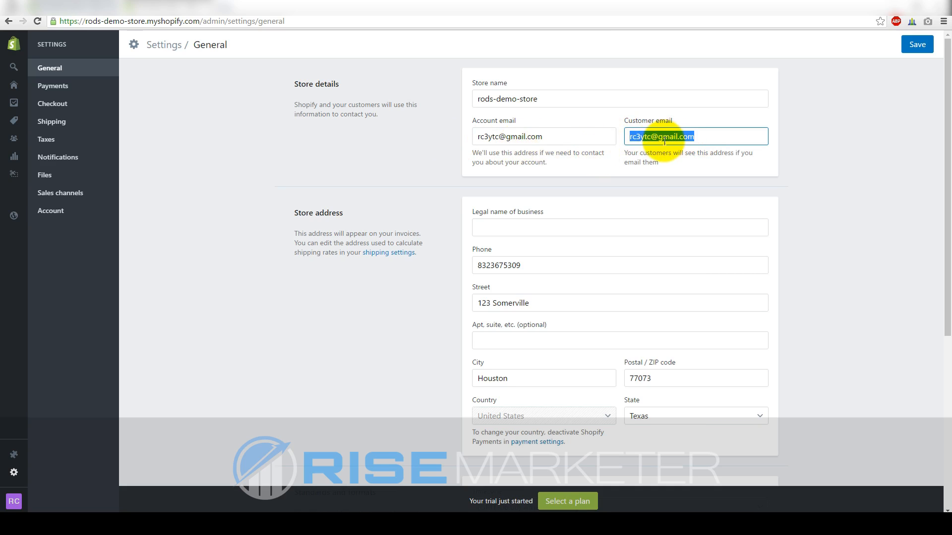
pyautogui.click(689, 138)
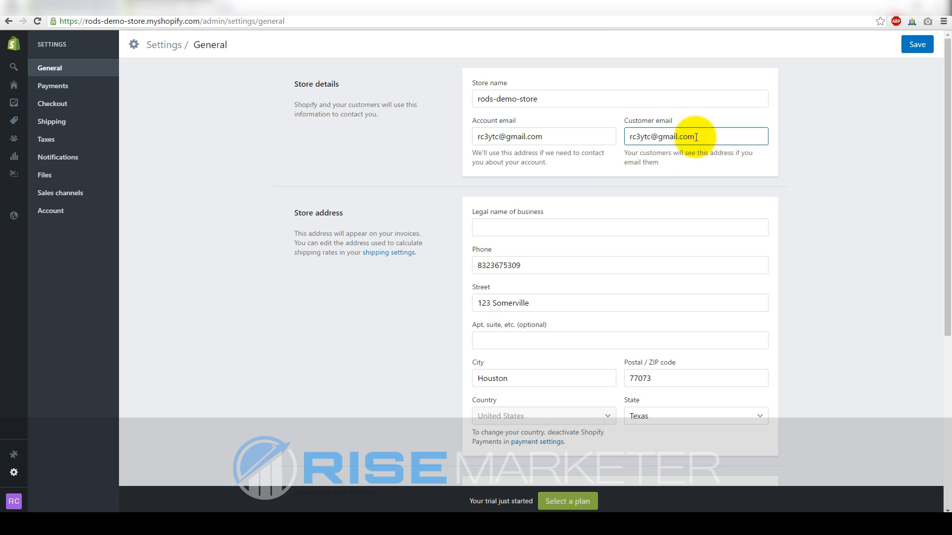
pyautogui.moveTo(696, 137); pyautogui.dragTo(629, 135)
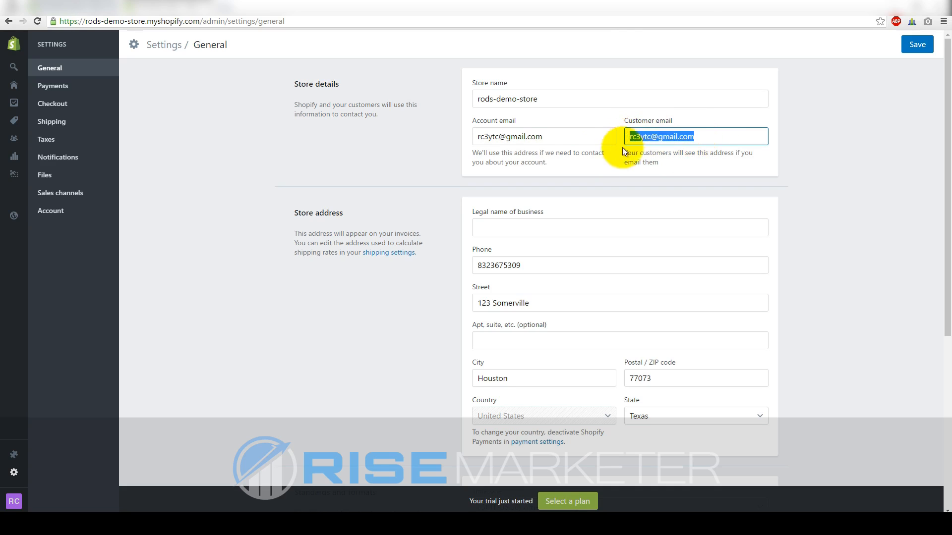
pyautogui.click(543, 137)
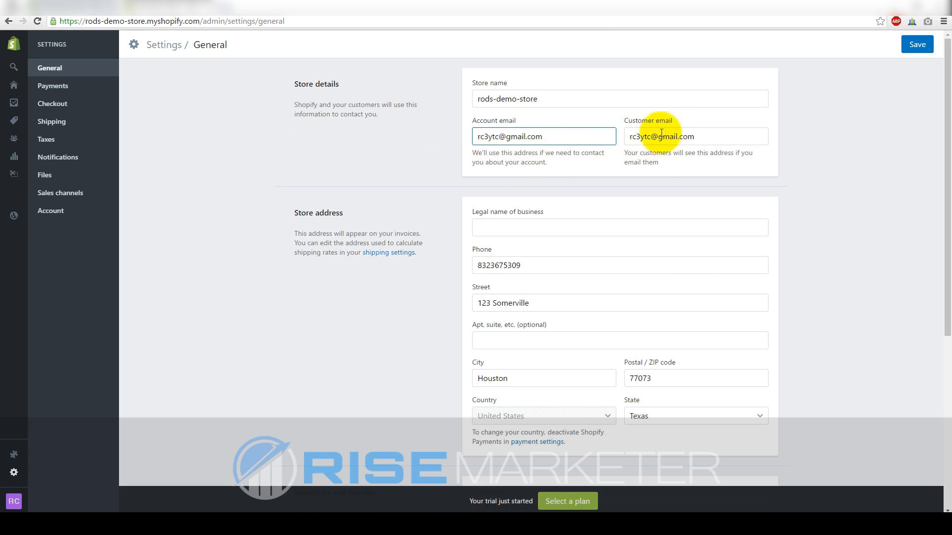
pyautogui.click(696, 138)
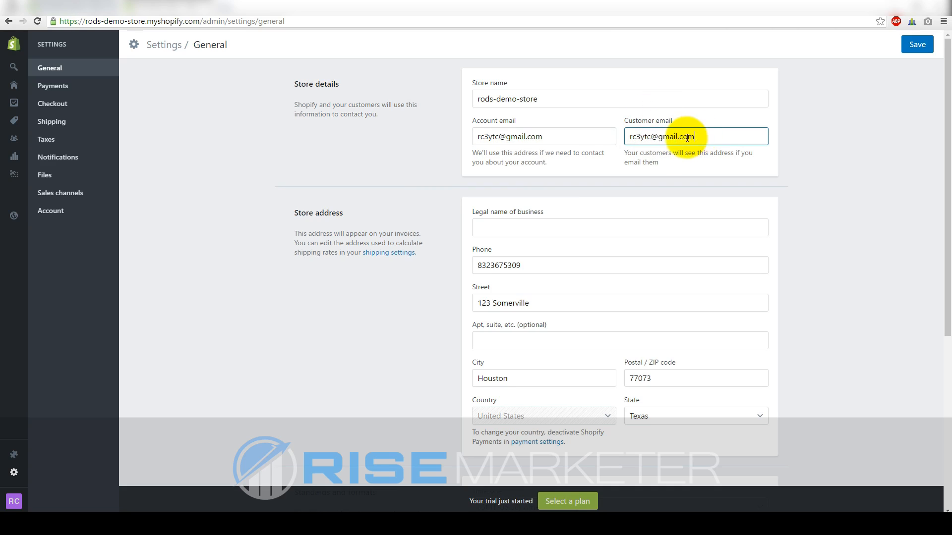
pyautogui.moveTo(687, 137); pyautogui.dragTo(581, 129)
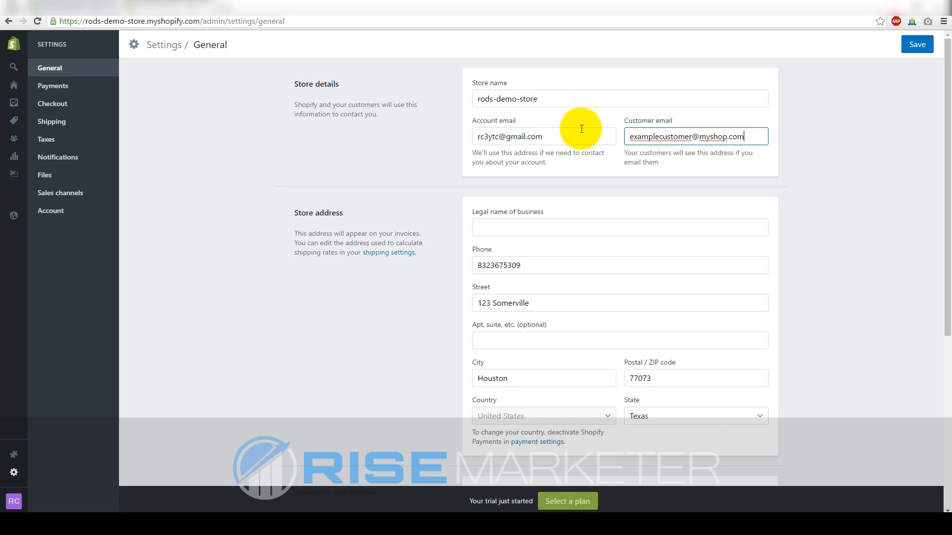
pyautogui.click(917, 45)
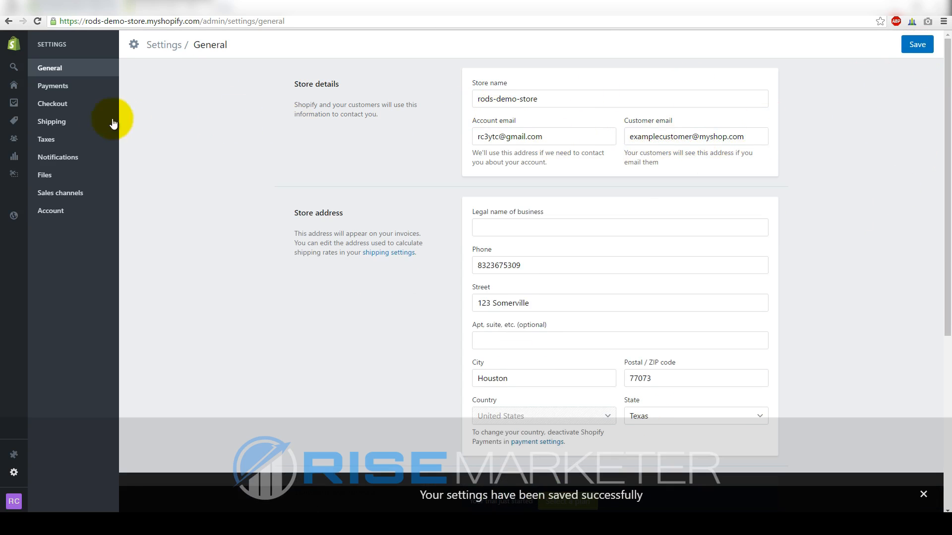
pyautogui.click(64, 88)
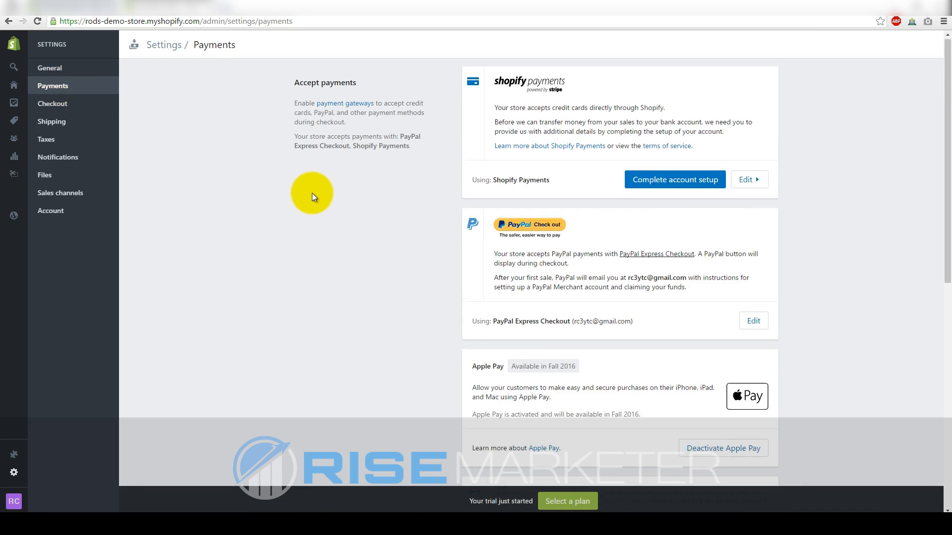
# Scroll through the payment providers: Shopify Payments, PayPal Express Checkout and Apple Pay
pyautogui.scroll(-4, 312, 199)
pyautogui.scroll(4, 426, 304)
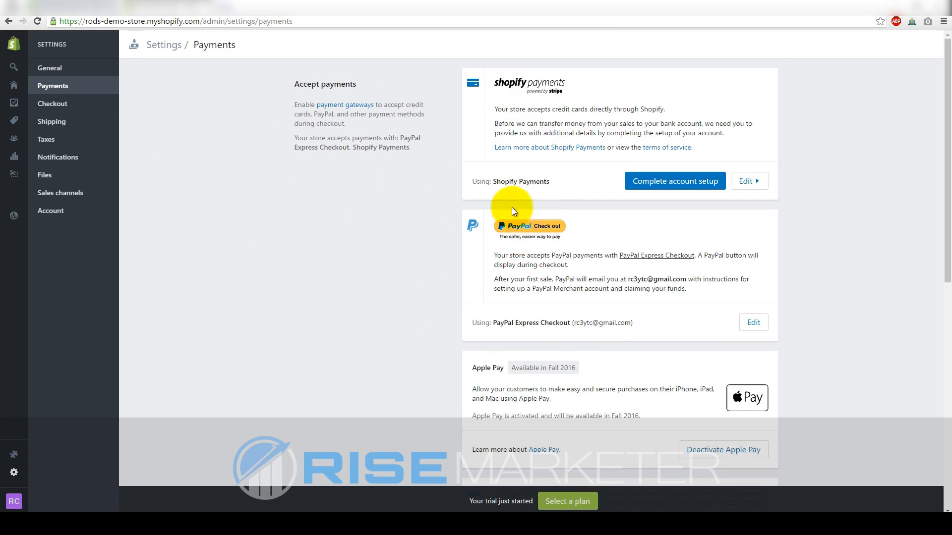
pyautogui.moveTo(947, 134)
pyautogui.mouseDown()
pyautogui.moveTo(949, 365)
pyautogui.moveTo(947, 128)
pyautogui.mouseUp()
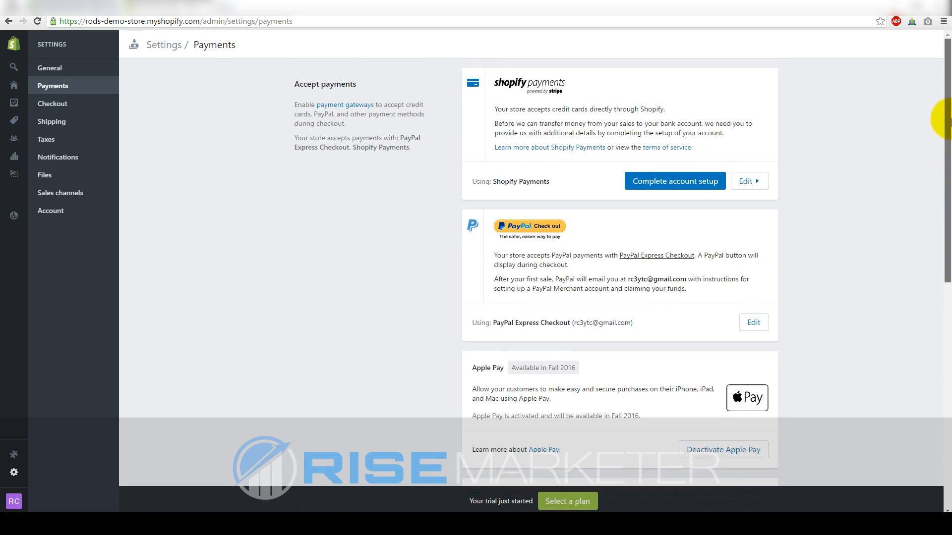
# Make customer accounts optional in the Checkout settings
pyautogui.click(53, 104)
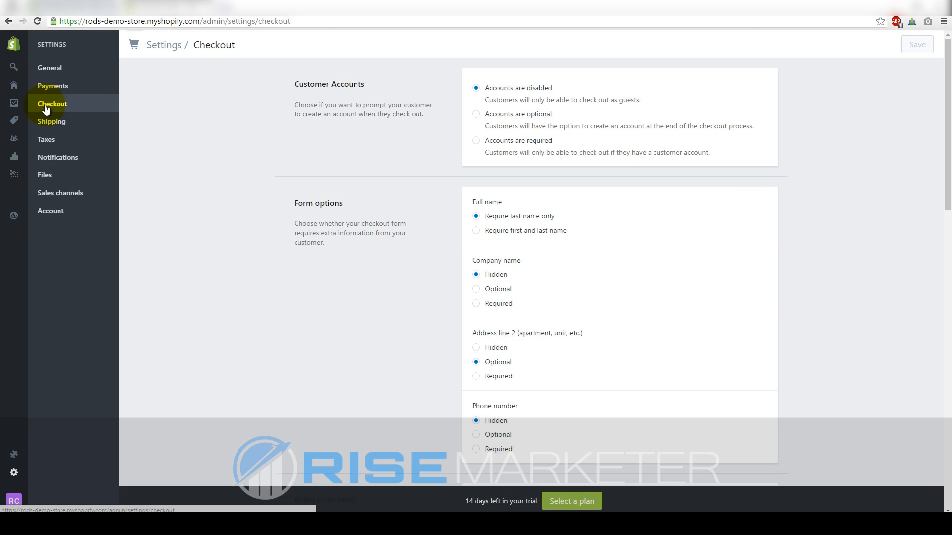
pyautogui.moveTo(295, 83); pyautogui.dragTo(365, 84)
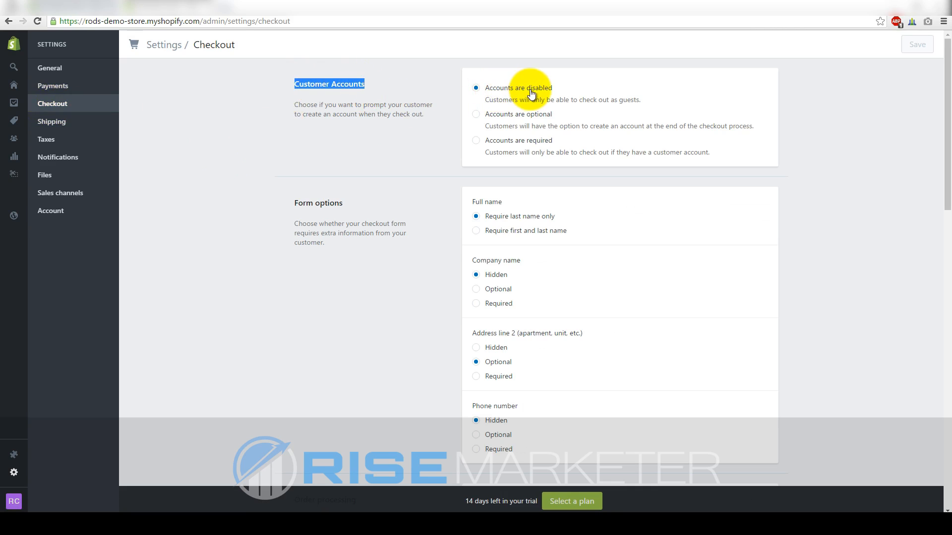
pyautogui.click(483, 119)
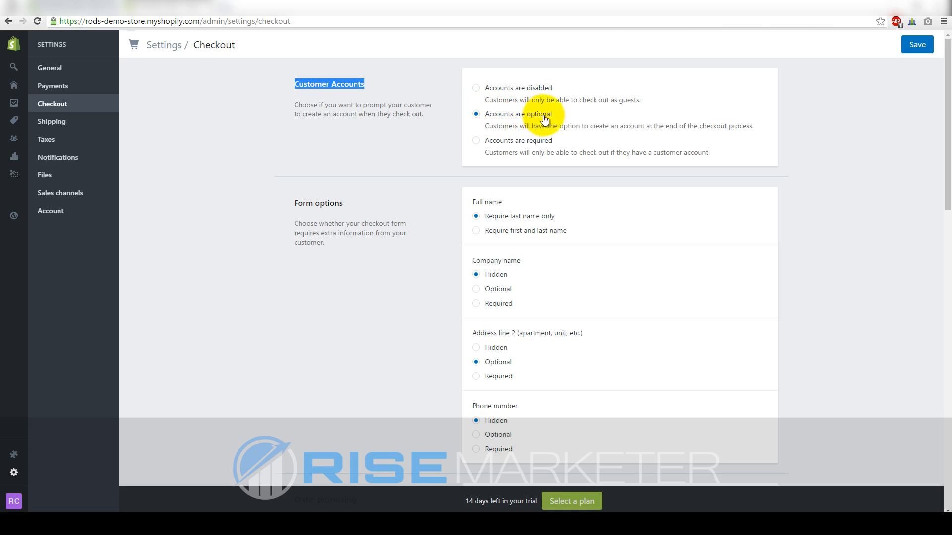
pyautogui.click(399, 137)
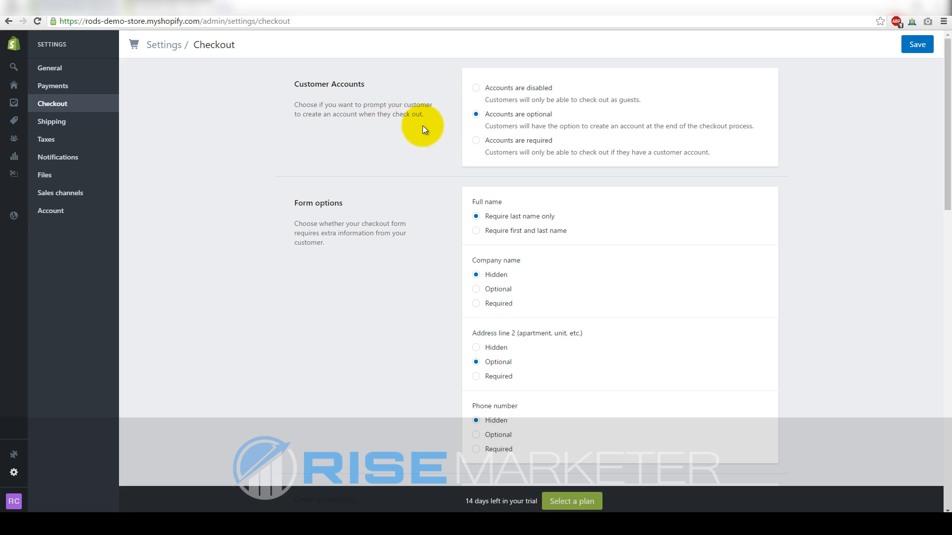
pyautogui.moveTo(552, 115); pyautogui.dragTo(484, 120)
pyautogui.click(569, 114)
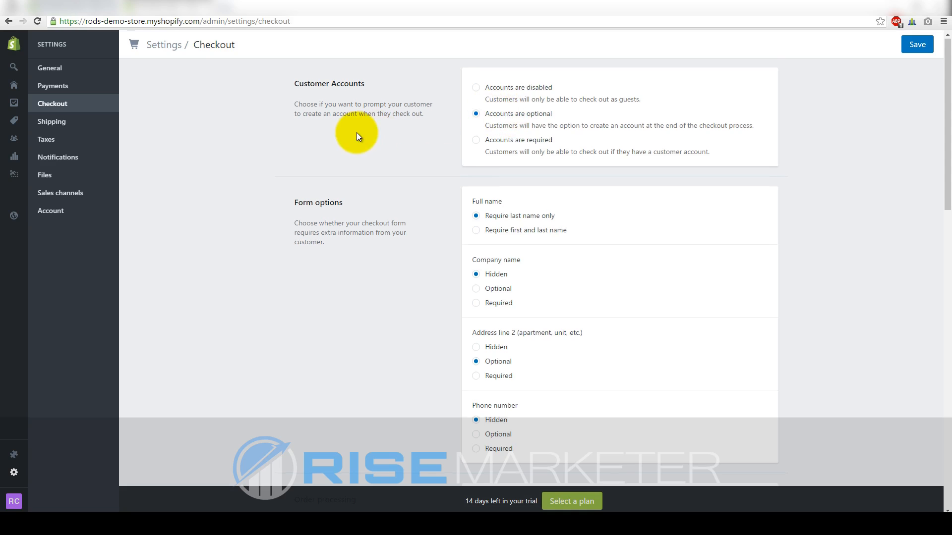
# Set the Phone number field at checkout to Optional
pyautogui.scroll(-2, 357, 132)
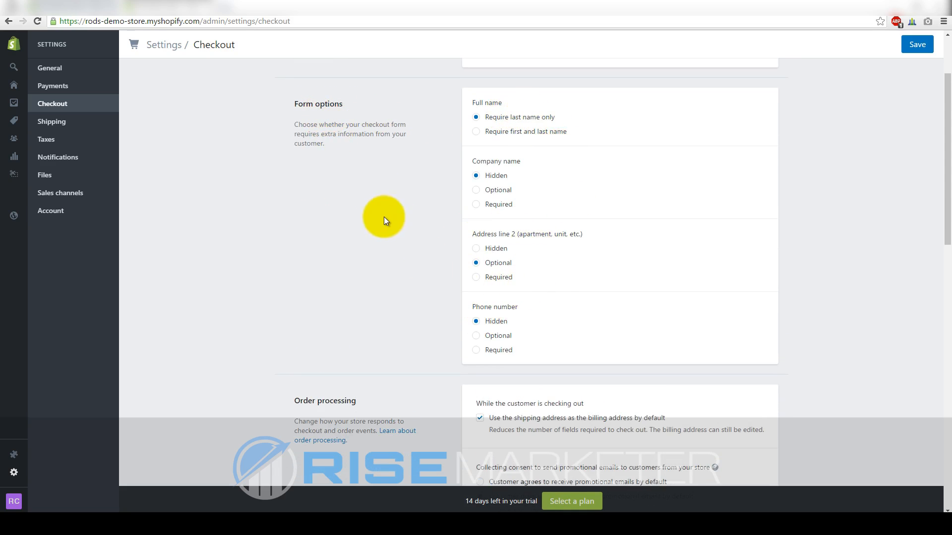
pyautogui.scroll(-2, 383, 214)
pyautogui.scroll(3, 386, 214)
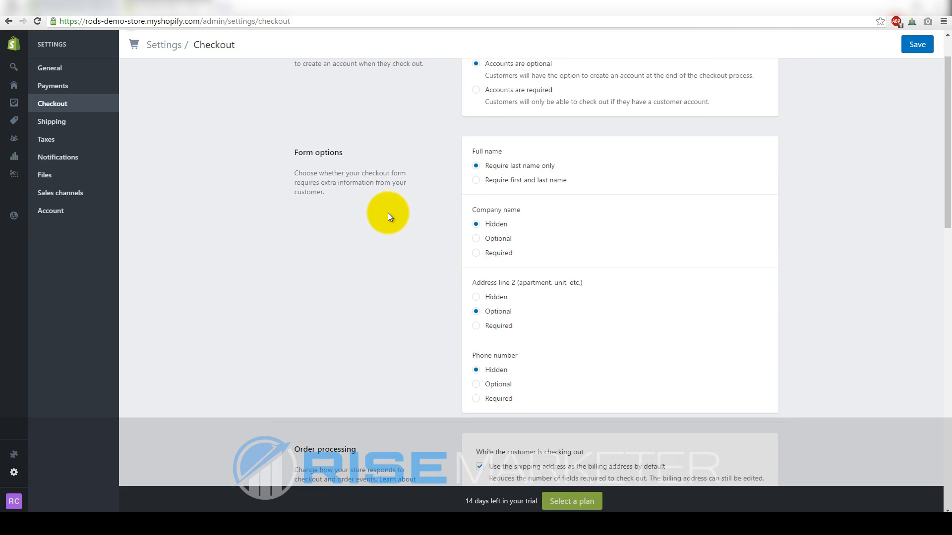
pyautogui.scroll(-1, 388, 217)
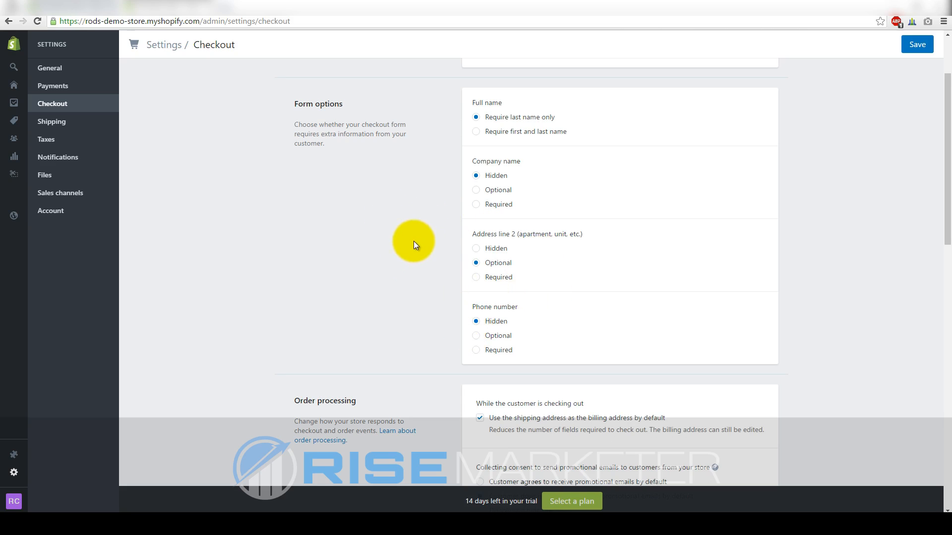
pyautogui.click(522, 310)
pyautogui.click(479, 336)
pyautogui.click(476, 321)
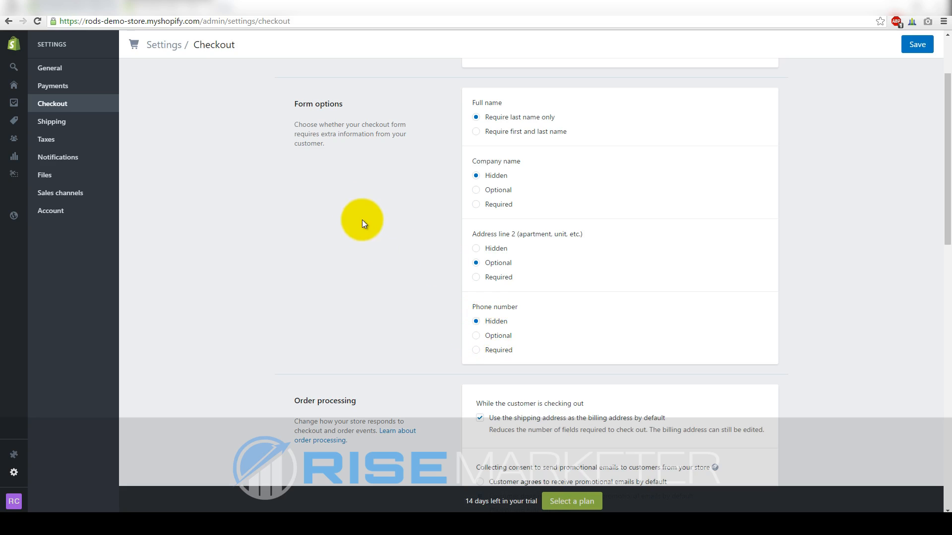
pyautogui.scroll(-1, 334, 195)
pyautogui.scroll(2, 337, 197)
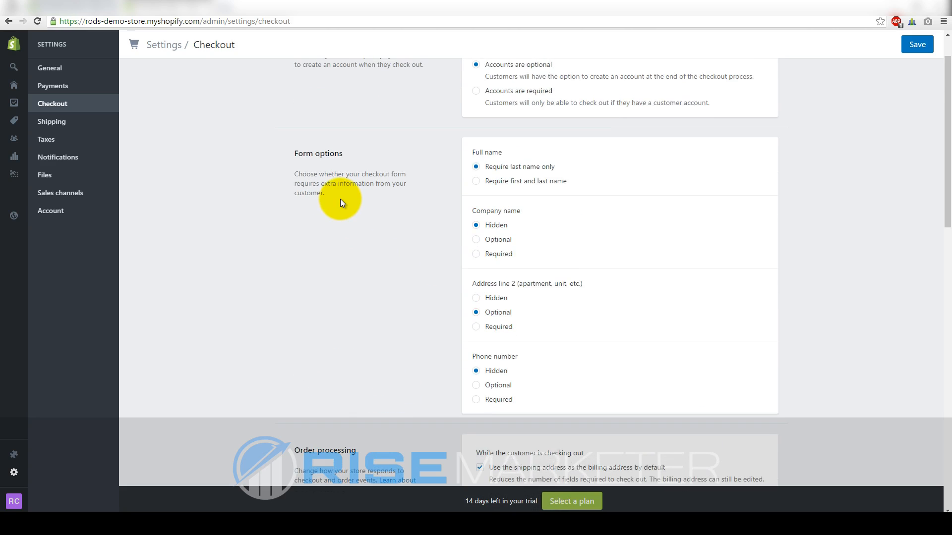
pyautogui.scroll(-1, 340, 198)
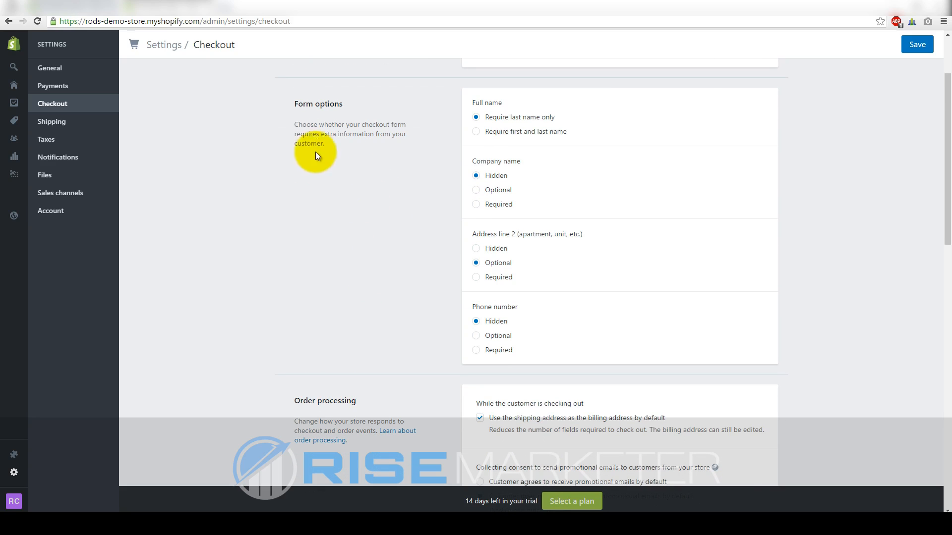
pyautogui.click(485, 336)
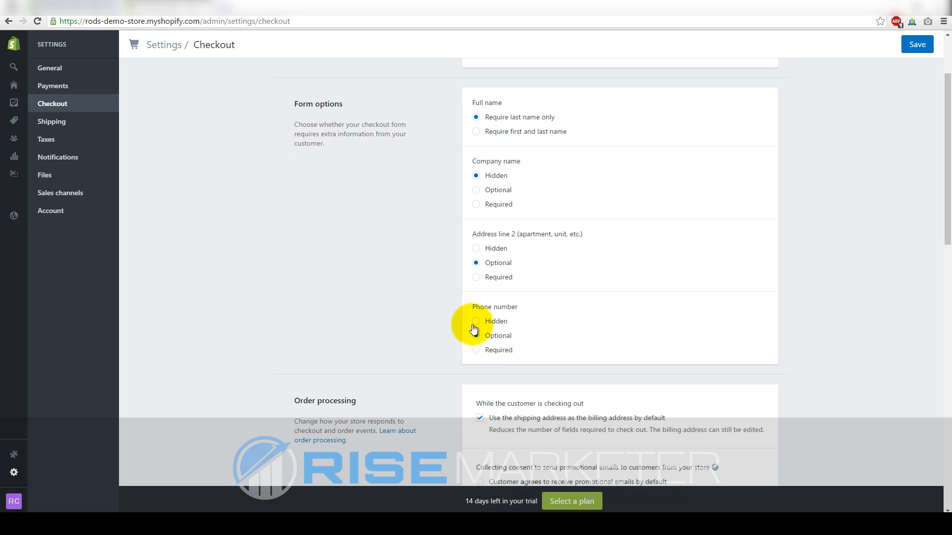
# Leave the additional scripts box empty and scroll down to the refund, privacy and terms policy fields
pyautogui.scroll(-1, 310, 201)
pyautogui.scroll(-4, 310, 201)
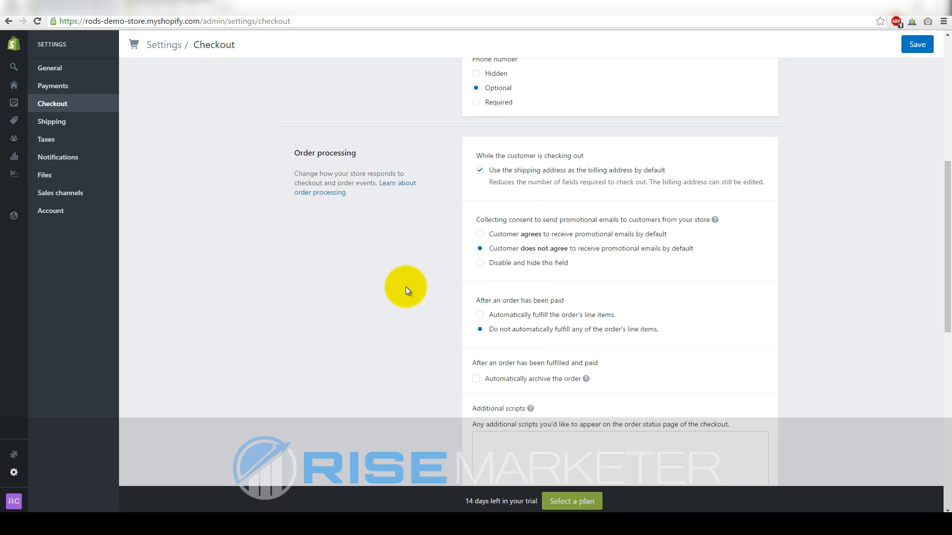
pyautogui.scroll(-2, 484, 203)
pyautogui.scroll(-1, 530, 275)
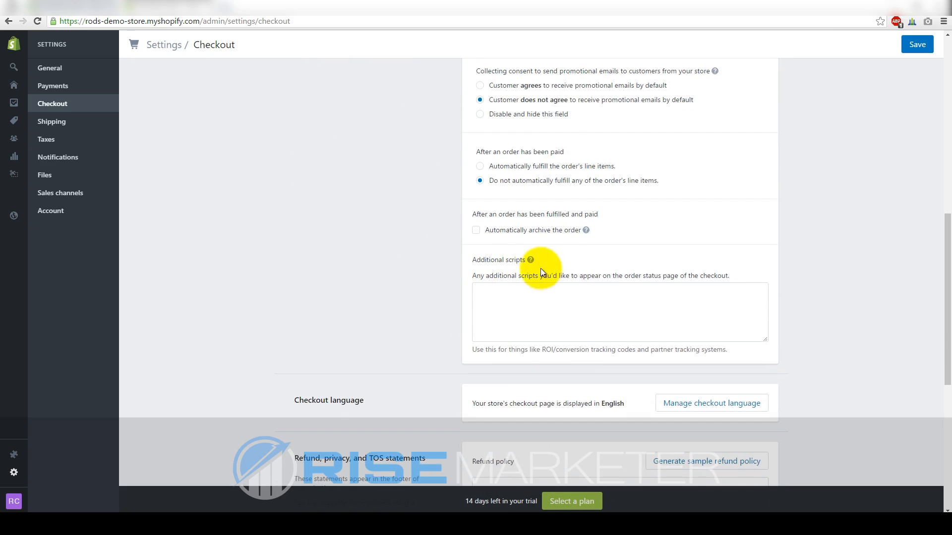
pyautogui.click(517, 308)
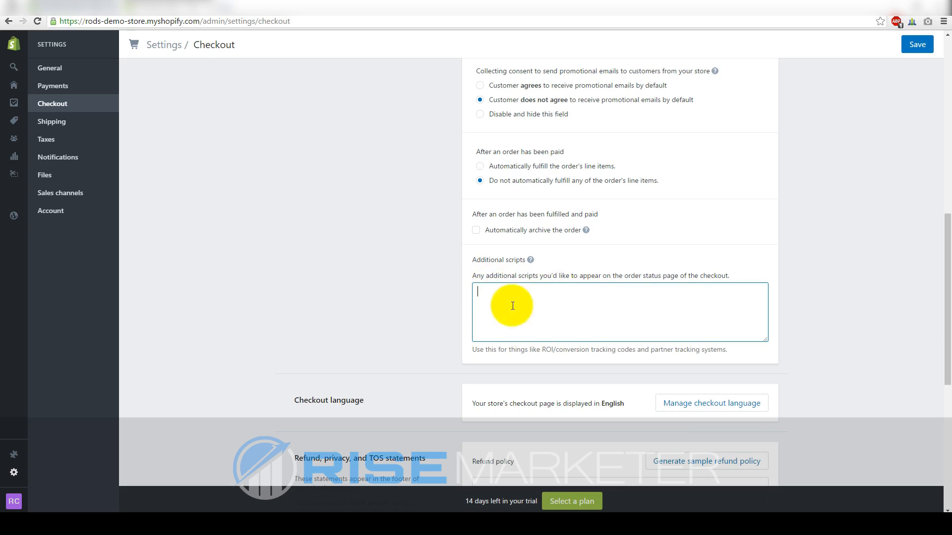
pyautogui.click(429, 290)
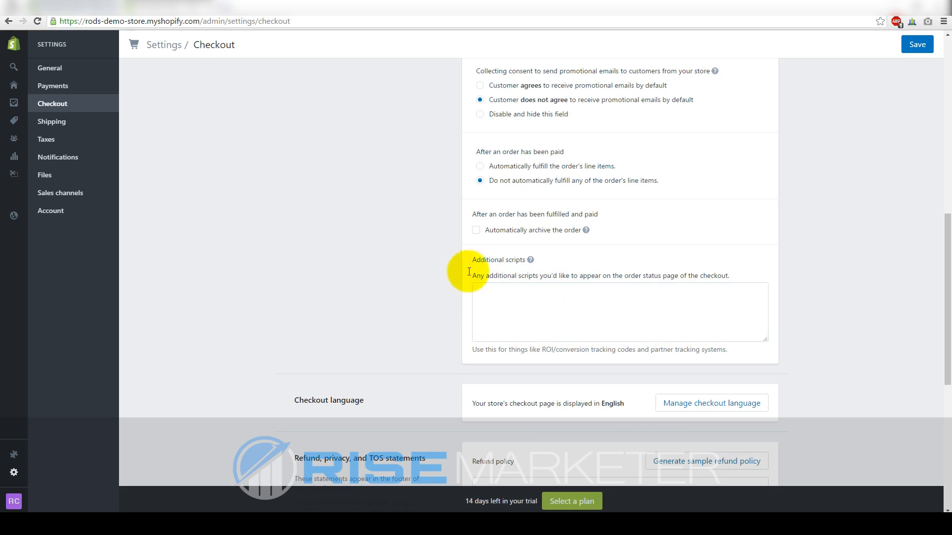
pyautogui.scroll(-1, 458, 274)
pyautogui.scroll(-4, 363, 215)
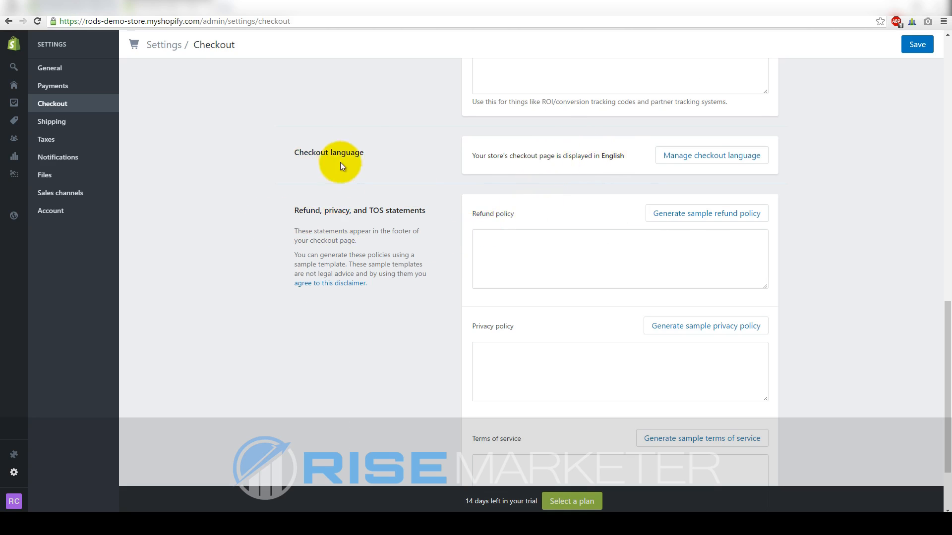
pyautogui.scroll(-2, 371, 154)
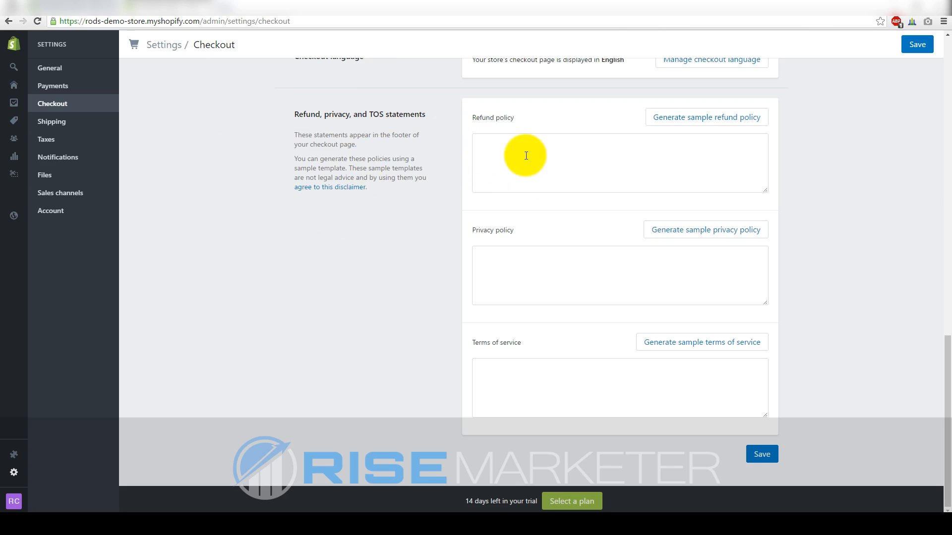
pyautogui.scroll(2, 418, 215)
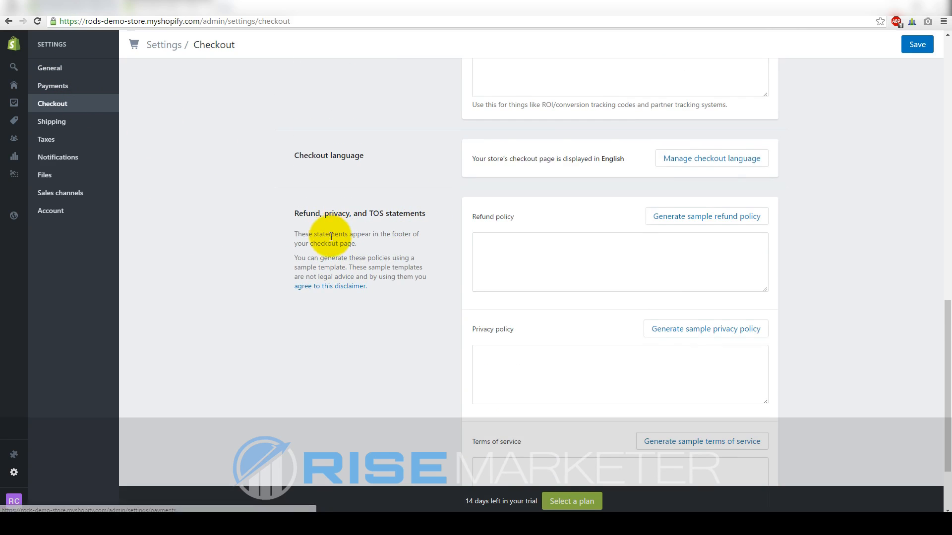
pyautogui.scroll(-2, 329, 238)
# Fill the refund, privacy and terms of service policies with generated sample text
pyautogui.click(690, 124)
pyautogui.scroll(-3, 697, 137)
pyautogui.click(699, 230)
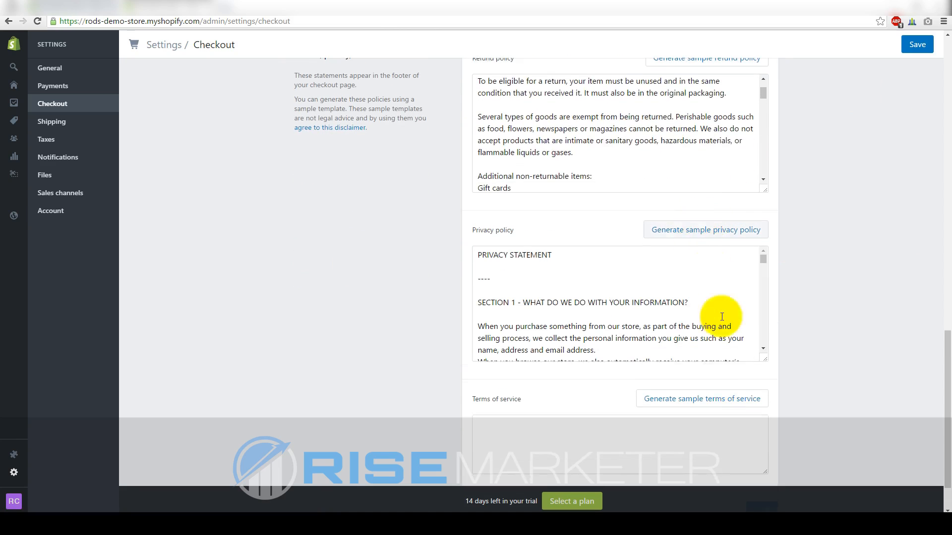
pyautogui.click(695, 411)
pyautogui.scroll(2, 665, 319)
pyautogui.scroll(-4, 663, 203)
pyautogui.scroll(-3, 663, 204)
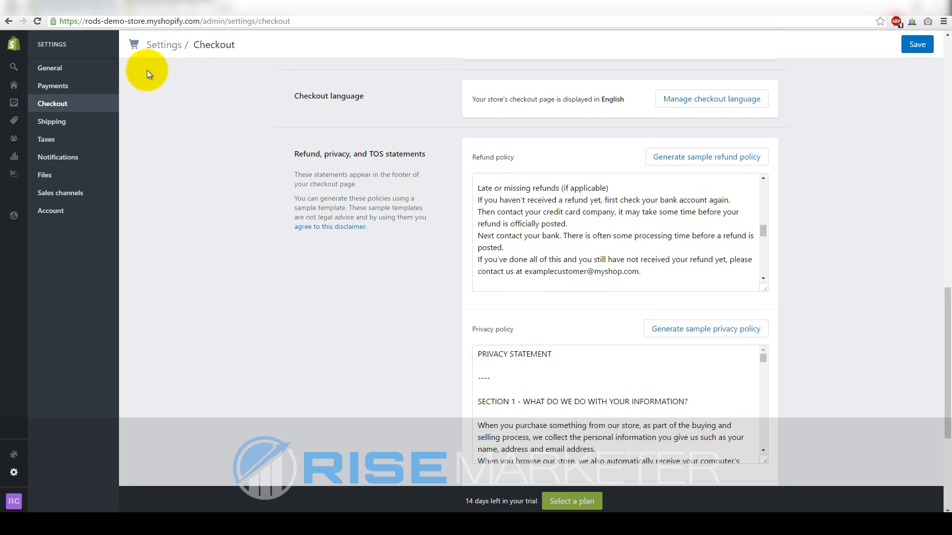
pyautogui.scroll(-1, 595, 243)
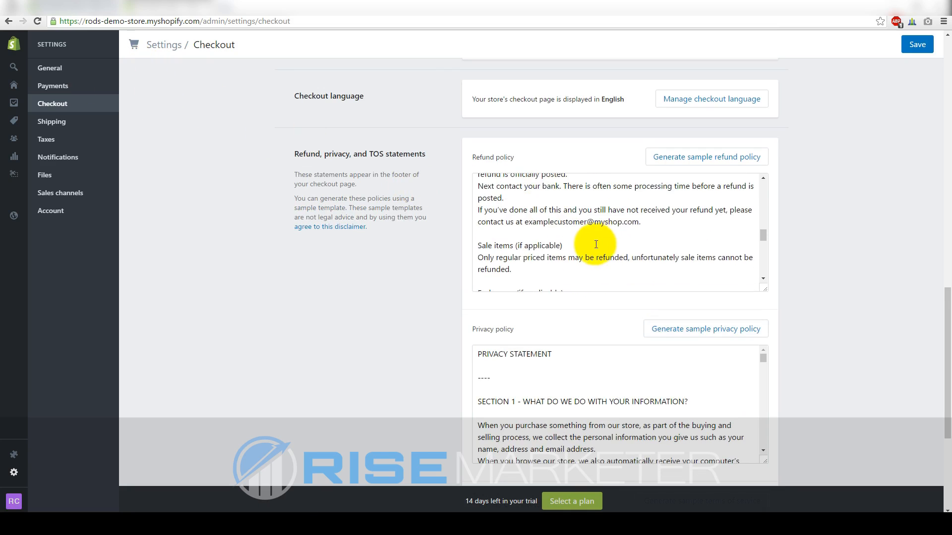
# Review the sample refund policy text and save the checkout settings
pyautogui.moveTo(642, 225); pyautogui.dragTo(524, 223)
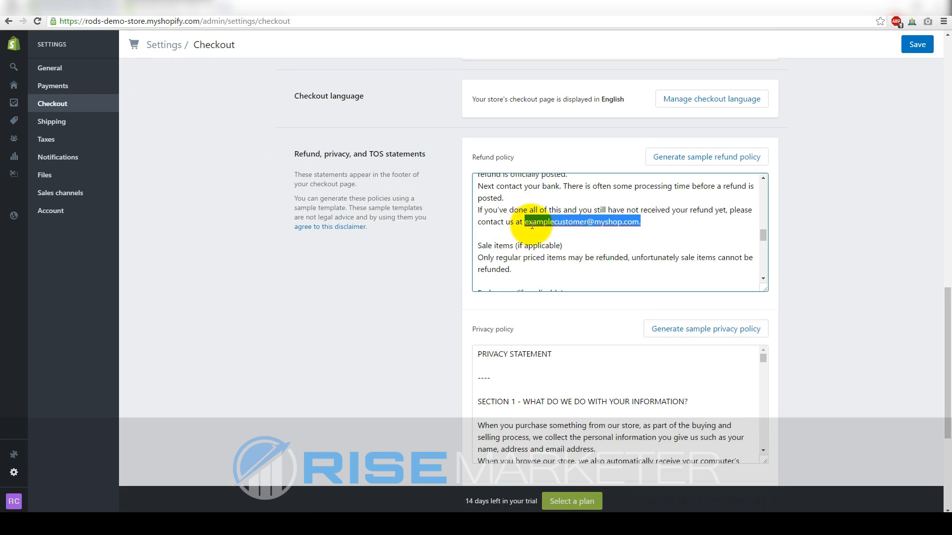
pyautogui.click(427, 260)
pyautogui.scroll(-1, 427, 260)
pyautogui.scroll(-1, 521, 228)
pyautogui.scroll(-2, 520, 229)
pyautogui.scroll(-4, 484, 240)
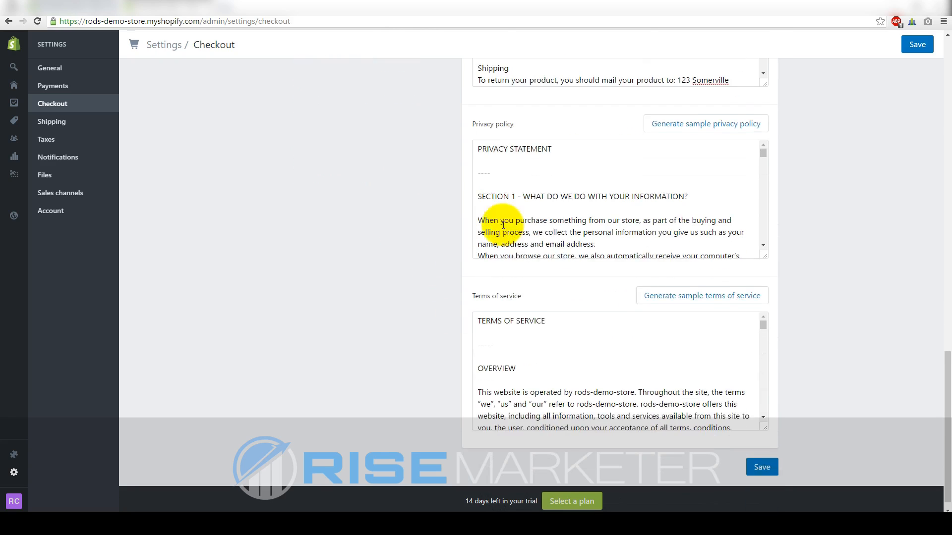
pyautogui.scroll(4, 442, 263)
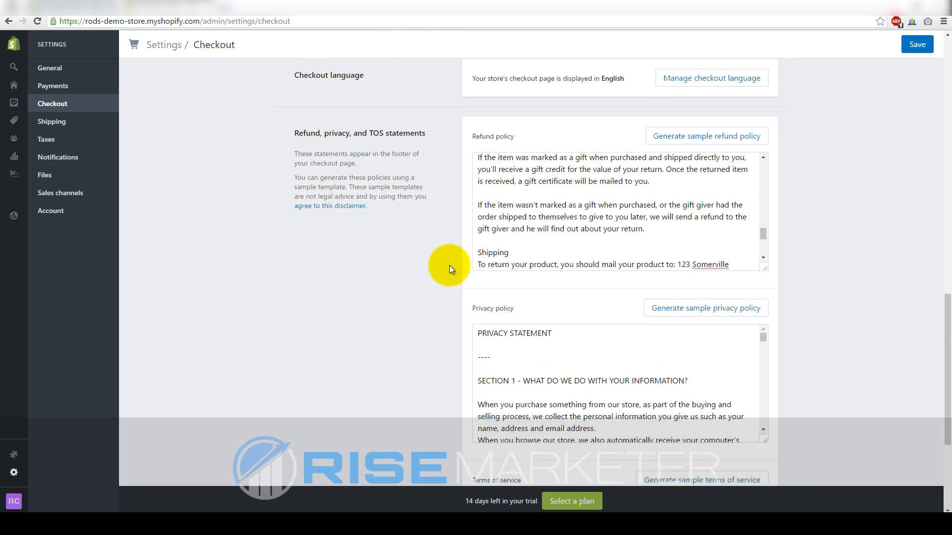
pyautogui.scroll(-2, 446, 266)
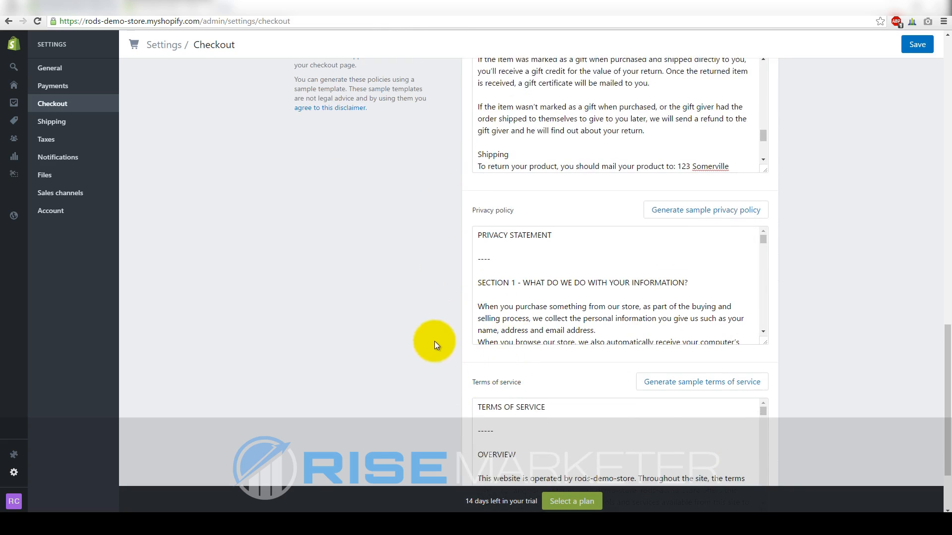
pyautogui.scroll(-2, 484, 329)
pyautogui.scroll(4, 488, 277)
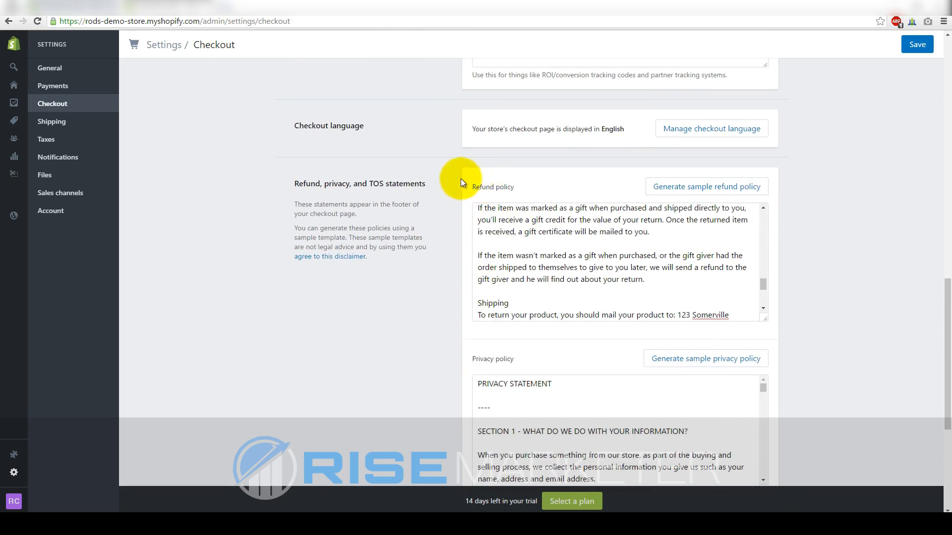
pyautogui.scroll(-5, 849, 217)
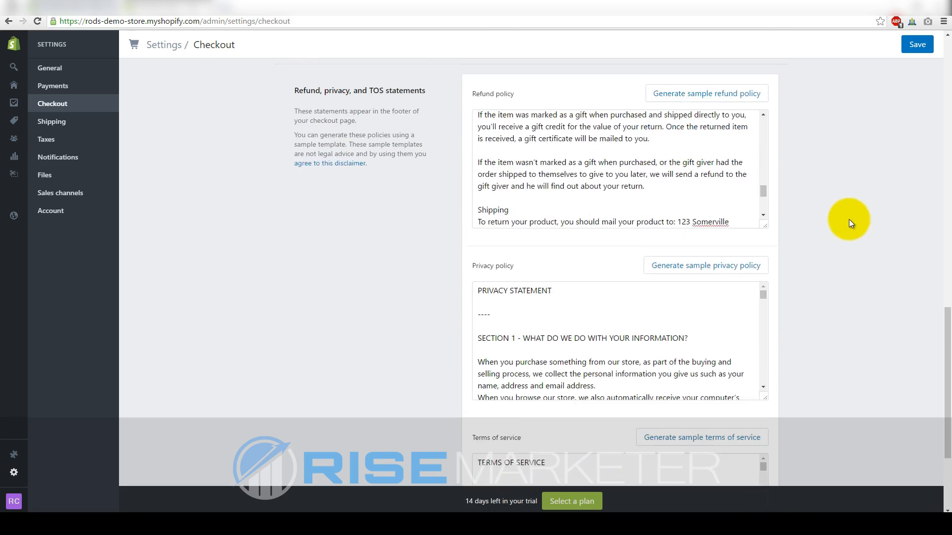
pyautogui.click(758, 455)
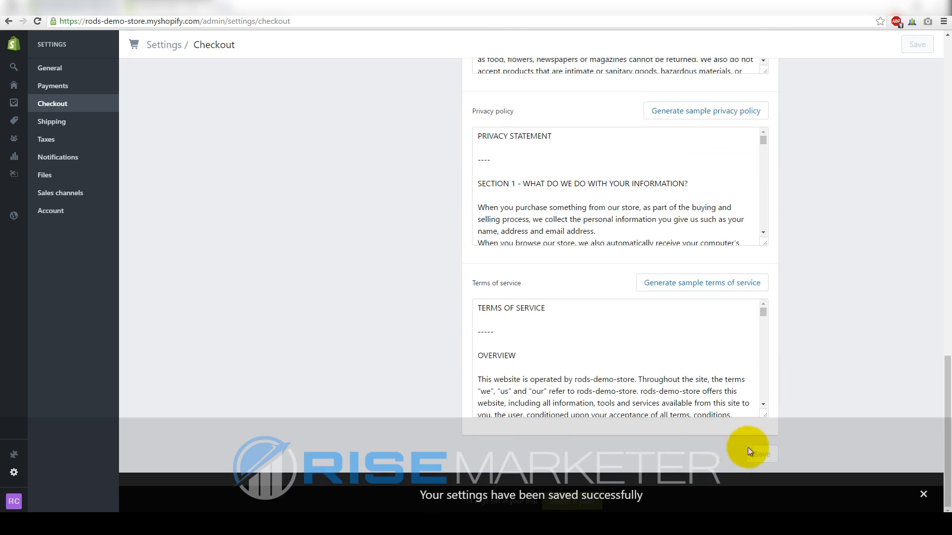
# Open the Shipping settings and review the shipping origin address
pyautogui.click(51, 124)
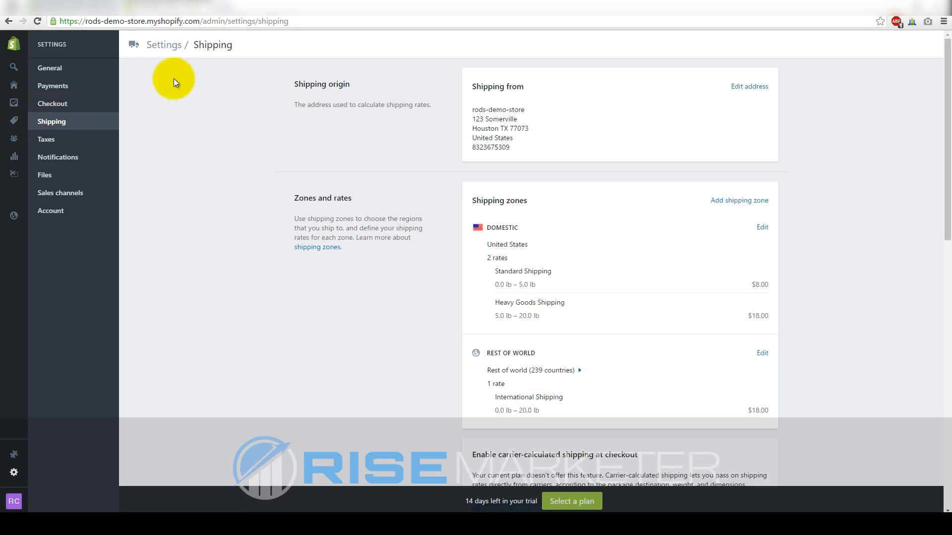
pyautogui.moveTo(288, 84); pyautogui.dragTo(364, 84)
pyautogui.click(404, 140)
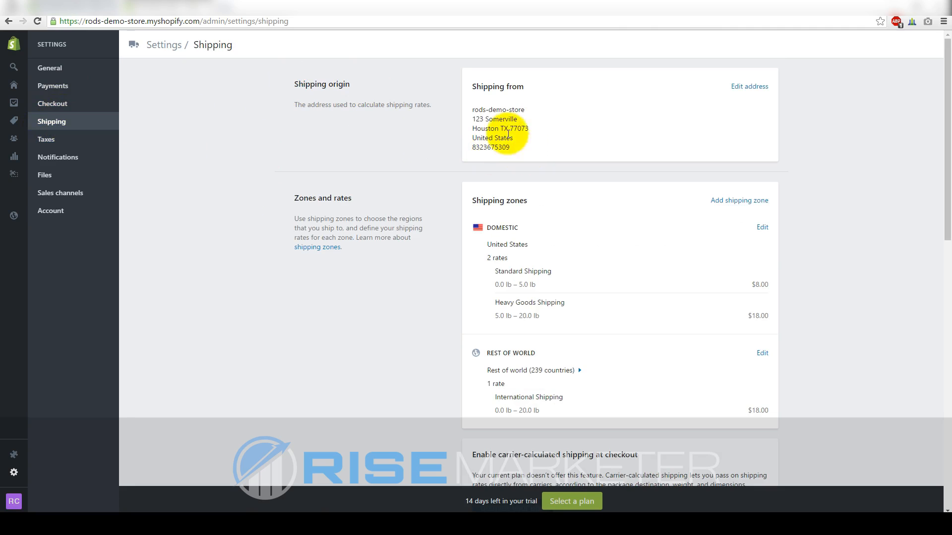
pyautogui.scroll(-1, 527, 153)
pyautogui.scroll(1, 520, 169)
pyautogui.moveTo(517, 149); pyautogui.dragTo(453, 110)
pyautogui.click(395, 149)
# Review the shipping zones and rates, then edit the Domestic zone
pyautogui.scroll(-1, 421, 142)
pyautogui.scroll(1, 454, 128)
pyautogui.scroll(-2, 450, 123)
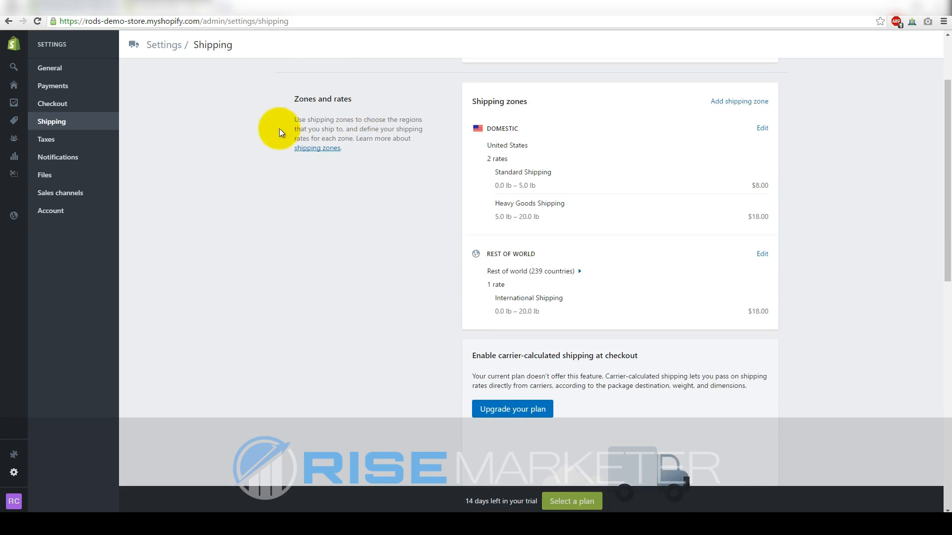
pyautogui.moveTo(293, 99); pyautogui.dragTo(365, 97)
pyautogui.click(360, 167)
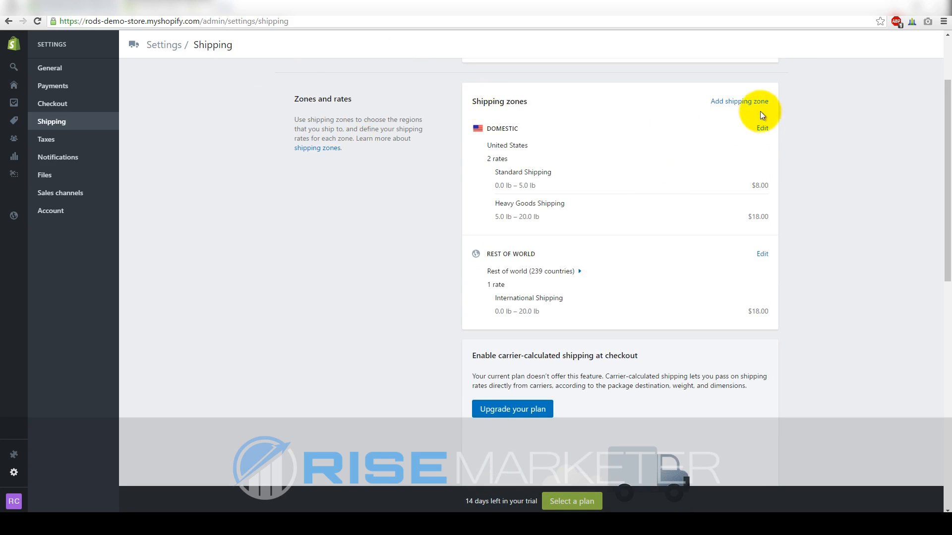
pyautogui.click(763, 129)
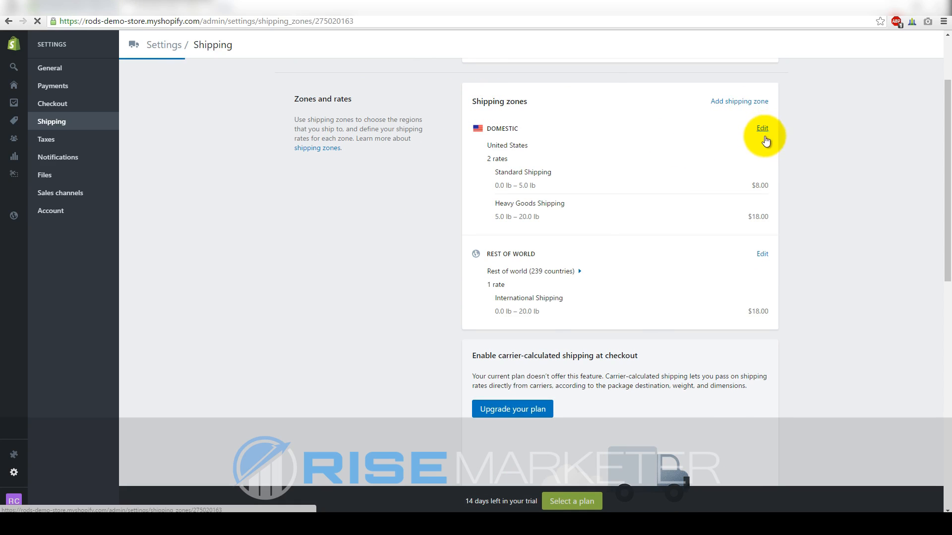
# Delete the Standard Shipping and Heavy Goods Shipping weight-based rates
pyautogui.scroll(-1, 670, 223)
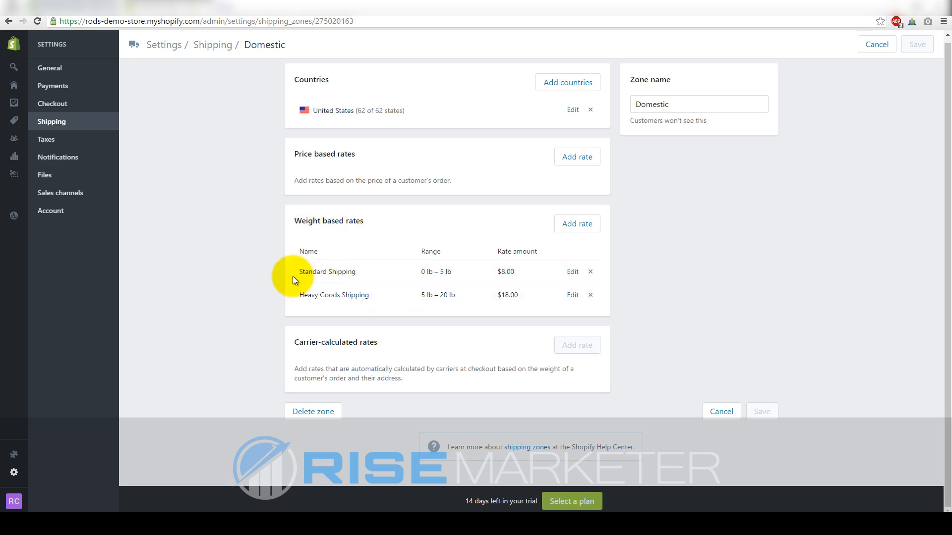
pyautogui.click(590, 272)
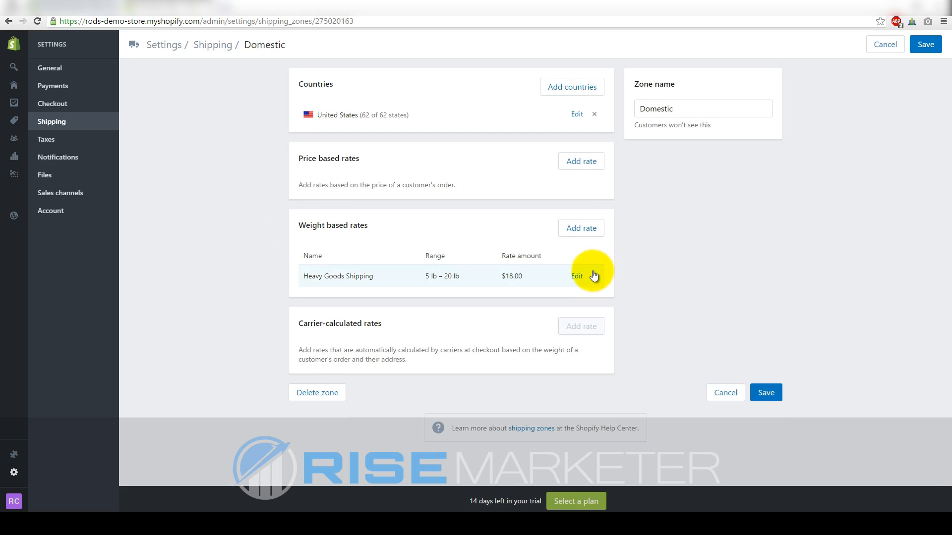
pyautogui.click(595, 276)
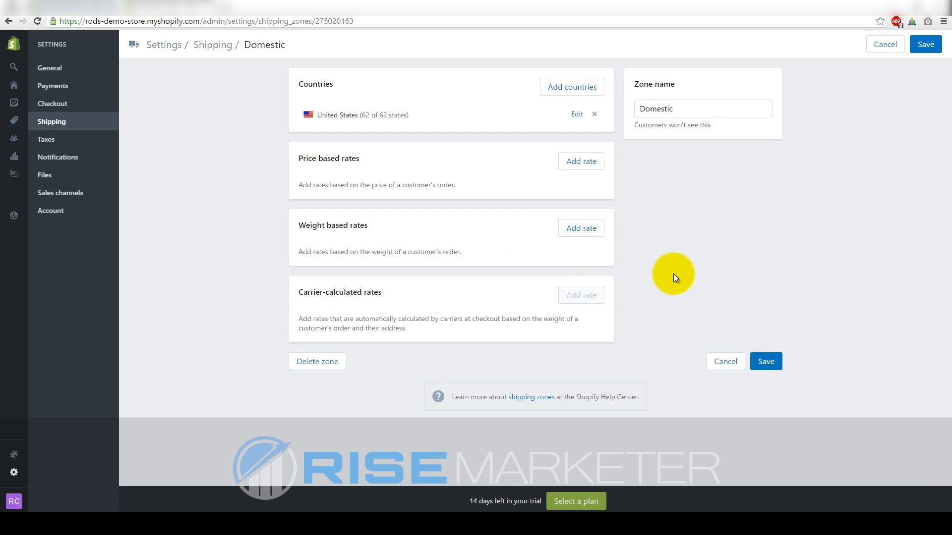
# Add a Standard Shipping weight rate for 0–1.0 lb at $5.00
pyautogui.click(581, 229)
pyautogui.click(412, 197)
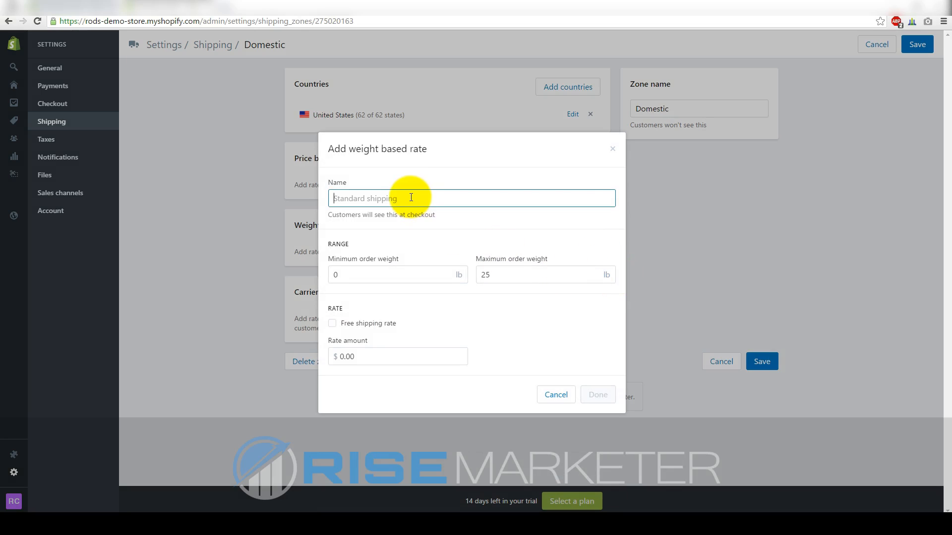
pyautogui.write('Standard Shipping')
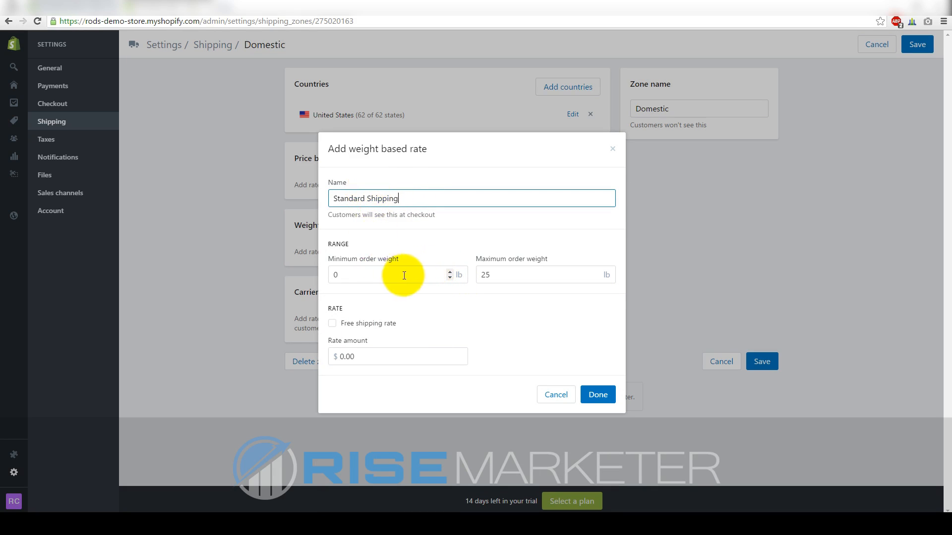
pyautogui.click(384, 275)
pyautogui.moveTo(518, 275); pyautogui.dragTo(479, 277)
pyautogui.write('1.0')
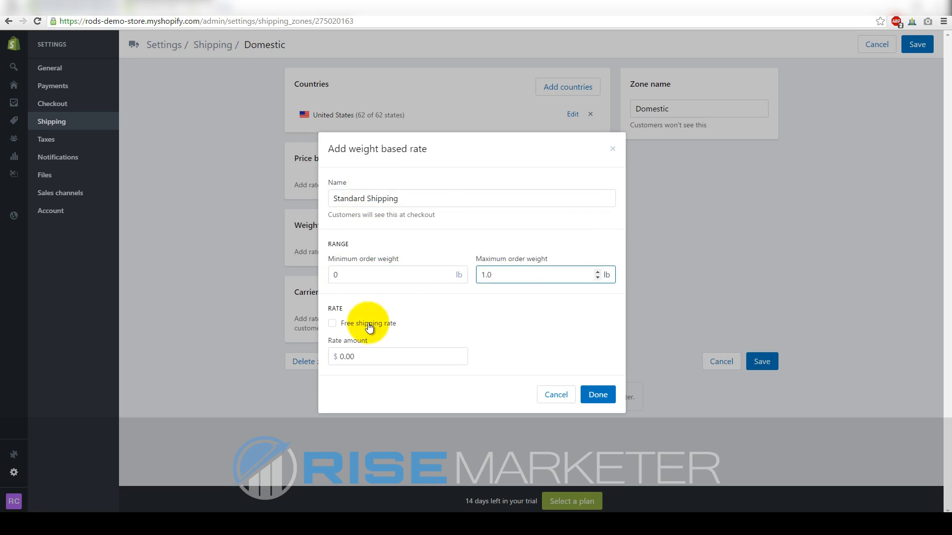
pyautogui.click(373, 355)
pyautogui.moveTo(374, 354); pyautogui.dragTo(330, 357)
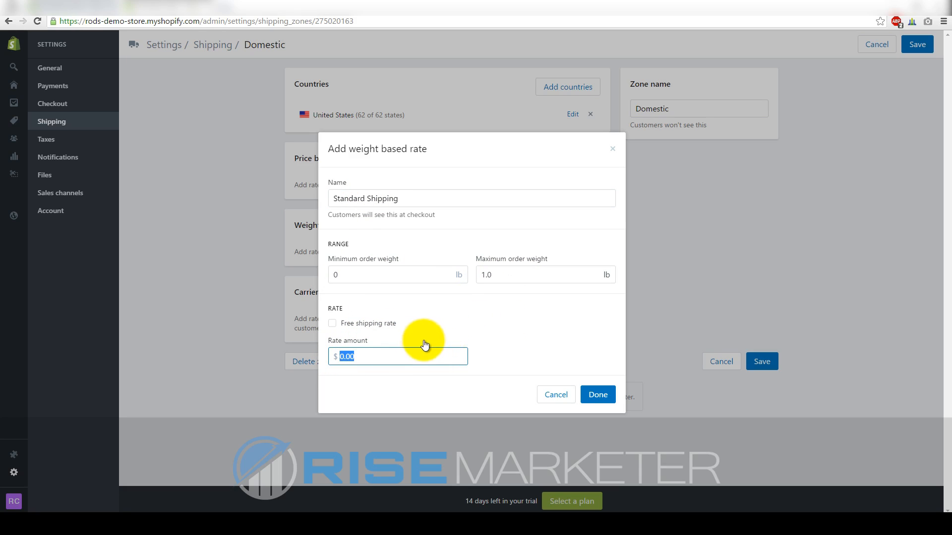
pyautogui.write('5.00')
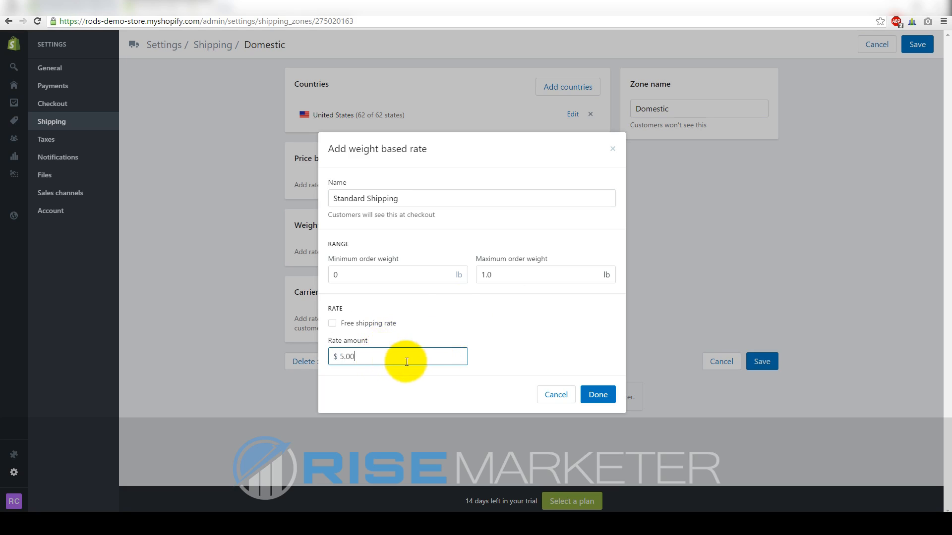
pyautogui.click(592, 394)
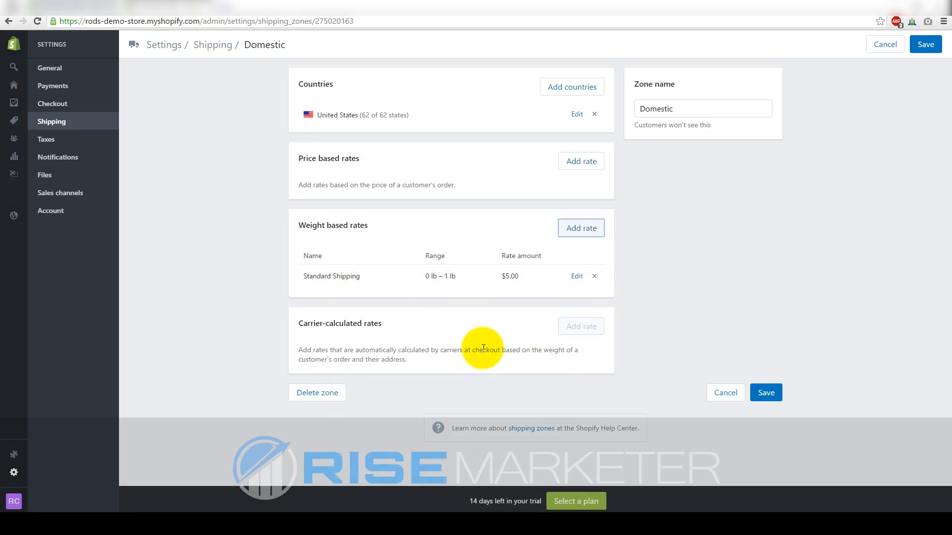
# Start a second weight rate and enter and copy the name Standard Shipping
pyautogui.click(568, 229)
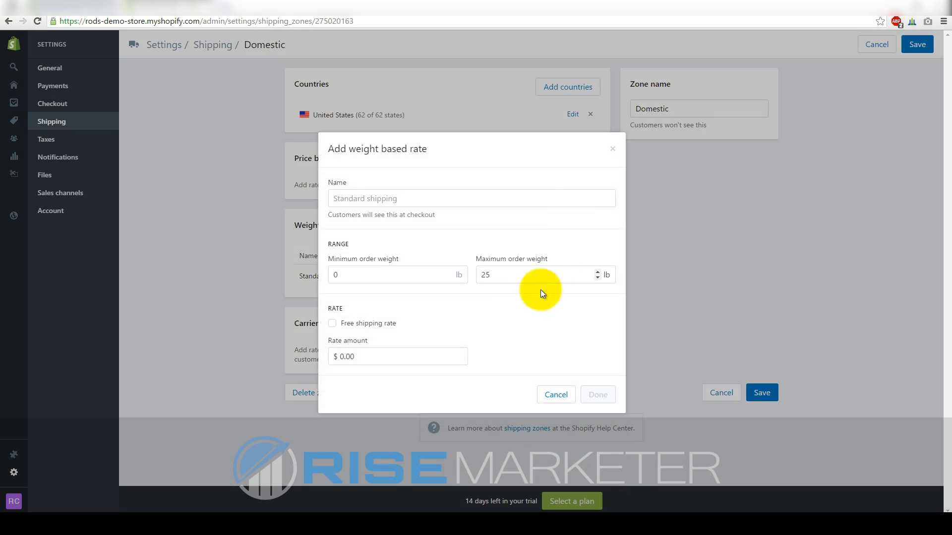
pyautogui.click(377, 200)
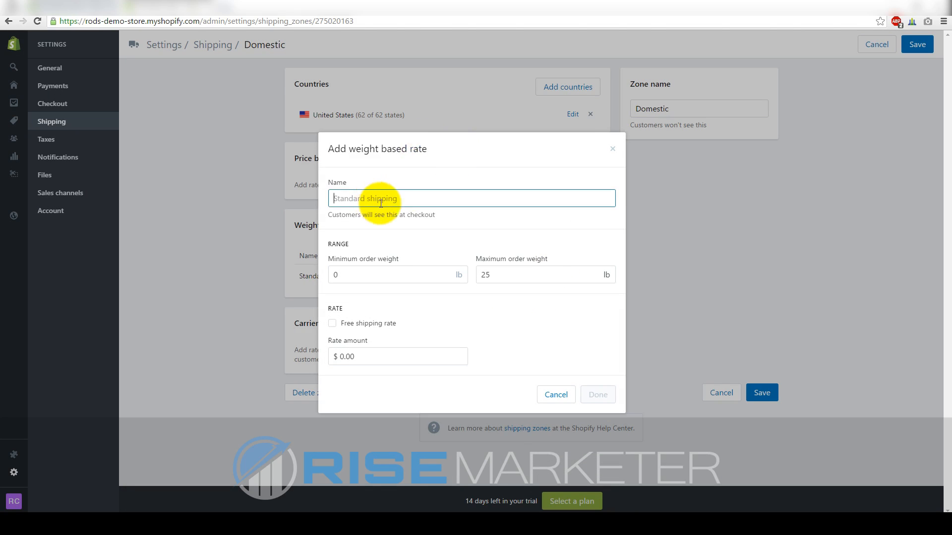
pyautogui.write('Standard Shipping')
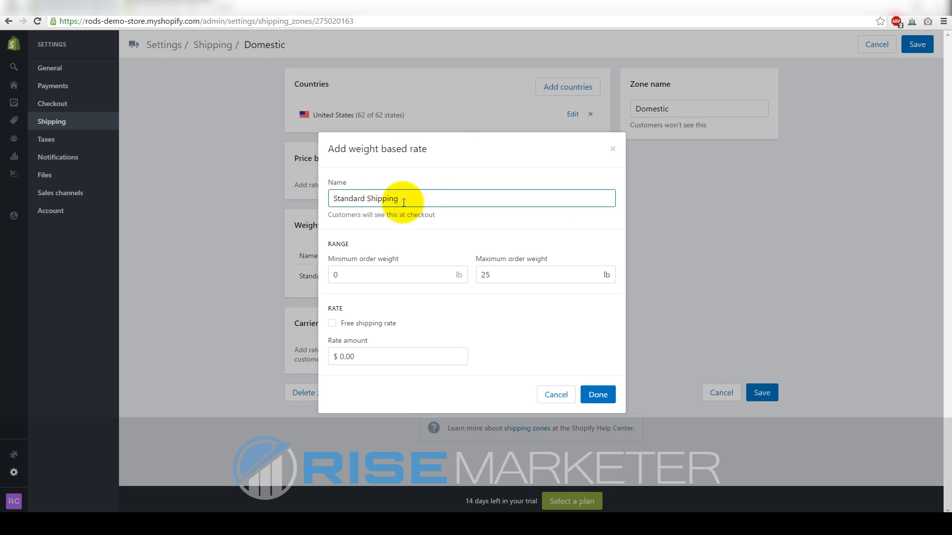
pyautogui.moveTo(400, 198); pyautogui.dragTo(334, 198)
pyautogui.rightClick(351, 203)
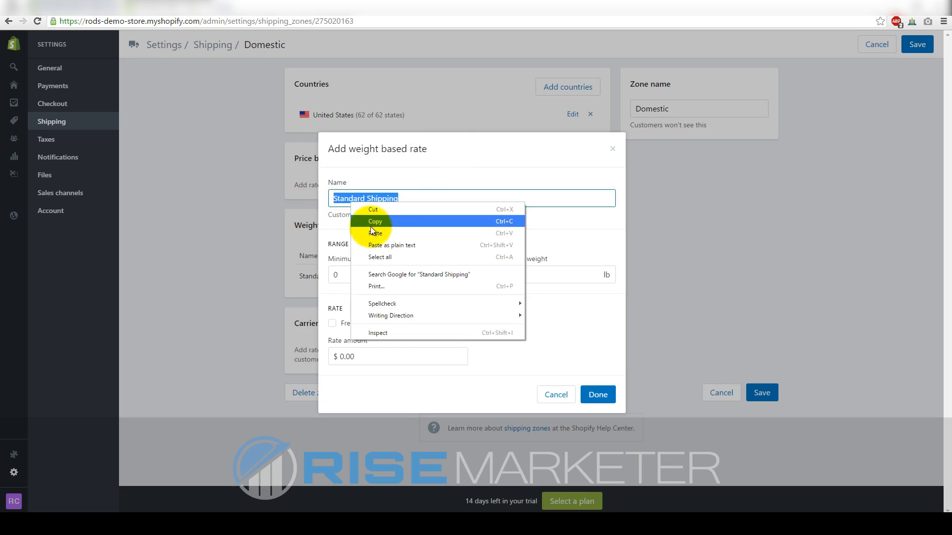
pyautogui.click(374, 223)
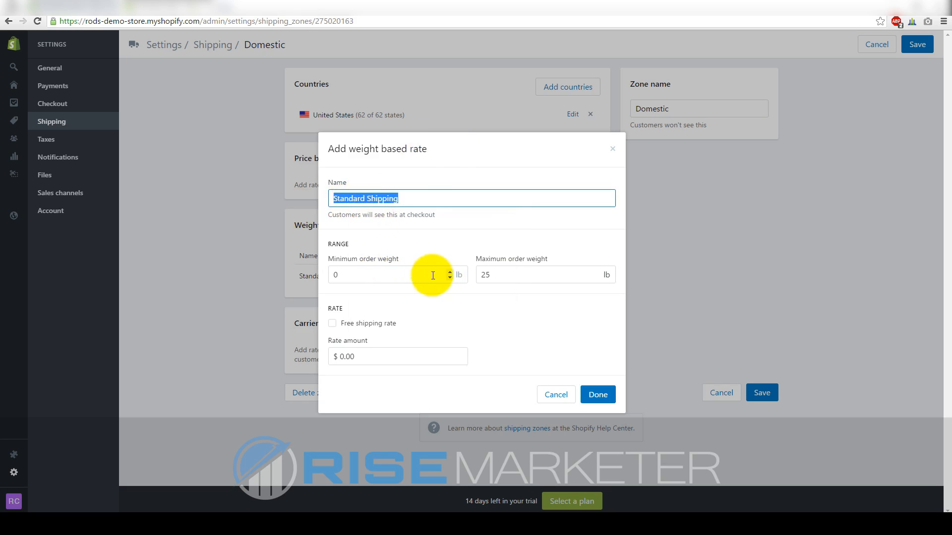
# Set the new rate to 1–2 lb at $6.00 and confirm it
pyautogui.click(397, 278)
pyautogui.press('BackSpace')
pyautogui.write('1')
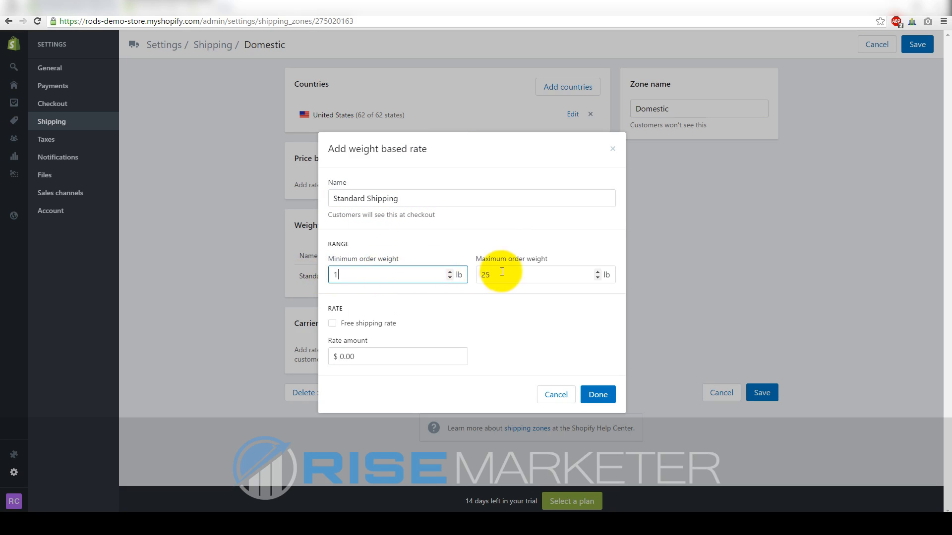
pyautogui.press('Tab')
pyautogui.write('2')
pyautogui.press('Tab')
pyautogui.press('Tab')
pyautogui.write('6.5')
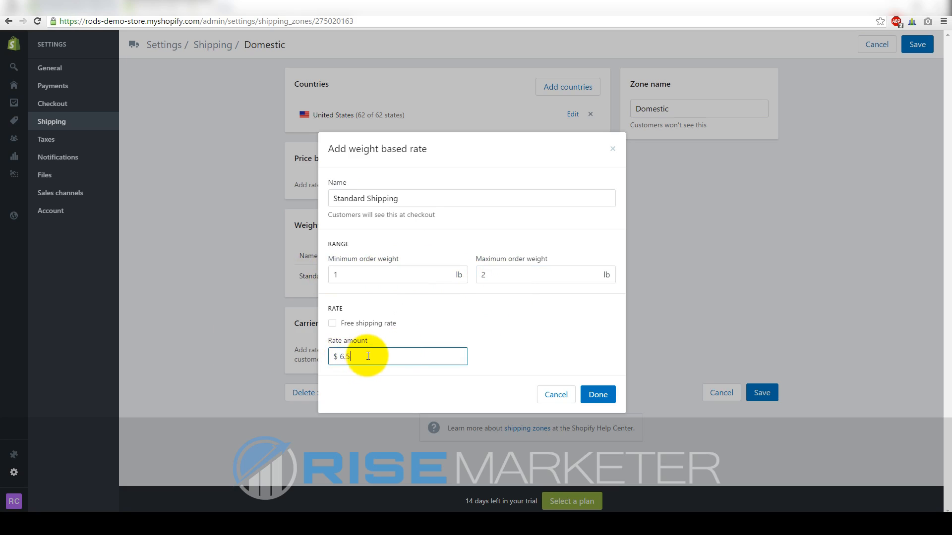
pyautogui.write('0')
pyautogui.moveTo(368, 356); pyautogui.dragTo(304, 358)
pyautogui.write('6')
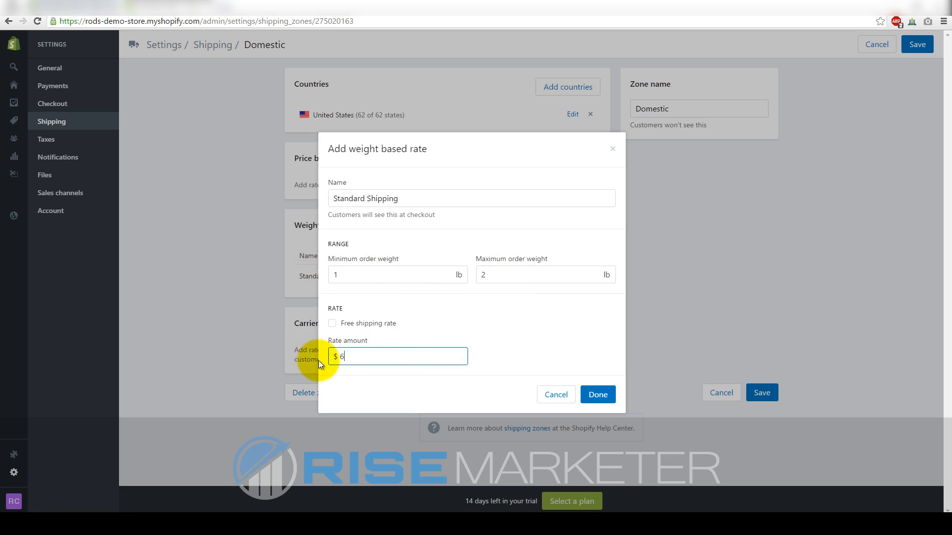
pyautogui.write('.00')
pyautogui.click(594, 396)
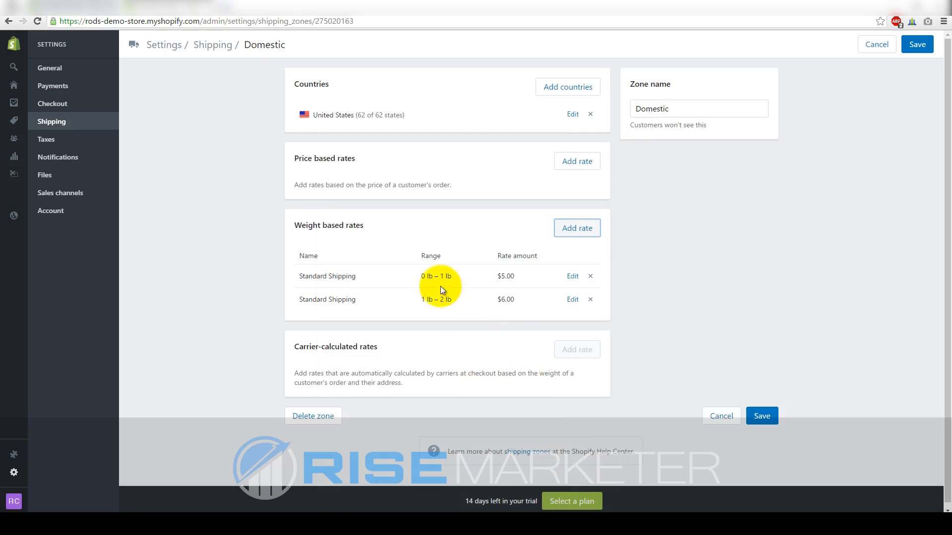
# Cancel another new rate form and remove the first Standard Shipping rate
pyautogui.click(574, 228)
pyautogui.click(554, 394)
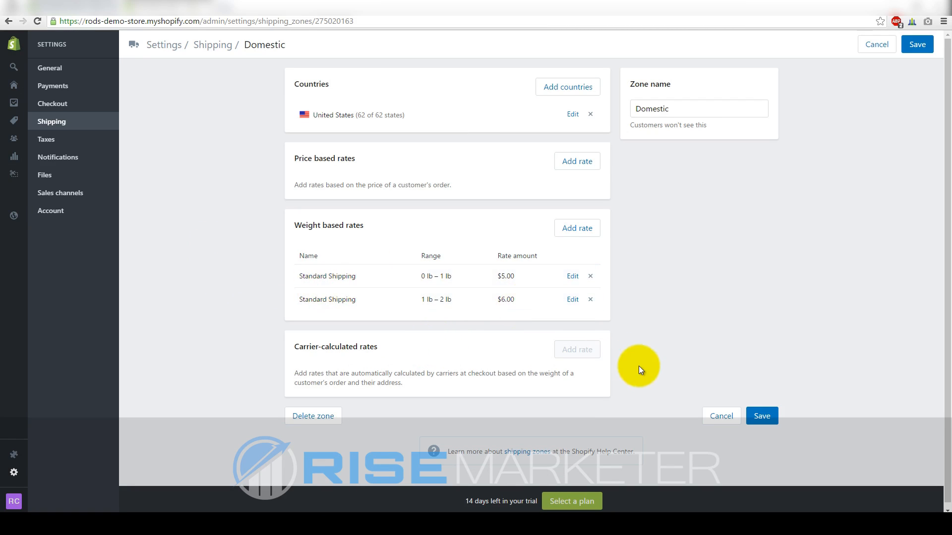
pyautogui.click(590, 300)
# Remove the remaining Standard Shipping rate and draft a new rate with no max weight at 14.99
pyautogui.click(597, 277)
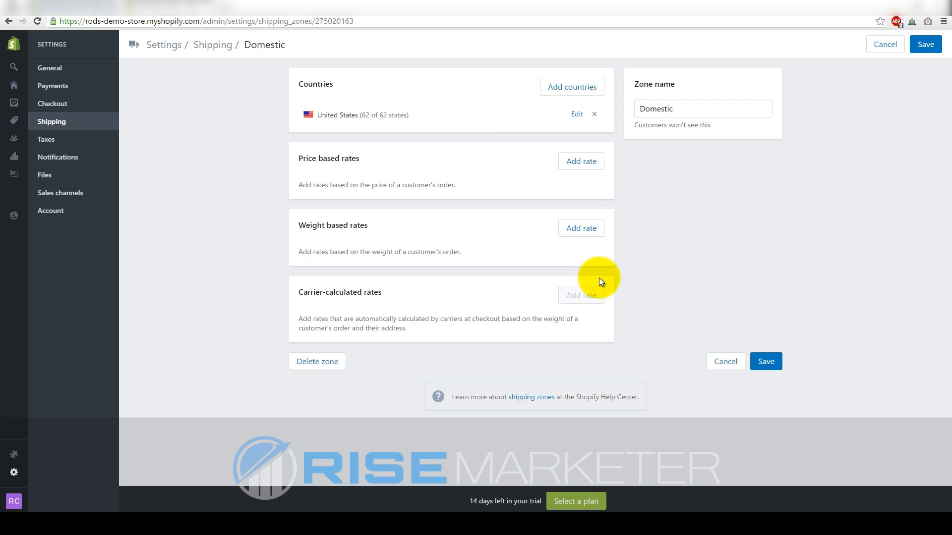
pyautogui.click(583, 229)
pyautogui.moveTo(372, 273); pyautogui.dragTo(343, 286)
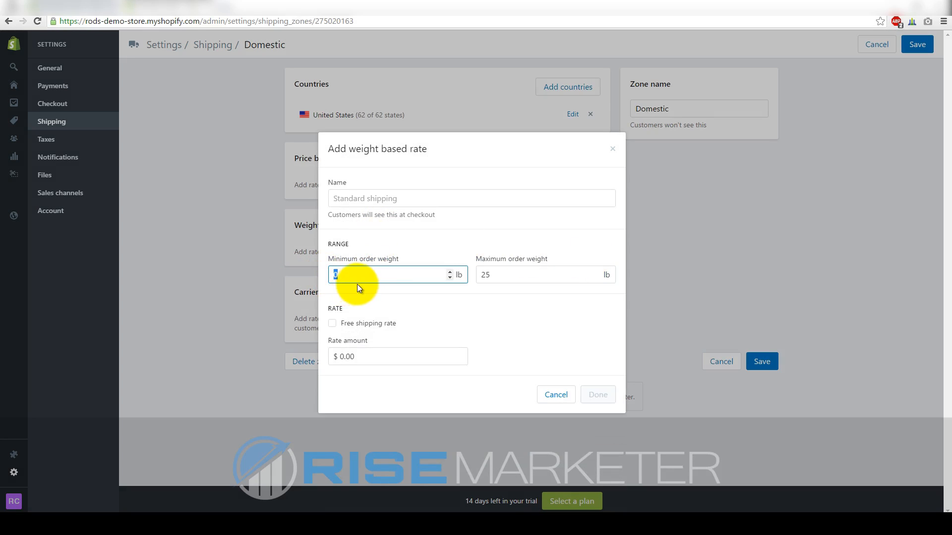
pyautogui.moveTo(520, 276); pyautogui.dragTo(482, 304)
pyautogui.press('BackSpace')
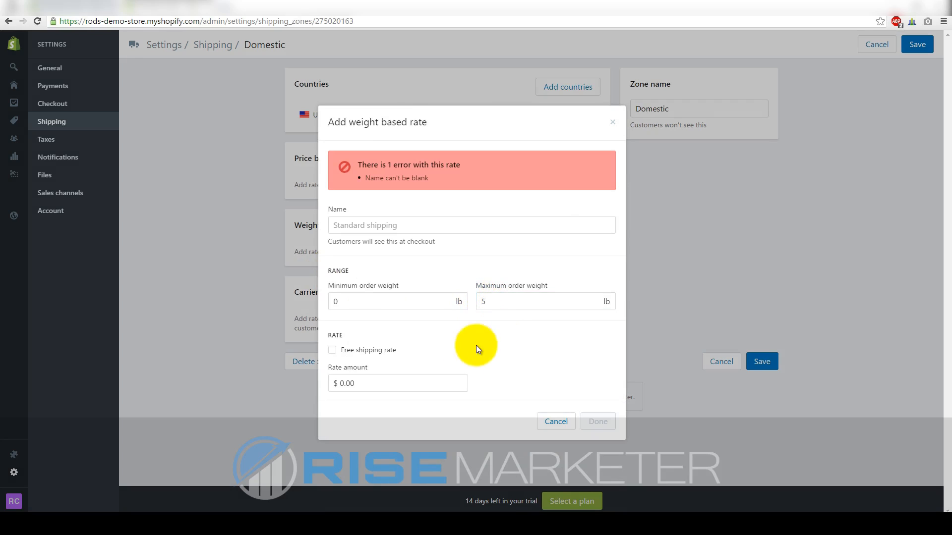
pyautogui.moveTo(338, 383); pyautogui.dragTo(356, 382)
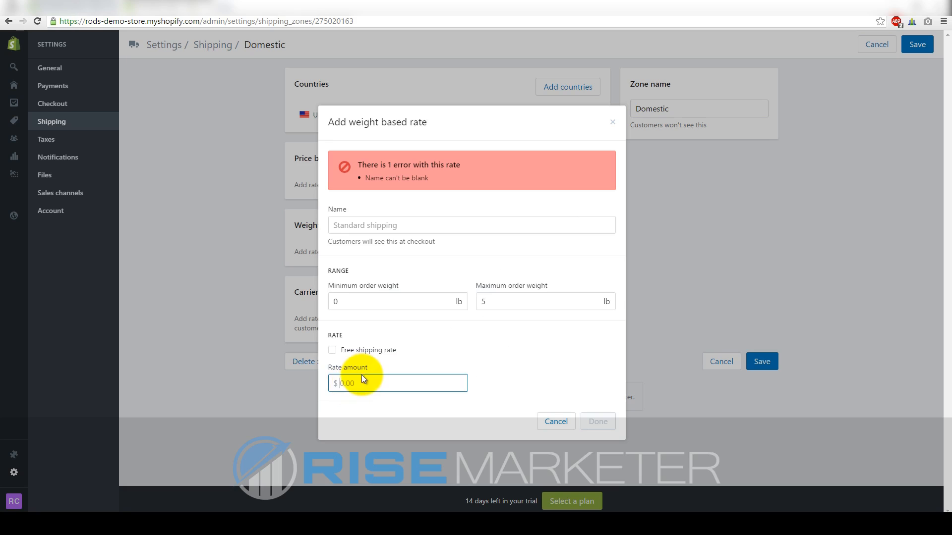
pyautogui.write('.99')
pyautogui.moveTo(375, 386); pyautogui.dragTo(341, 383)
pyautogui.write('14.99')
# Name the draft rate Standard Shipping and toggle Free shipping on and off
pyautogui.click(394, 228)
pyautogui.write('Standard Shipping')
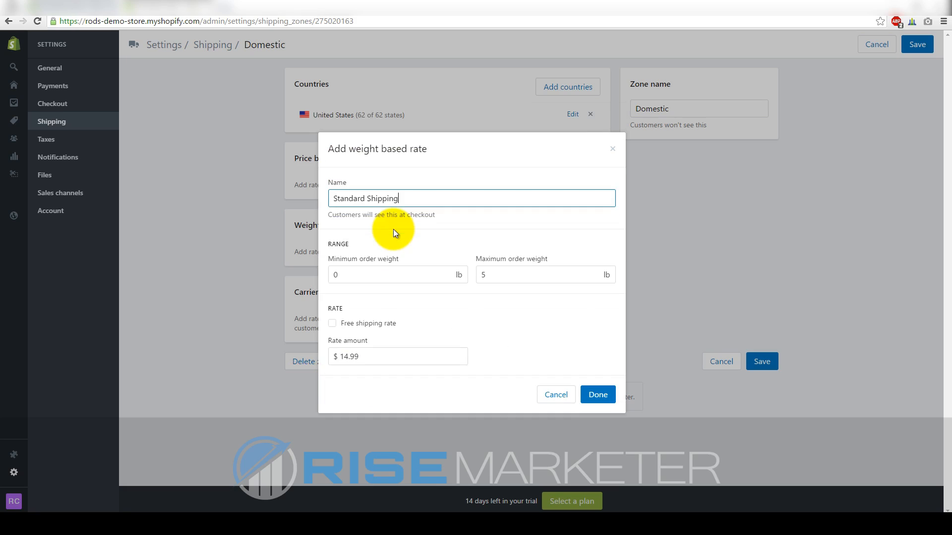
pyautogui.click(388, 354)
pyautogui.moveTo(388, 353); pyautogui.dragTo(297, 353)
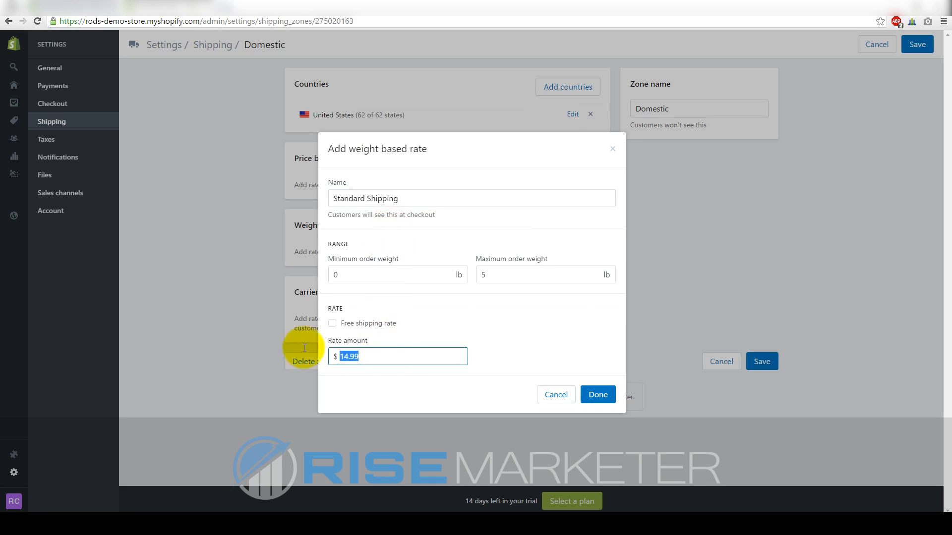
pyautogui.click(376, 324)
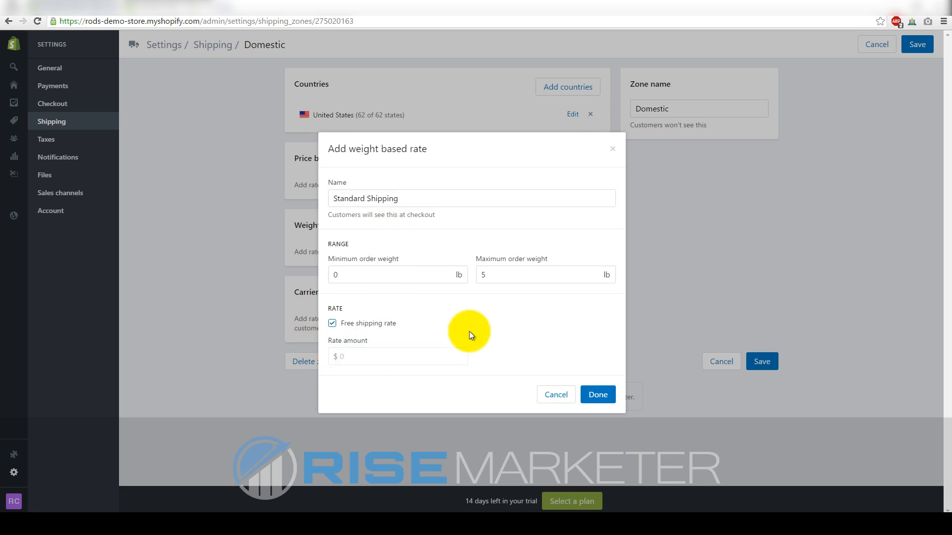
pyautogui.click(332, 323)
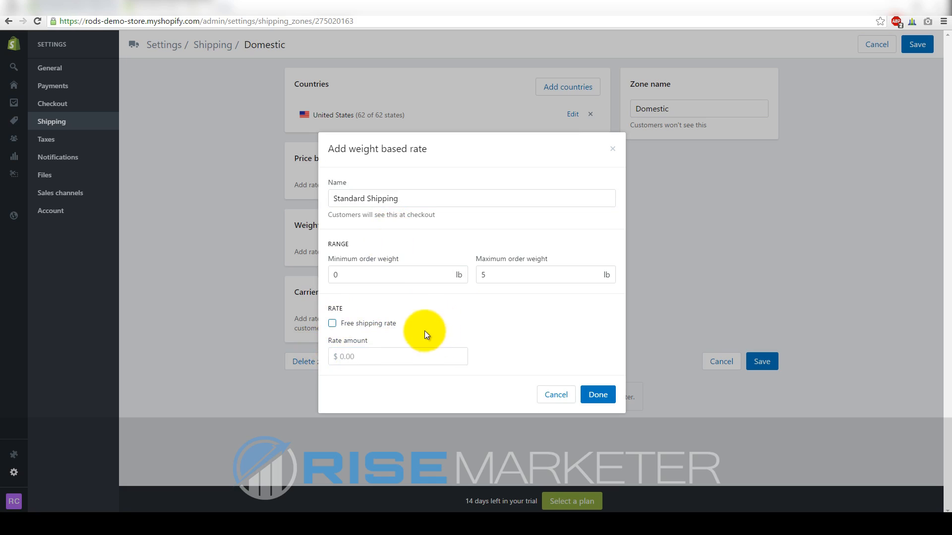
# Enter a rate amount of 9, toggle Free shipping again, and discard the draft rate
pyautogui.click(392, 362)
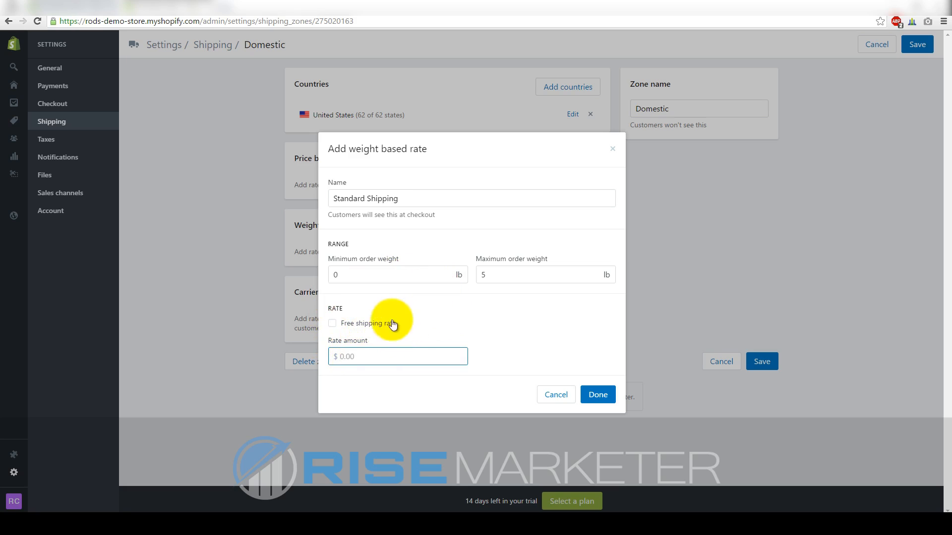
pyautogui.write('9.99')
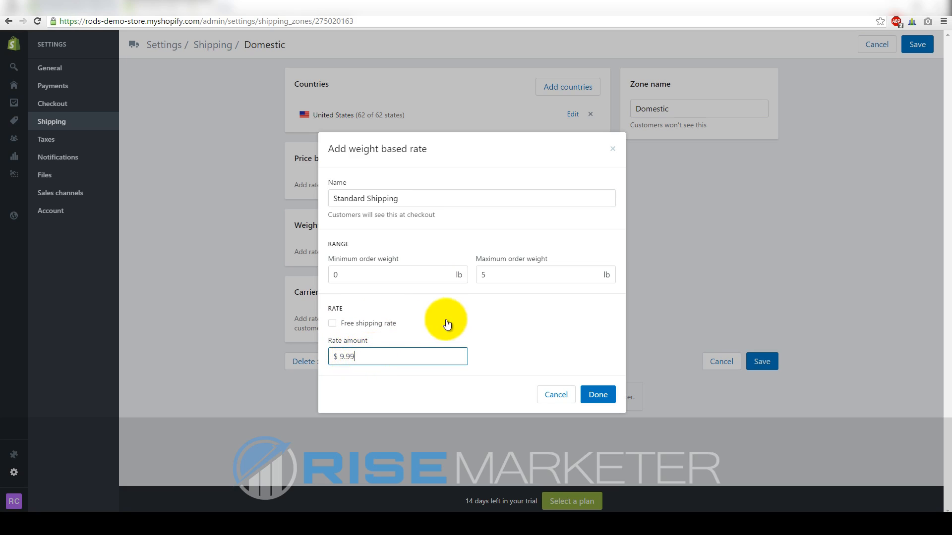
pyautogui.click(493, 275)
pyautogui.click(499, 311)
pyautogui.click(501, 317)
pyautogui.click(333, 326)
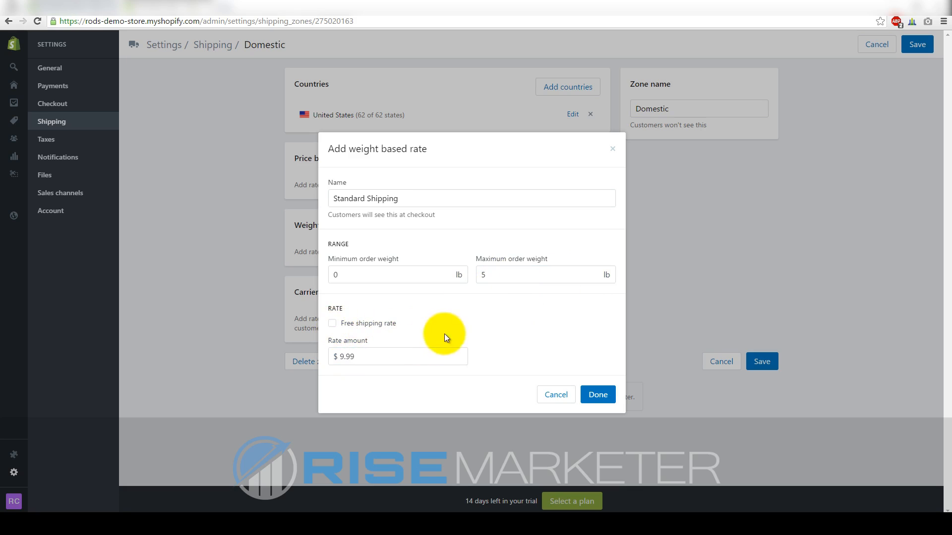
pyautogui.click(552, 396)
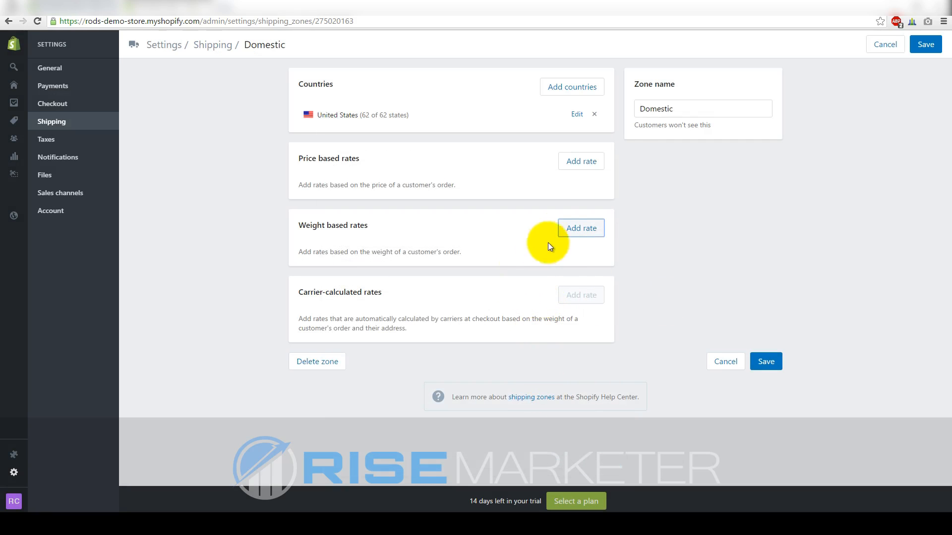
pyautogui.click(563, 229)
# Cancel the weight-based rate form twice, then reopen it with its 0–25 lb, $0.00 defaults
pyautogui.doubleClick(377, 276)
pyautogui.click(493, 311)
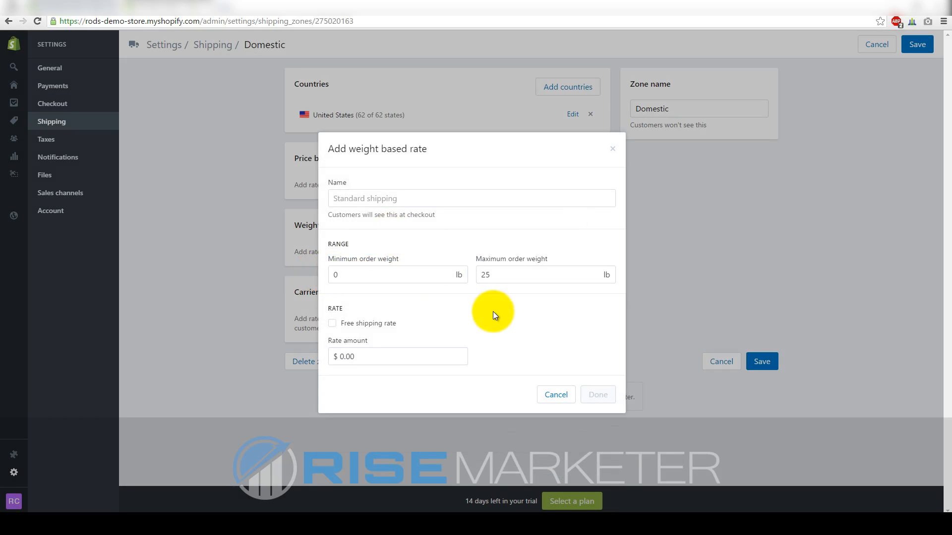
pyautogui.click(550, 395)
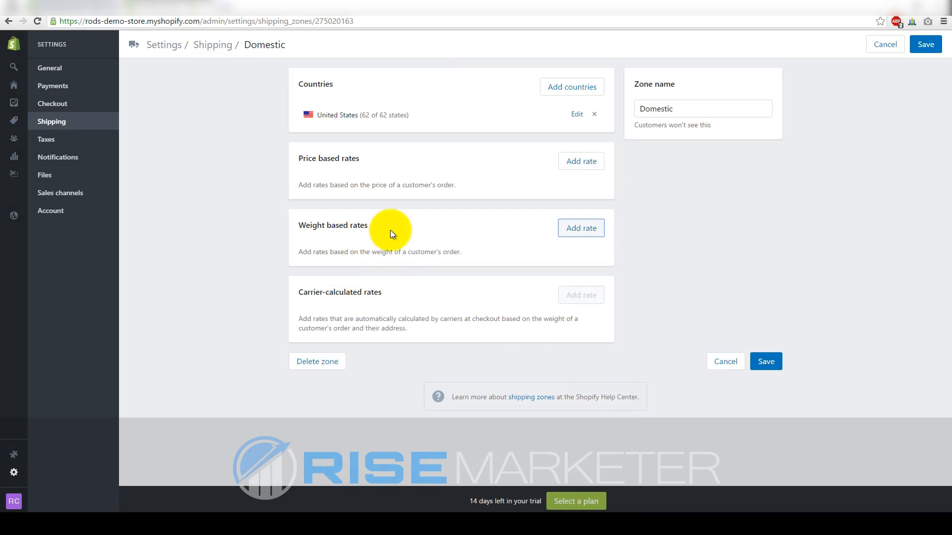
pyautogui.click(580, 227)
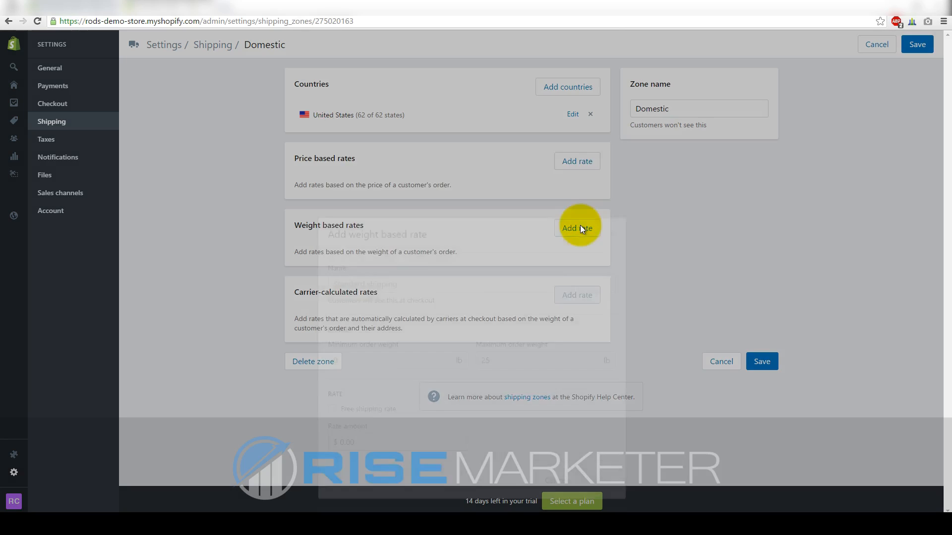
pyautogui.click(331, 274)
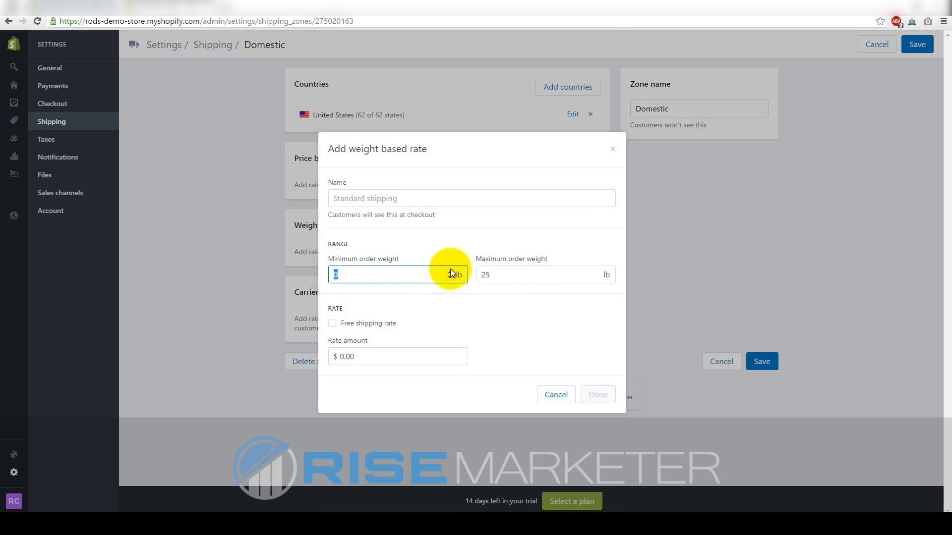
pyautogui.click(466, 288)
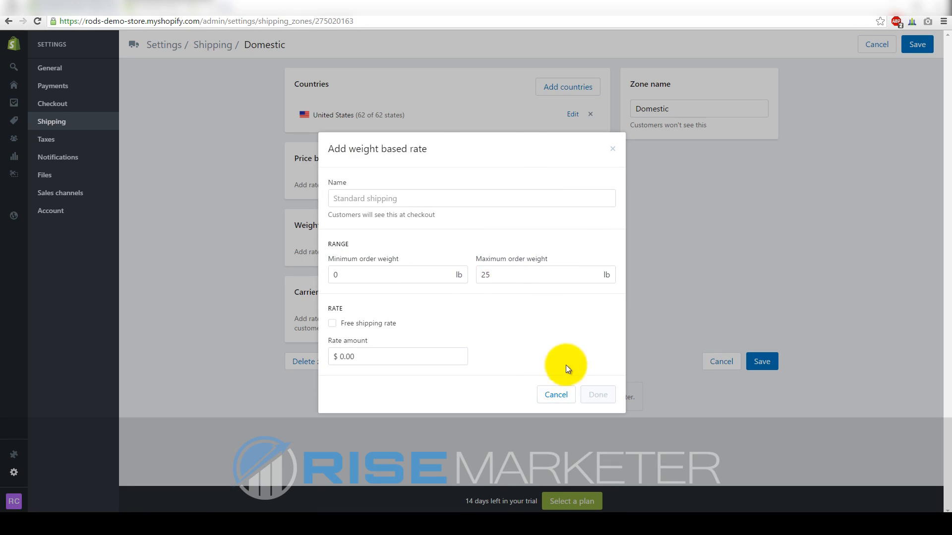
pyautogui.click(556, 394)
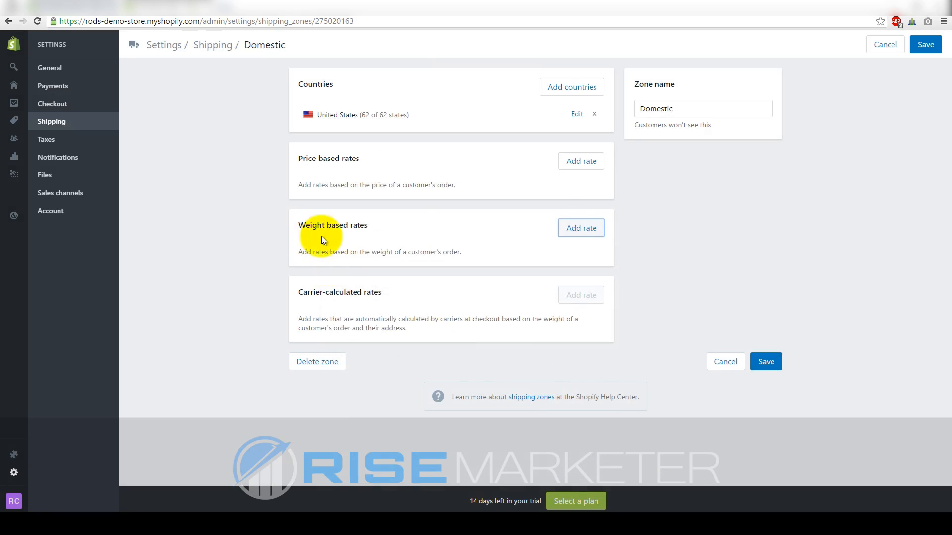
pyautogui.click(569, 226)
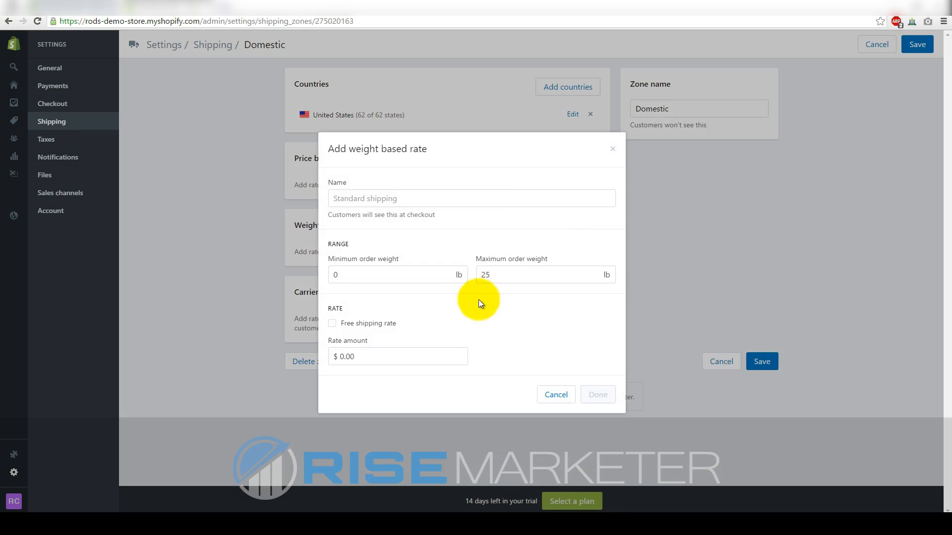
# Set the rate's weight range to 5 lb minimum and 1000 lb maximum
pyautogui.click(427, 275)
pyautogui.doubleClick(334, 275)
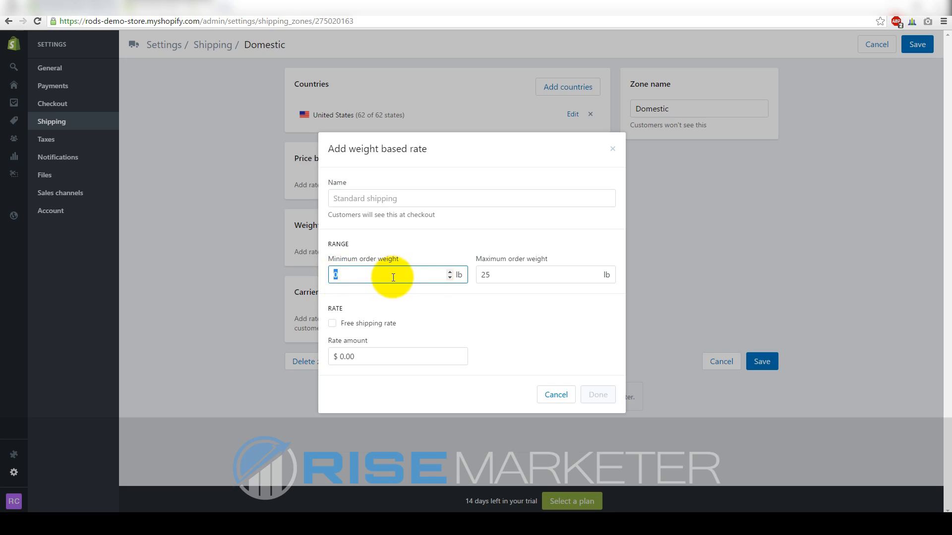
pyautogui.write('5')
pyautogui.press('Return')
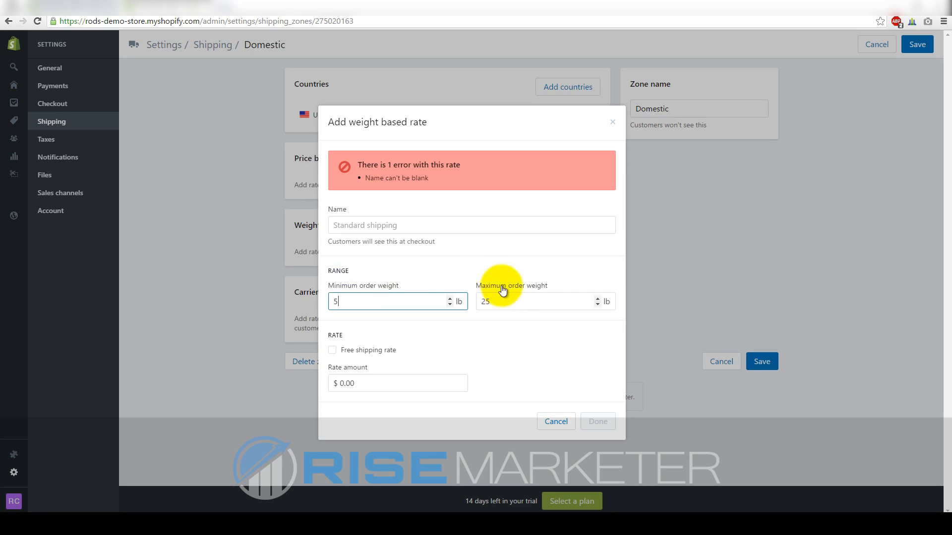
pyautogui.doubleClick(504, 300)
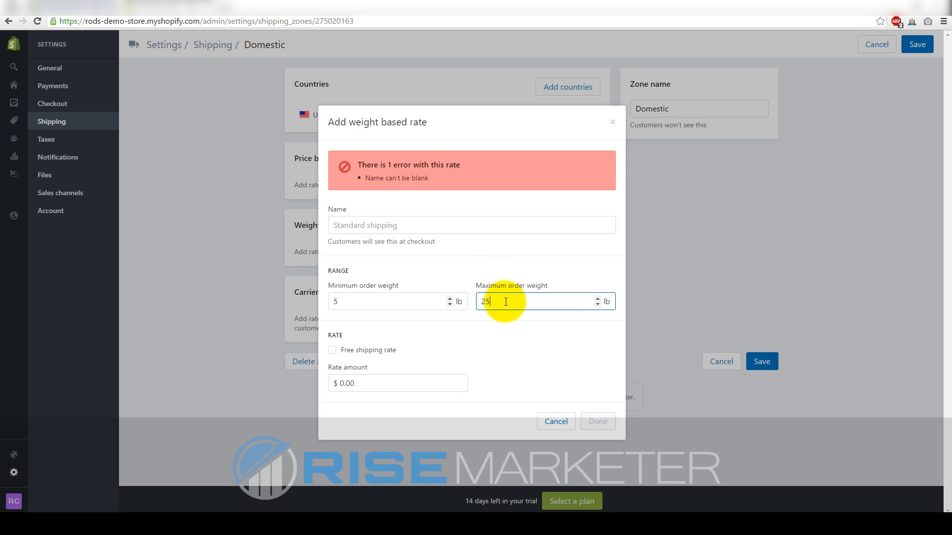
pyautogui.doubleClick(393, 303)
pyautogui.doubleClick(505, 300)
pyautogui.write('1000')
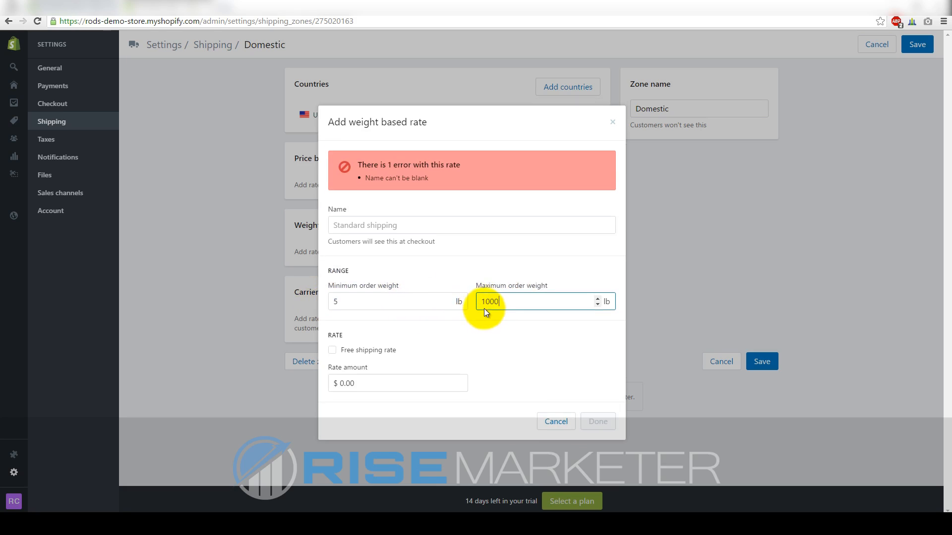
# Name the rate 'Standard Shipping' with a $15.00 price and confirm it
pyautogui.click(404, 224)
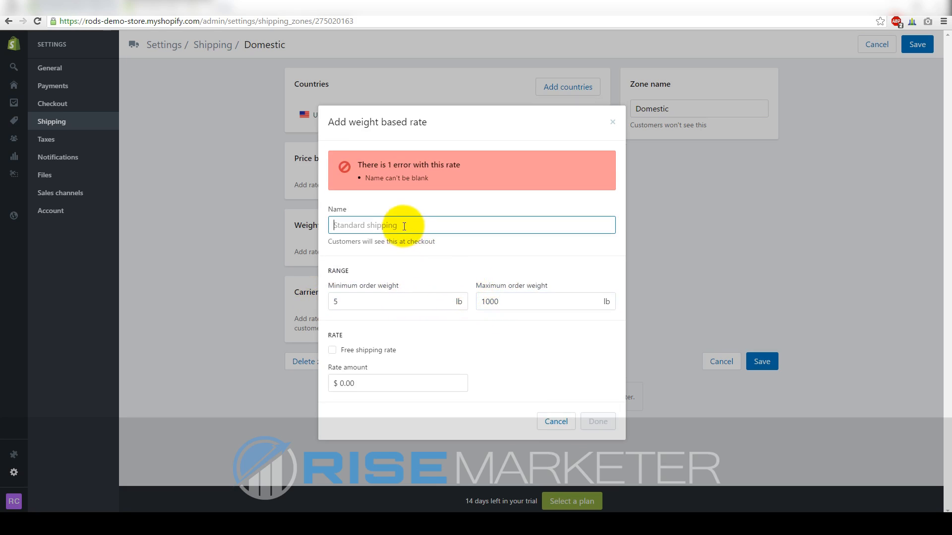
pyautogui.write('Standard Shipping')
pyautogui.doubleClick(374, 353)
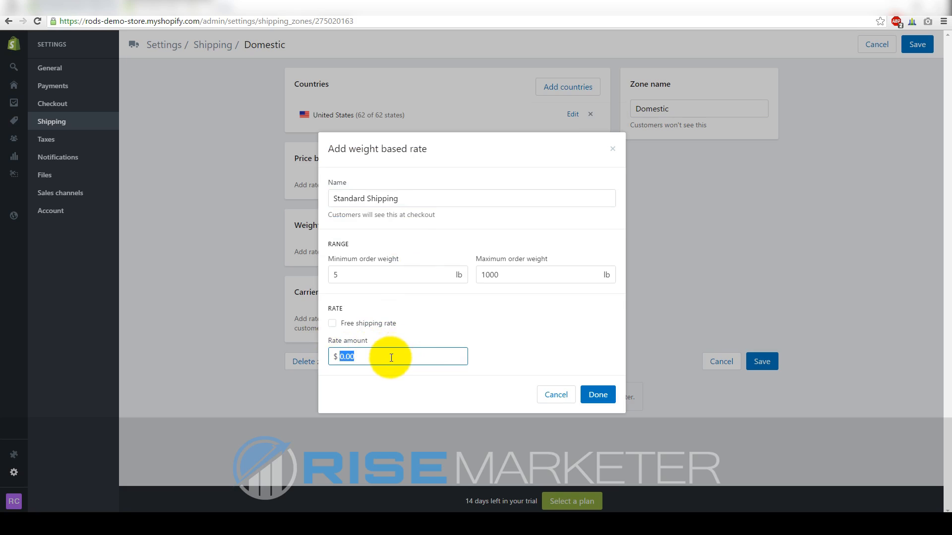
pyautogui.write('15.00')
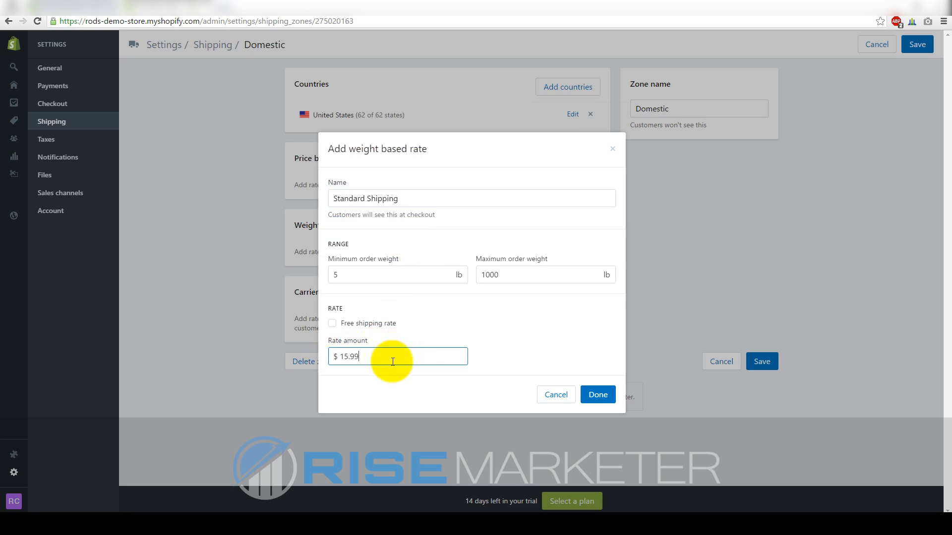
pyautogui.press('BackSpace')
pyautogui.press('BackSpace')
pyautogui.write('00')
pyautogui.moveTo(378, 356); pyautogui.dragTo(342, 355)
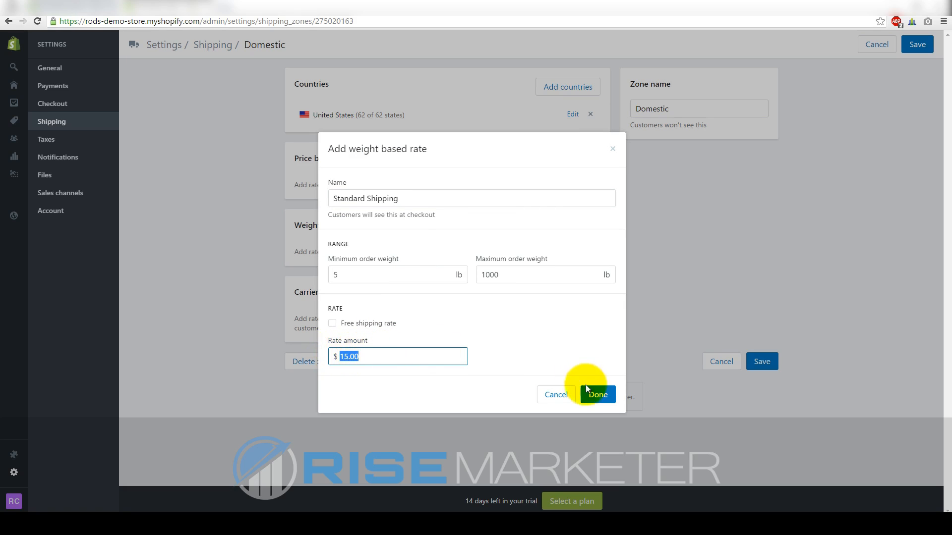
pyautogui.click(598, 395)
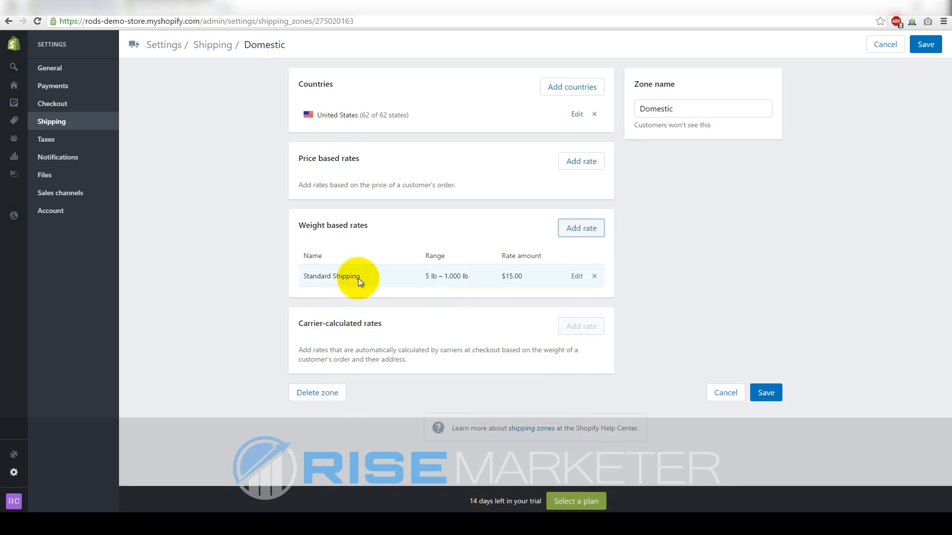
# Highlight the 5 lb – 1,000 lb range, then head to Taxes, triggering the unsaved-changes warning
pyautogui.click(663, 293)
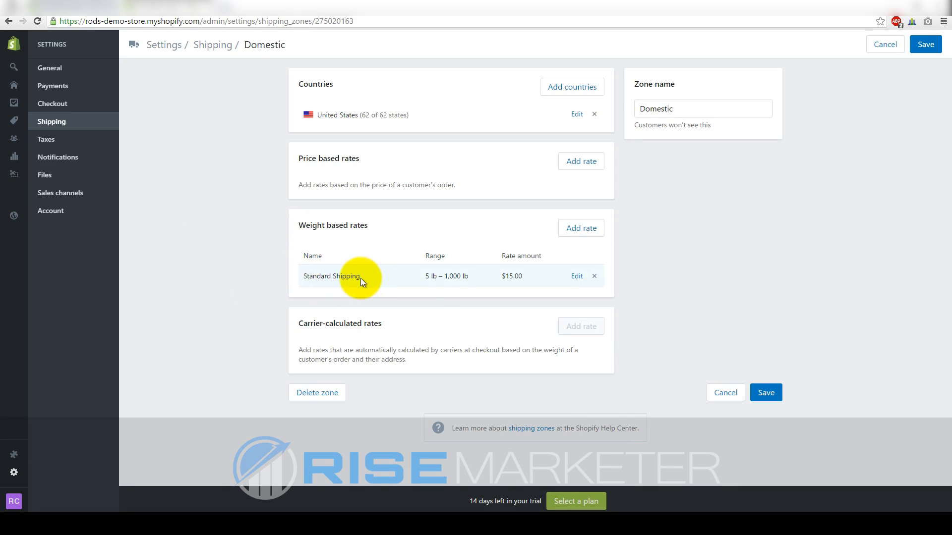
pyautogui.tripleClick(443, 279)
pyautogui.click(215, 264)
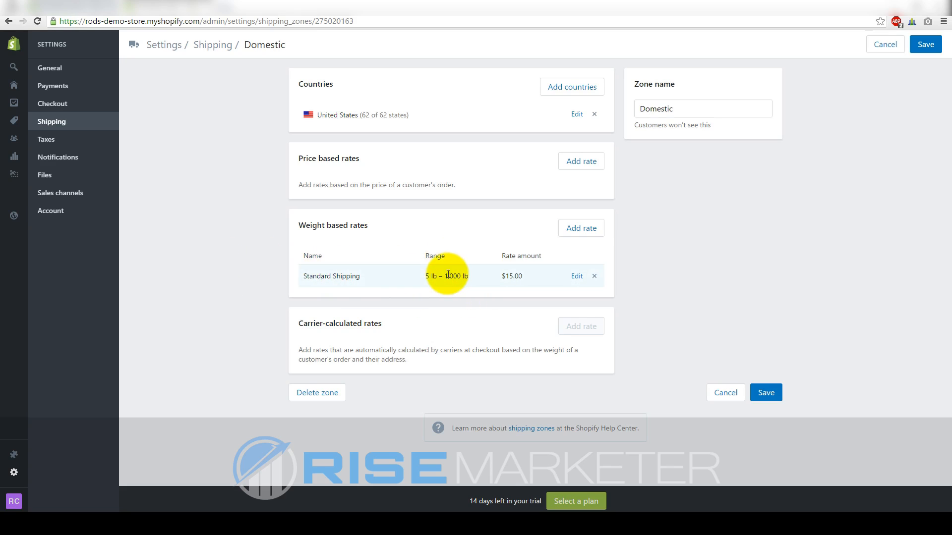
pyautogui.click(73, 143)
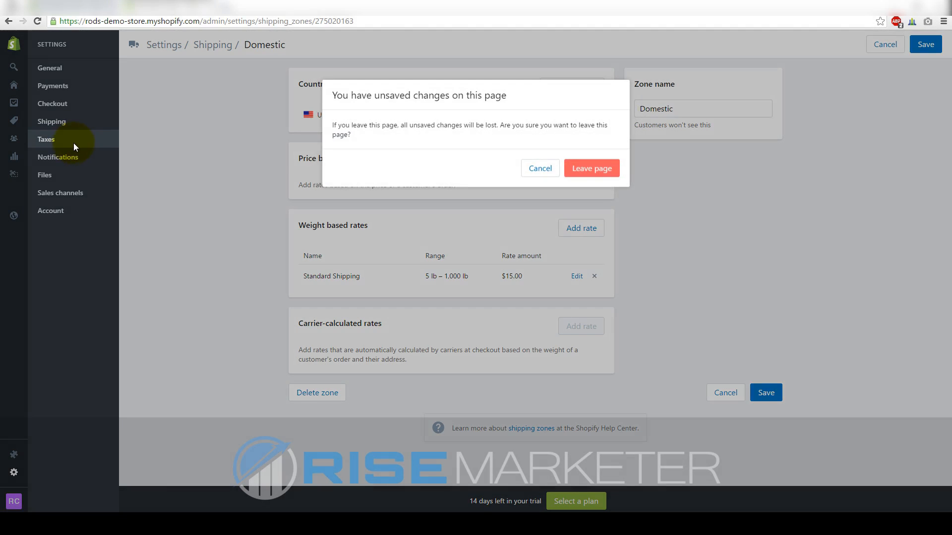
# Leave the Domestic zone without saving and browse the Notifications email templates
pyautogui.click(578, 180)
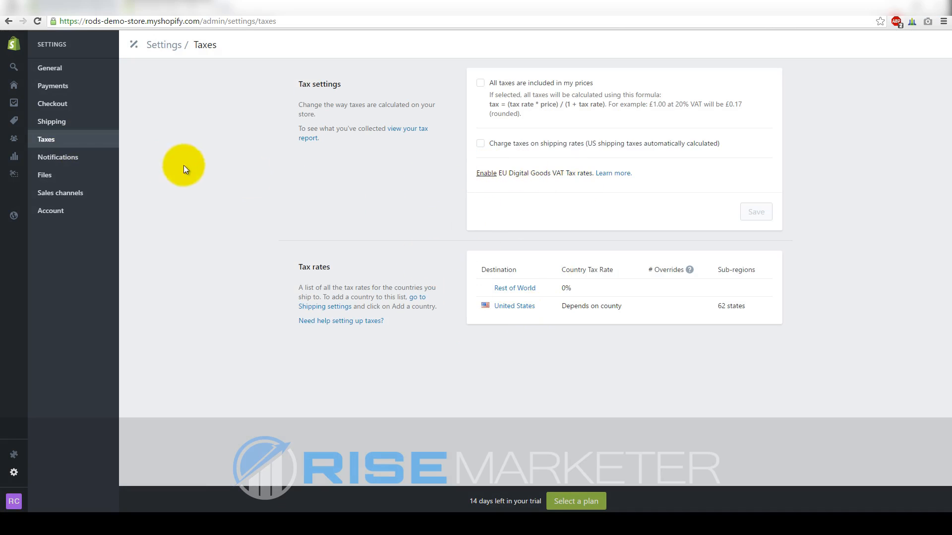
pyautogui.click(58, 163)
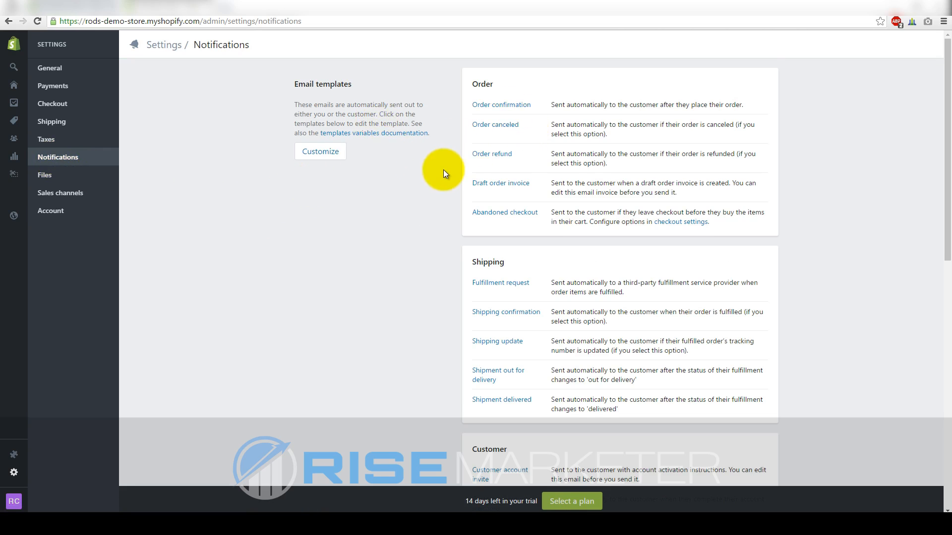
pyautogui.scroll(-7, 443, 171)
pyautogui.scroll(5, 490, 304)
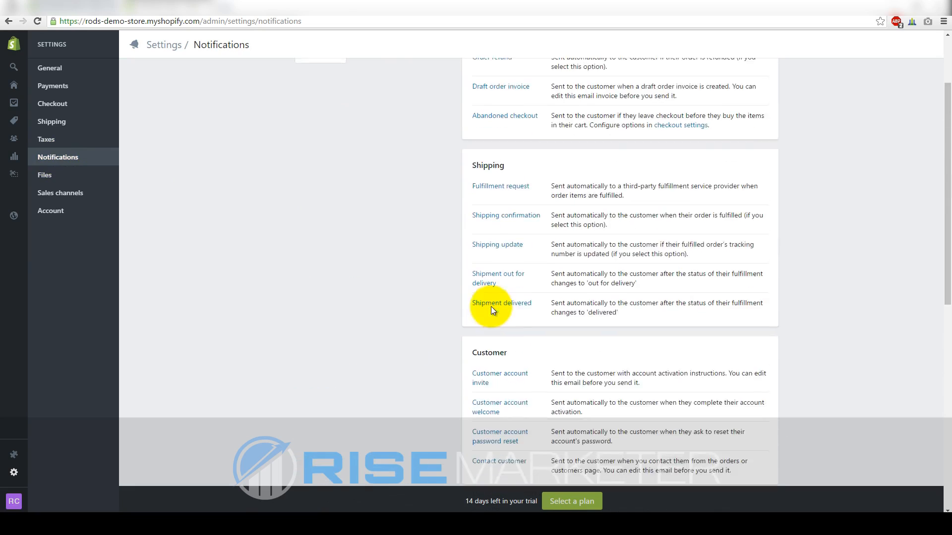
pyautogui.scroll(2, 491, 306)
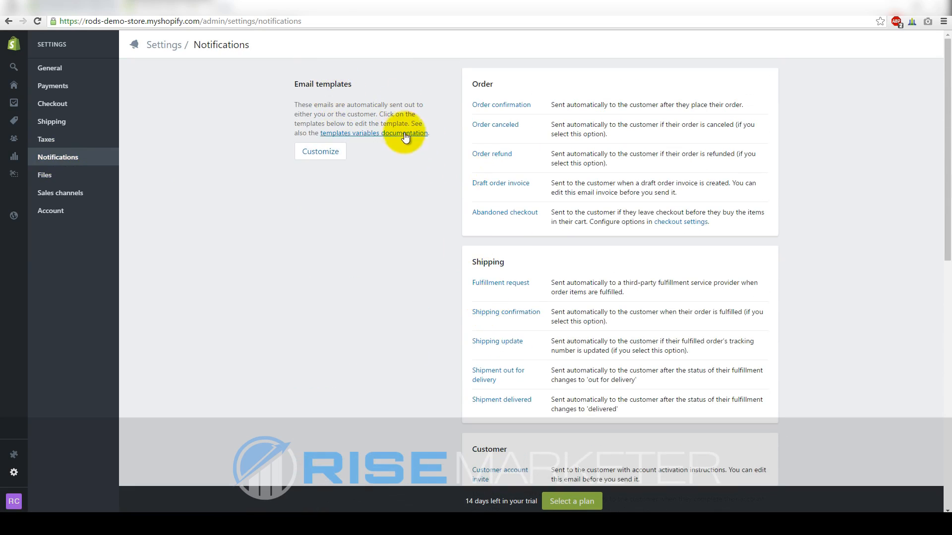
pyautogui.scroll(-7, 396, 206)
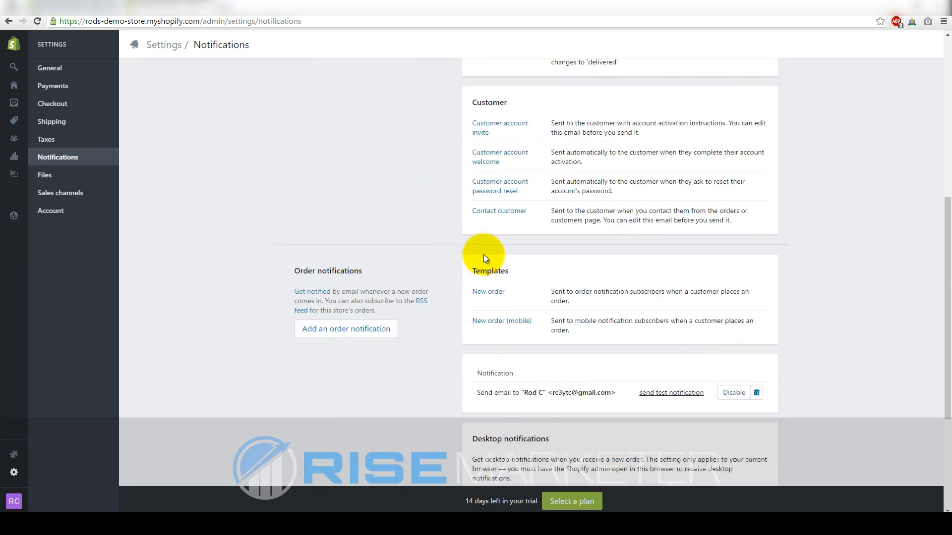
pyautogui.scroll(7, 485, 257)
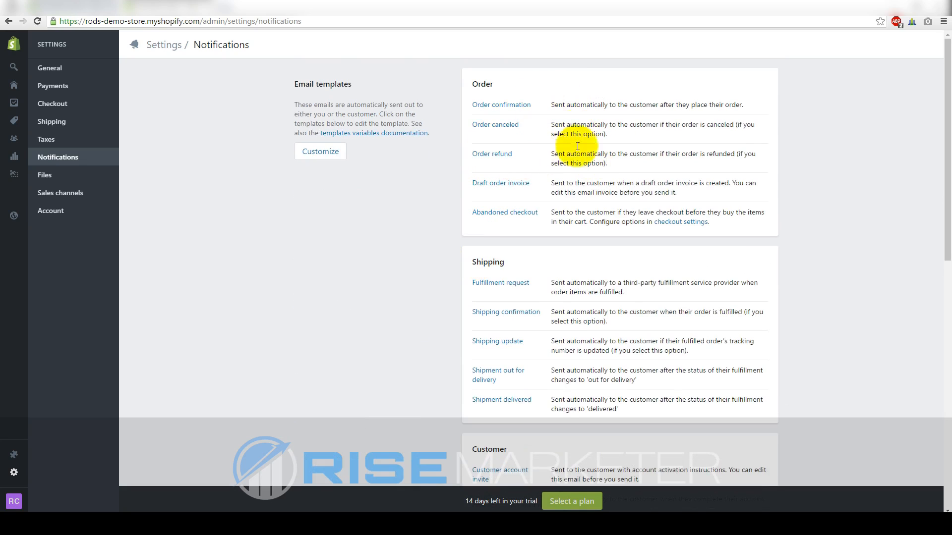
# Glance over the Account settings page on the way back to Online Store Themes
pyautogui.click(65, 208)
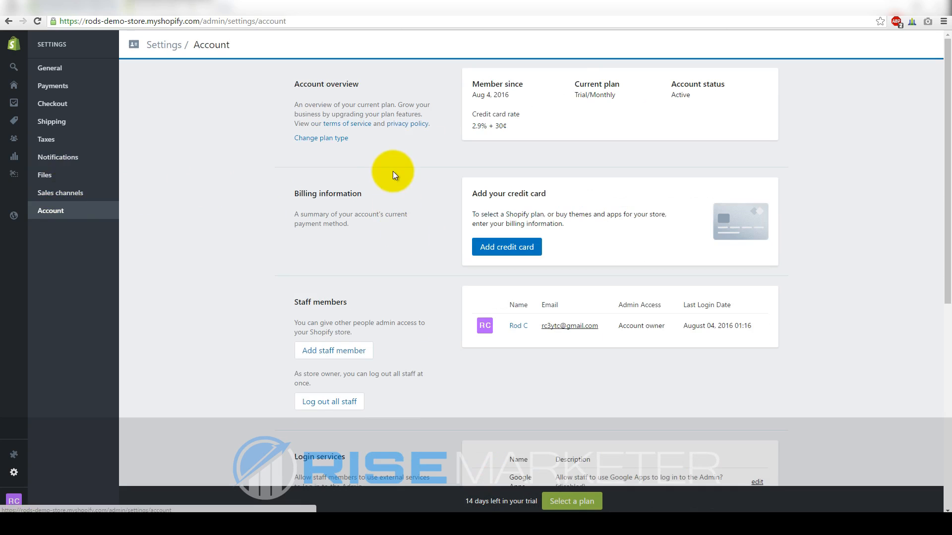
pyautogui.scroll(-4, 381, 185)
pyautogui.scroll(4, 382, 187)
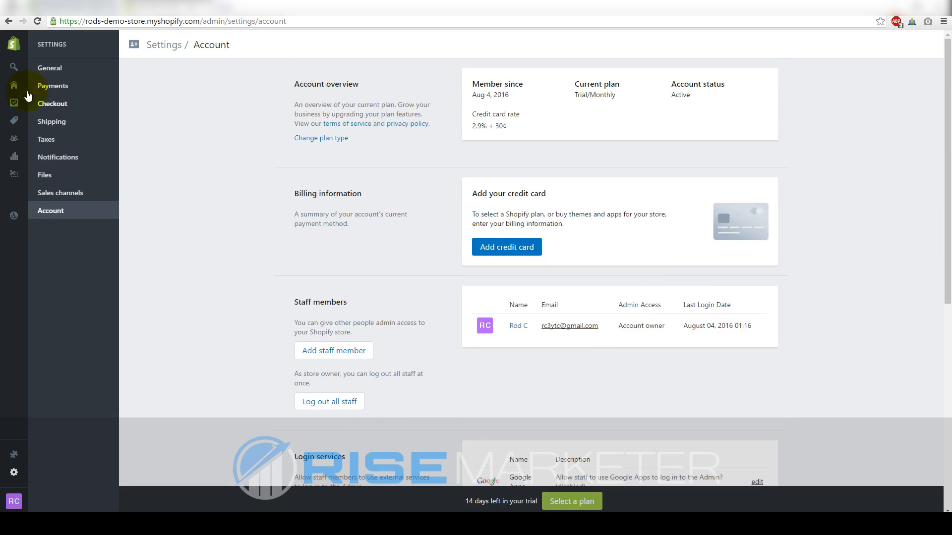
pyautogui.moveTo(13, 240)
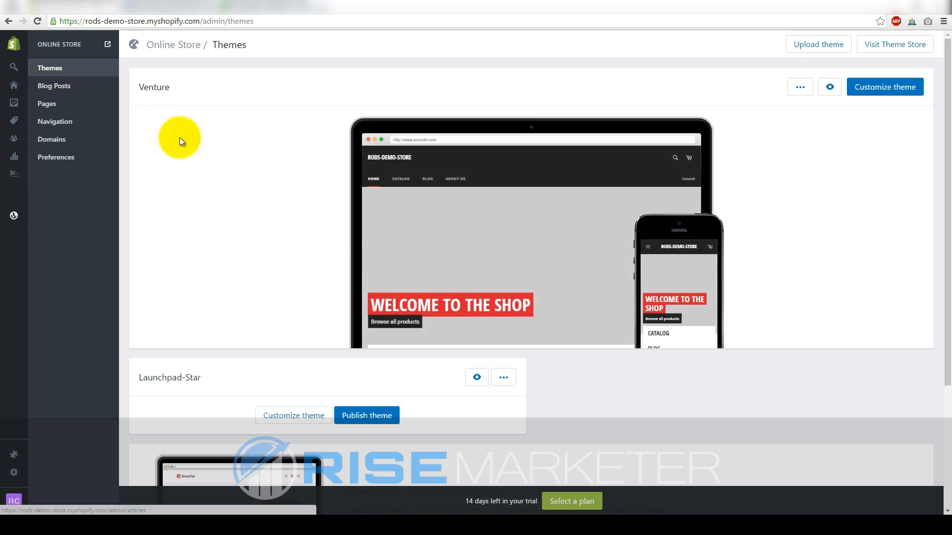
# Launch the theme editor for the Venture theme
pyautogui.moveTo(457, 266)
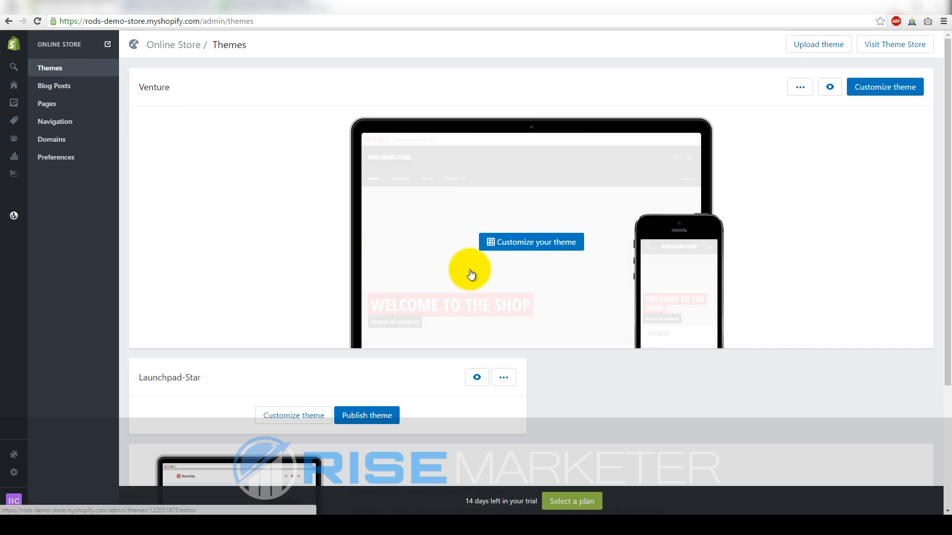
pyautogui.click(529, 242)
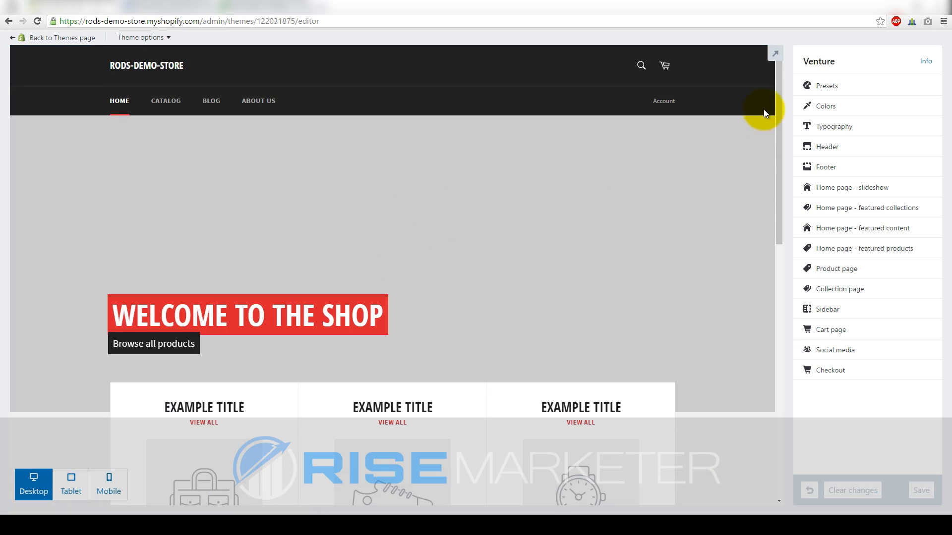
pyautogui.moveTo(777, 94); pyautogui.dragTo(760, 74)
# Look through the Colors and Typography settings, returning to the sections list each time
pyautogui.click(823, 106)
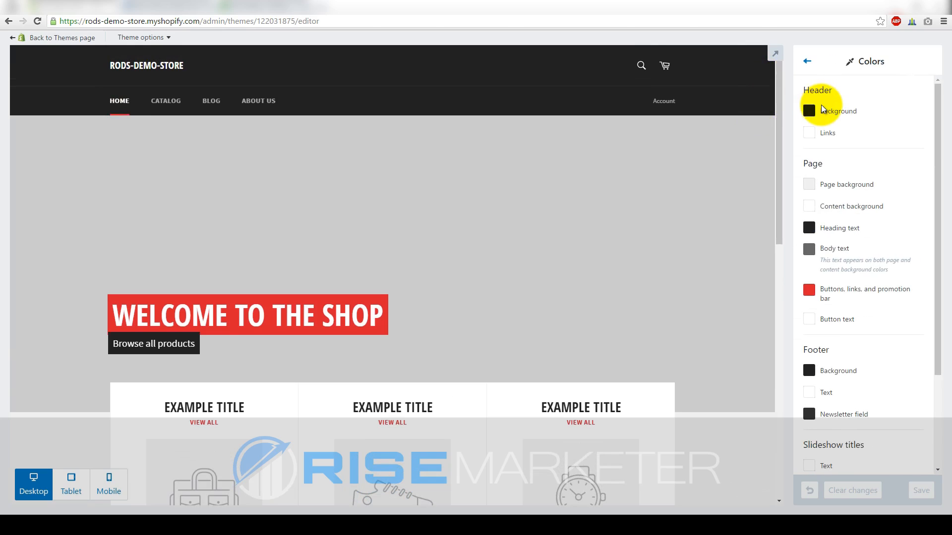
pyautogui.moveTo(935, 114)
pyautogui.mouseDown()
pyautogui.moveTo(936, 298)
pyautogui.moveTo(941, 105)
pyautogui.mouseUp()
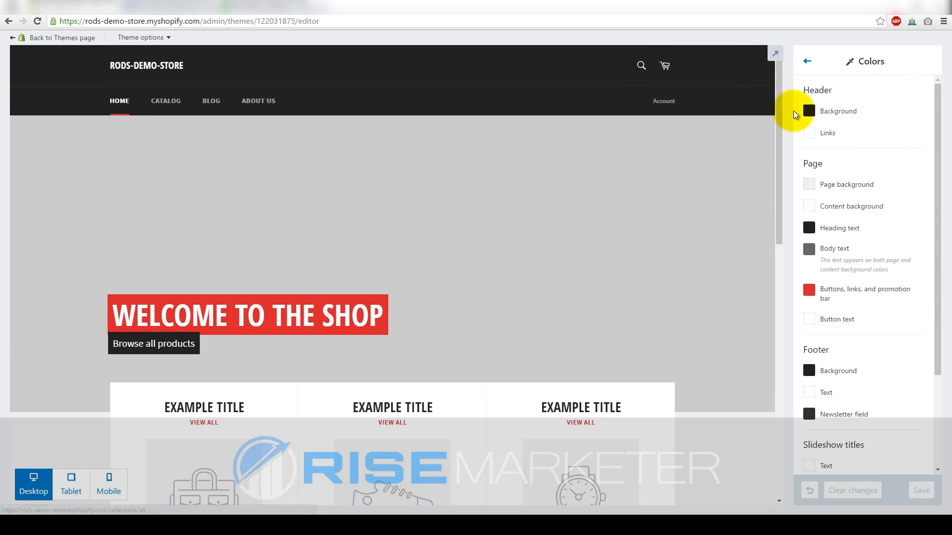
pyautogui.click(807, 61)
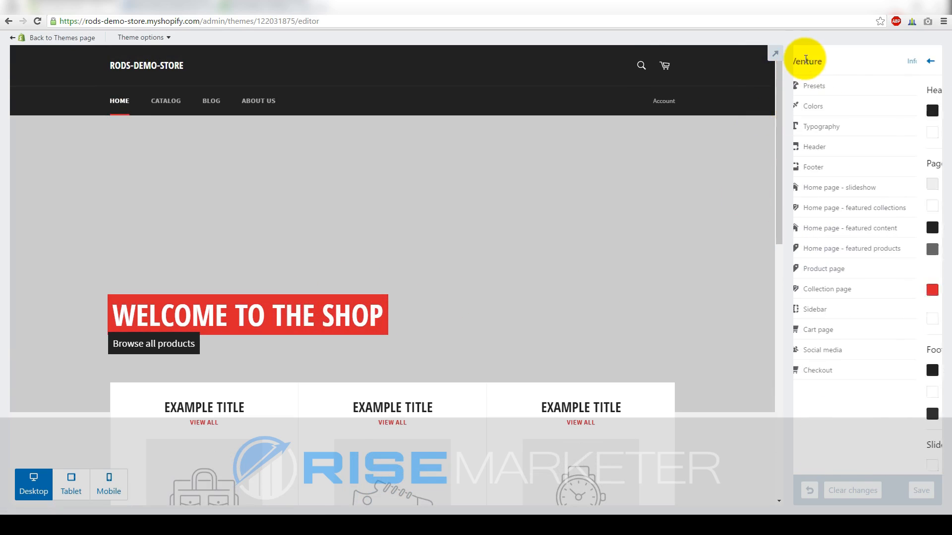
pyautogui.click(835, 128)
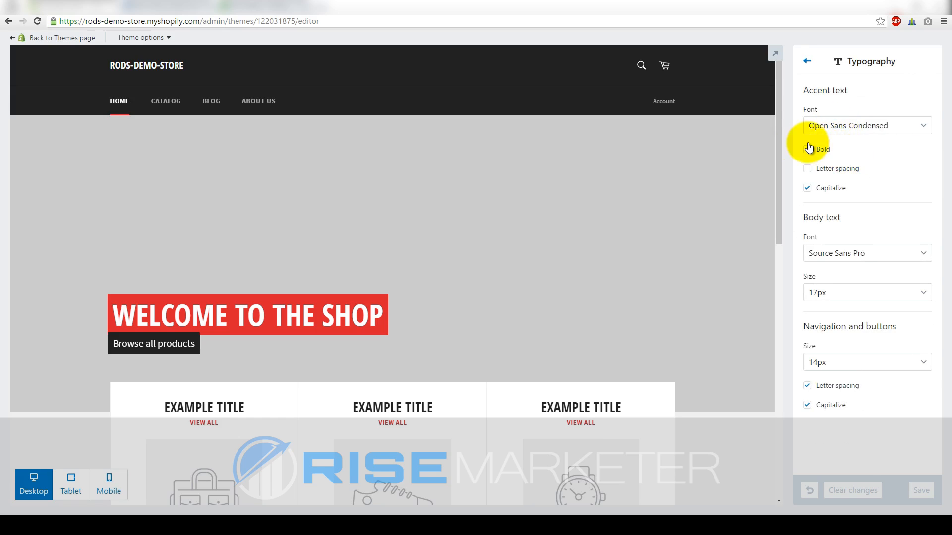
pyautogui.scroll(-1, 277, 250)
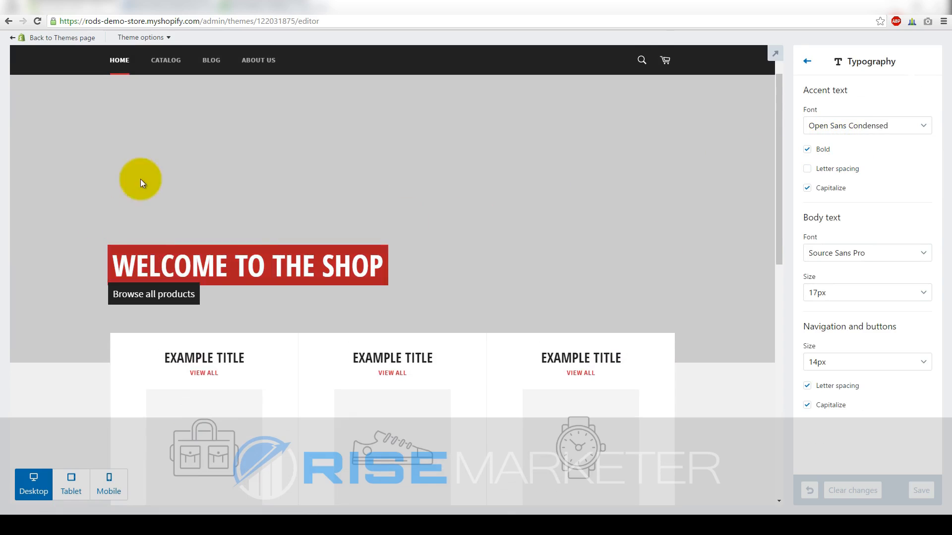
pyautogui.click(811, 69)
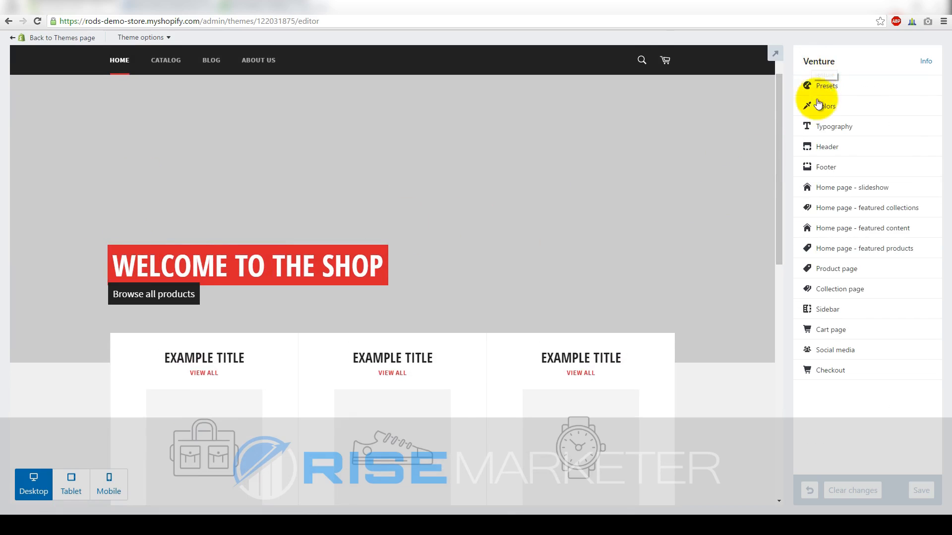
pyautogui.scroll(-5, 180, 264)
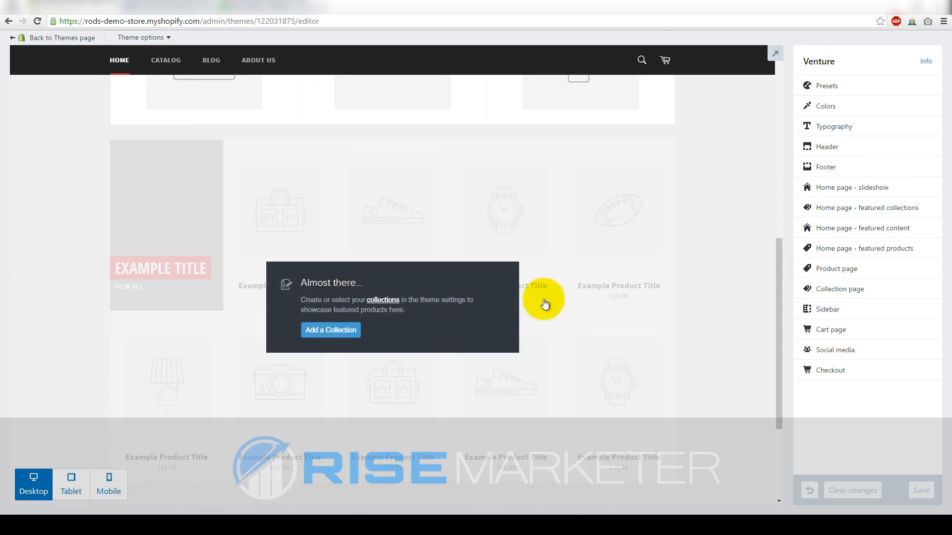
pyautogui.scroll(10, 435, 298)
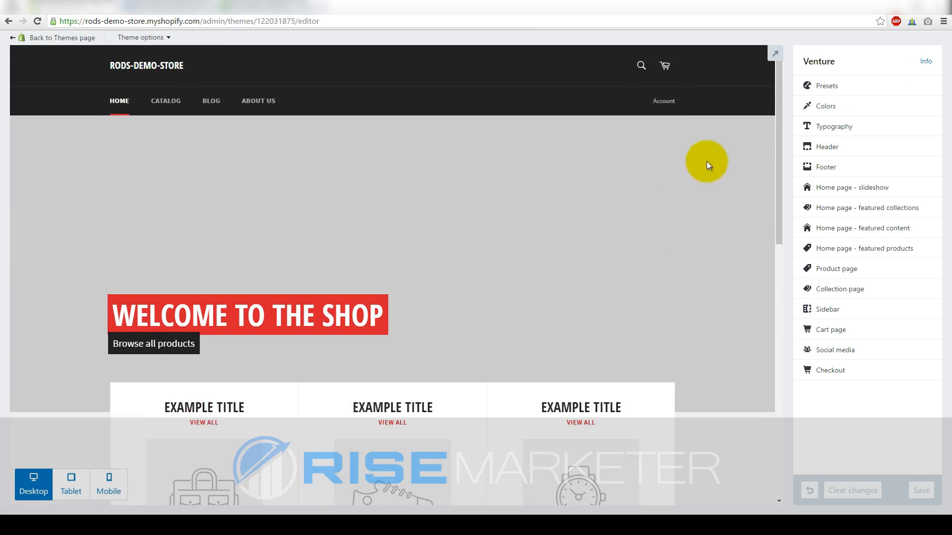
# Inspect the Header's Logo and Favicon options, noting the 450 x 200px .png logo size
pyautogui.click(827, 147)
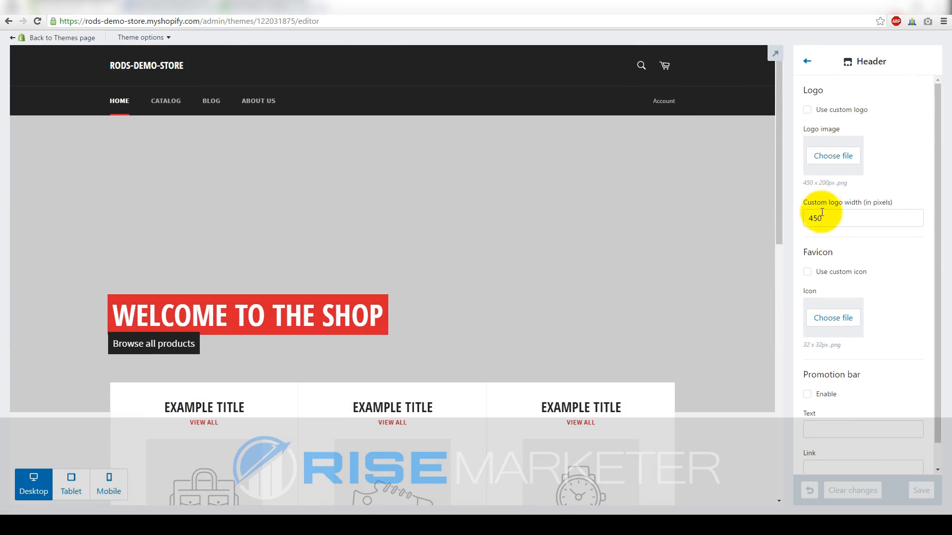
pyautogui.scroll(-1, 903, 132)
pyautogui.scroll(1, 907, 151)
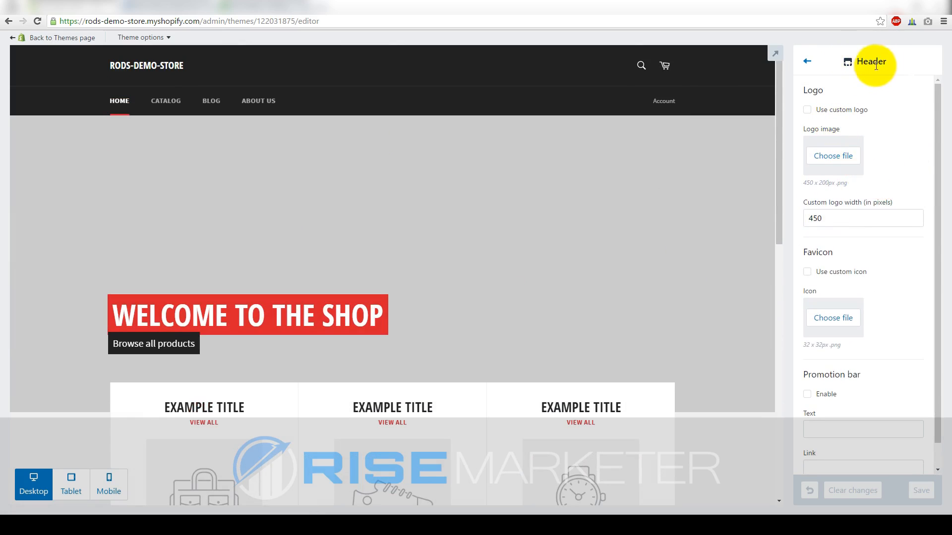
pyautogui.moveTo(832, 91); pyautogui.dragTo(800, 92)
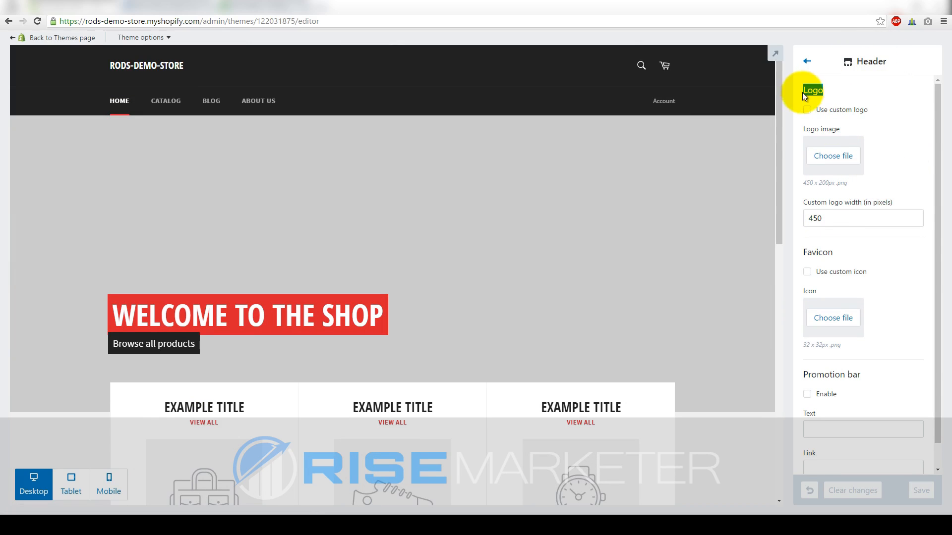
pyautogui.click(882, 144)
pyautogui.scroll(-1, 895, 153)
pyautogui.moveTo(837, 227); pyautogui.dragTo(806, 229)
pyautogui.click(845, 238)
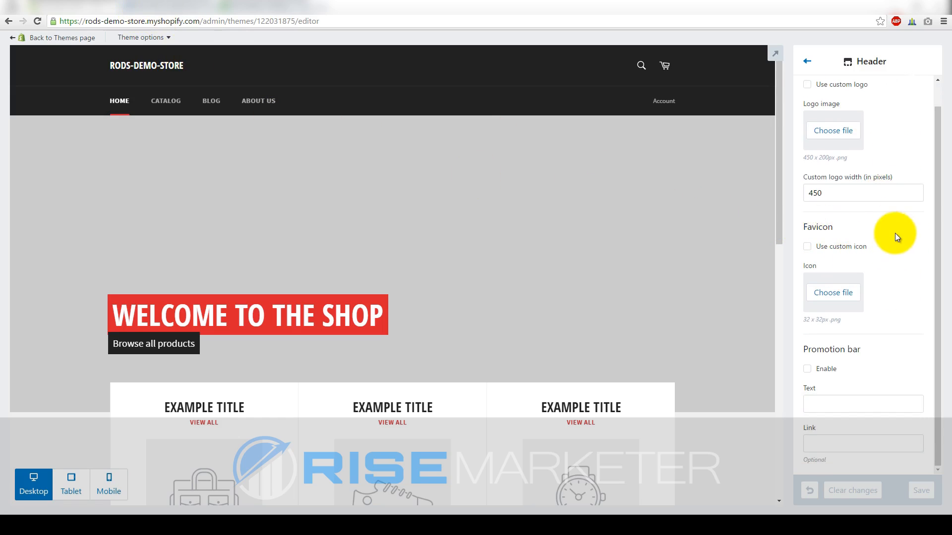
pyautogui.scroll(1, 894, 232)
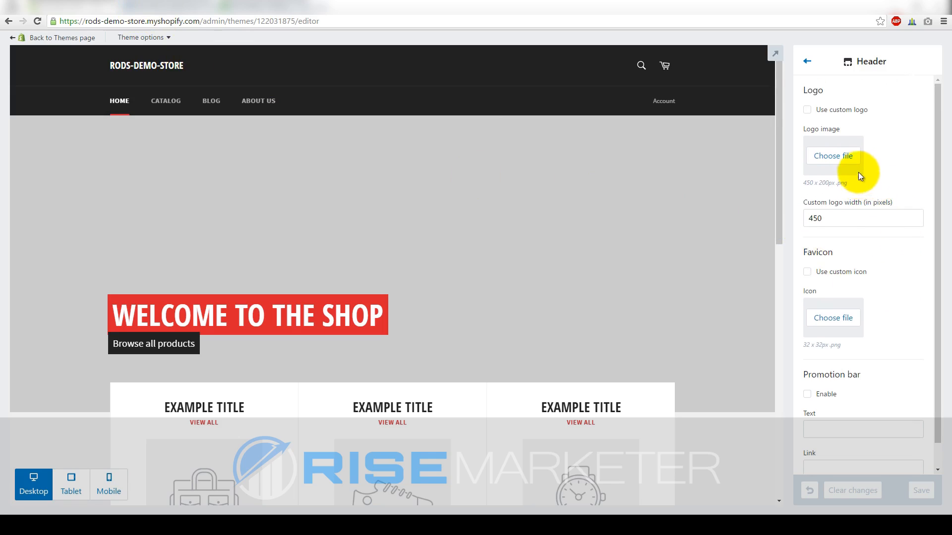
pyautogui.moveTo(856, 182); pyautogui.dragTo(802, 184)
pyautogui.click(882, 176)
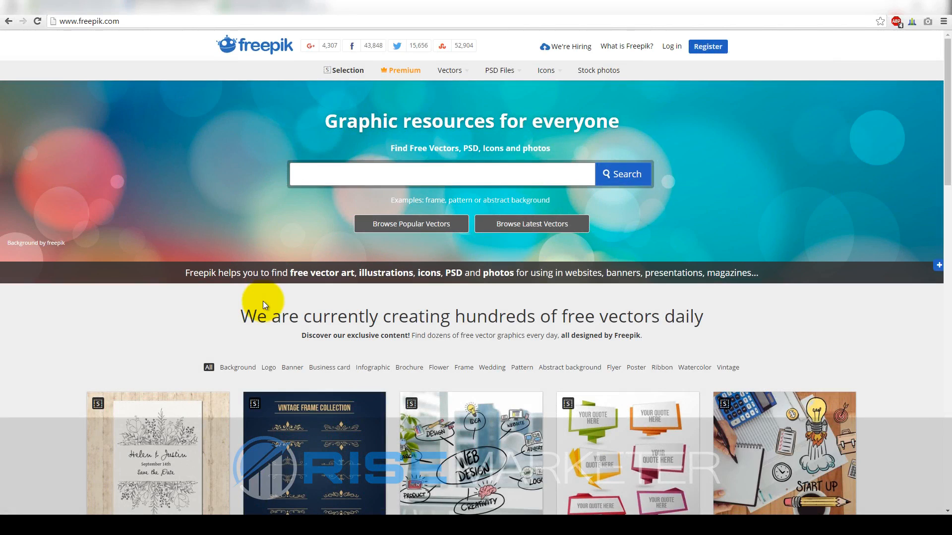
# Back on Freepik, search its graphics for 'fitness'
pyautogui.click(255, 7)
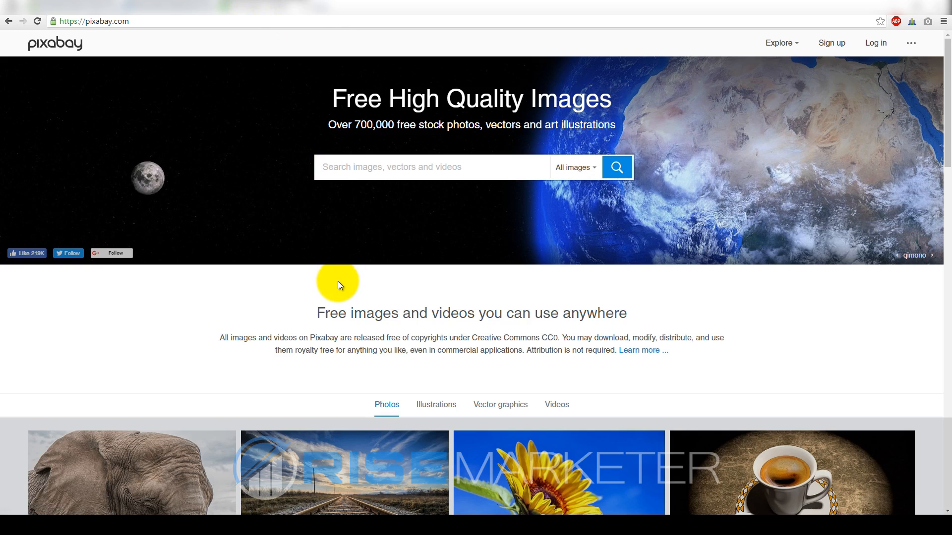
pyautogui.click(169, 7)
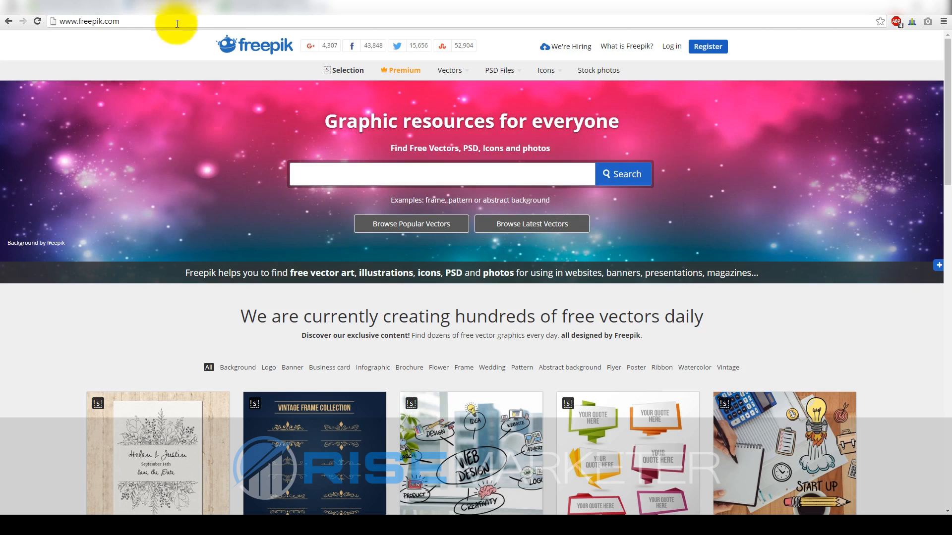
pyautogui.click(198, 115)
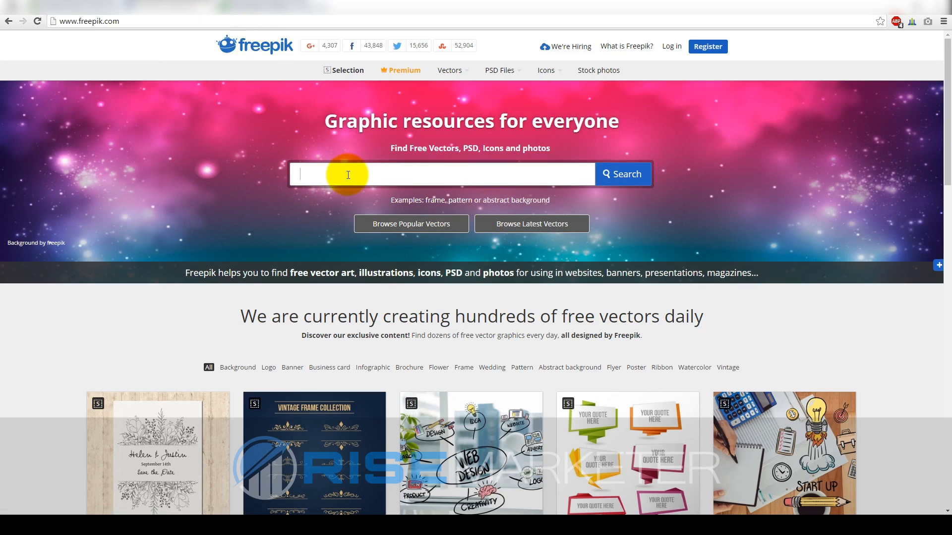
pyautogui.click(305, 179)
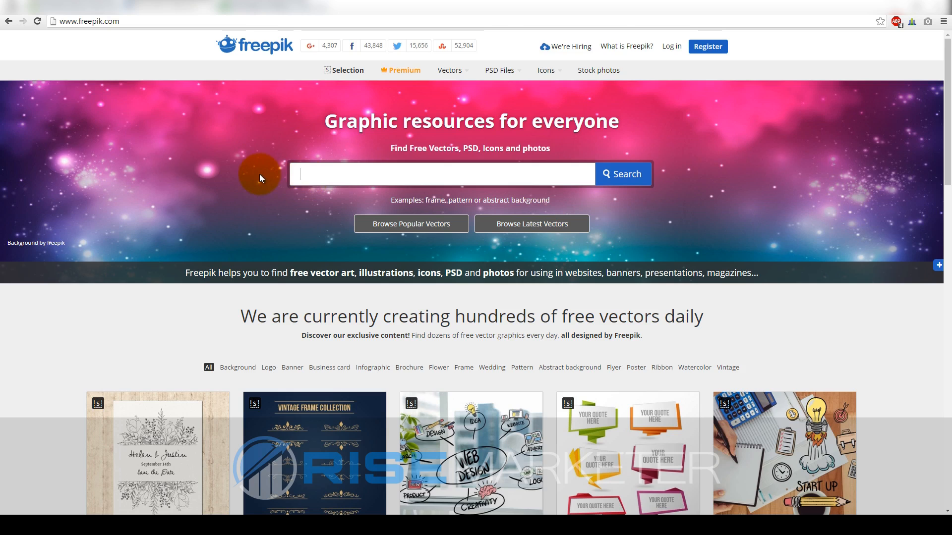
pyautogui.click(306, 182)
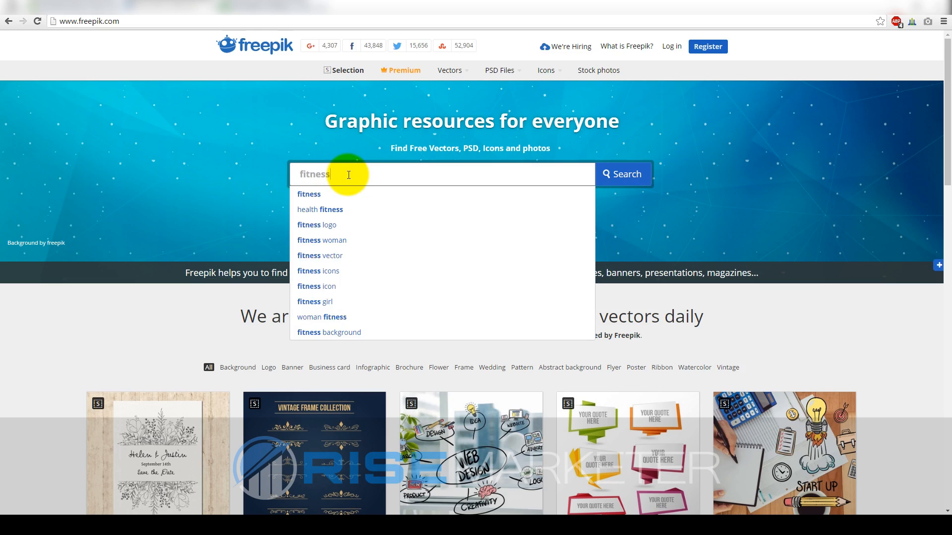
pyautogui.press('Return')
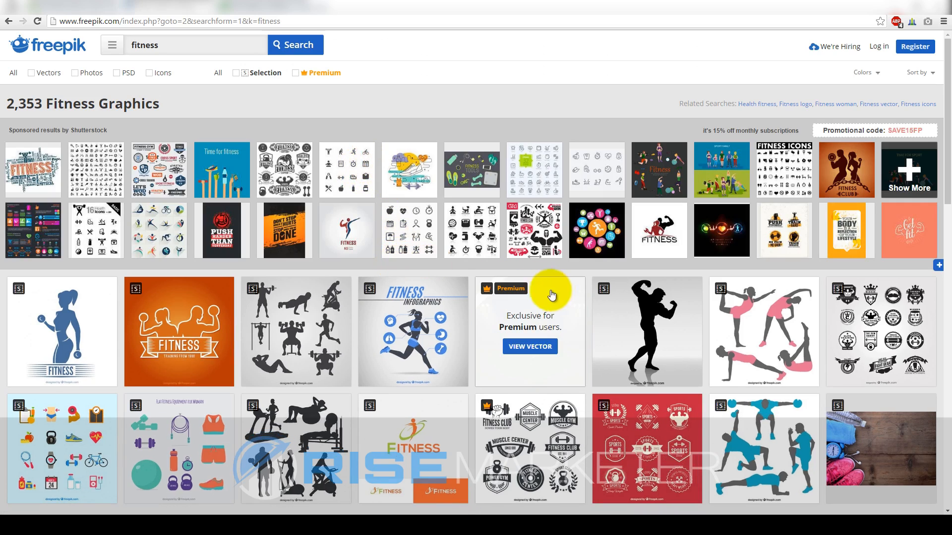
# Preview the 'Black and white gym badges' vector from the fitness results, then go back
pyautogui.scroll(-1, 704, 310)
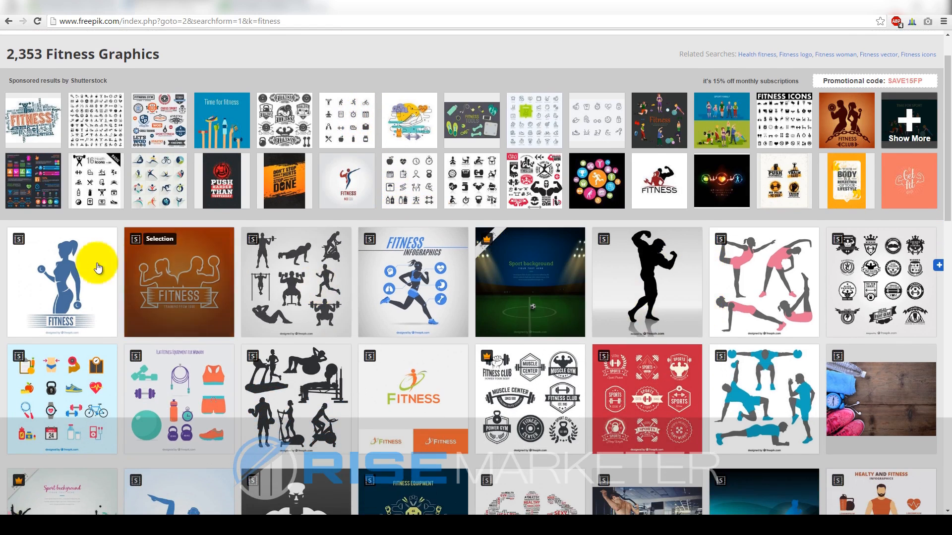
pyautogui.scroll(-3, 75, 285)
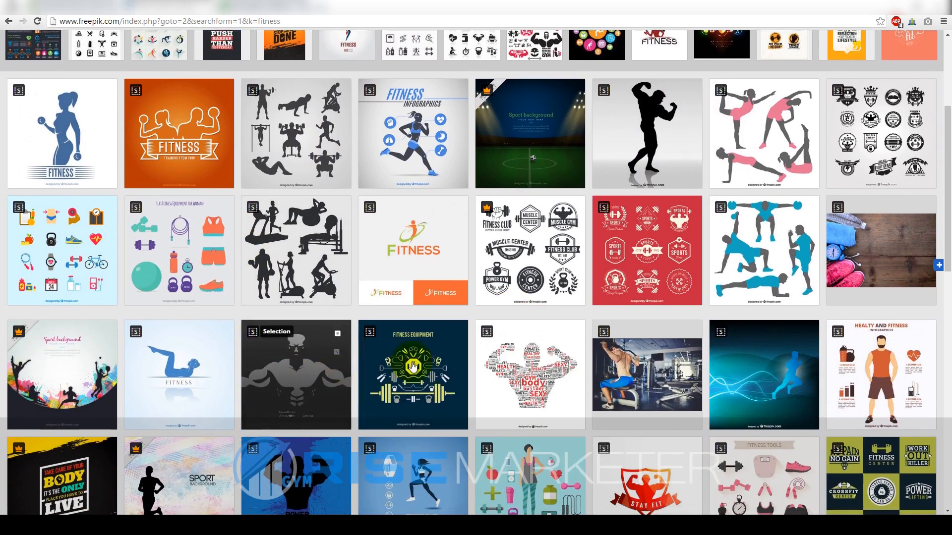
pyautogui.scroll(4, 486, 369)
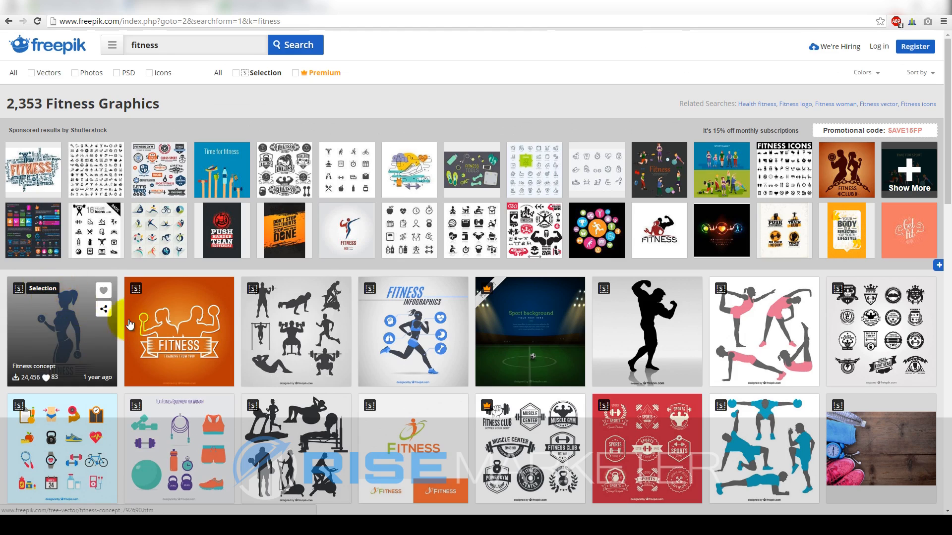
pyautogui.scroll(-2, 266, 309)
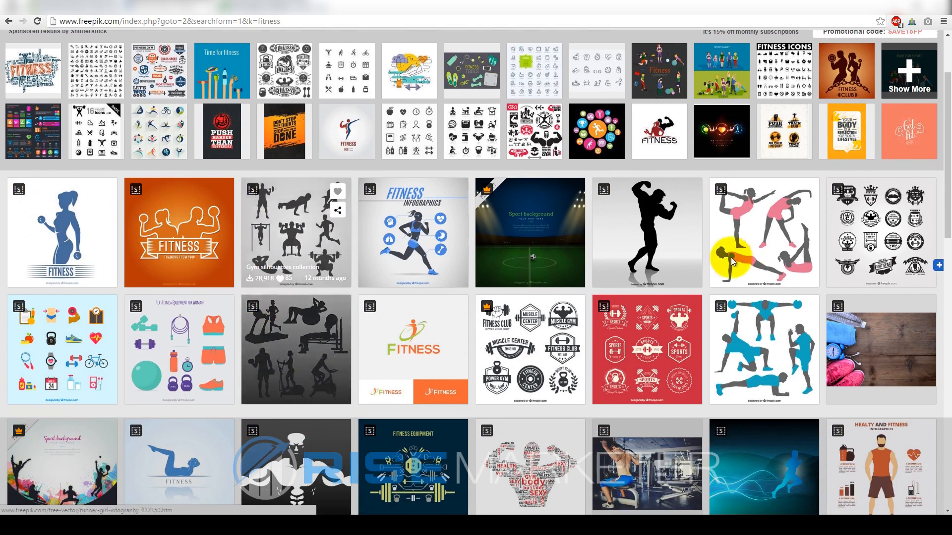
pyautogui.click(874, 225)
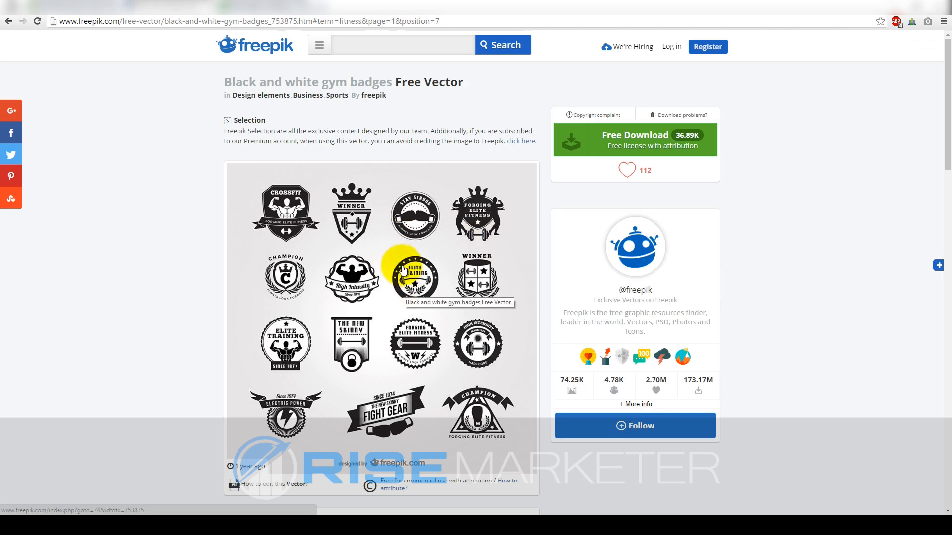
pyautogui.scroll(-1, 416, 253)
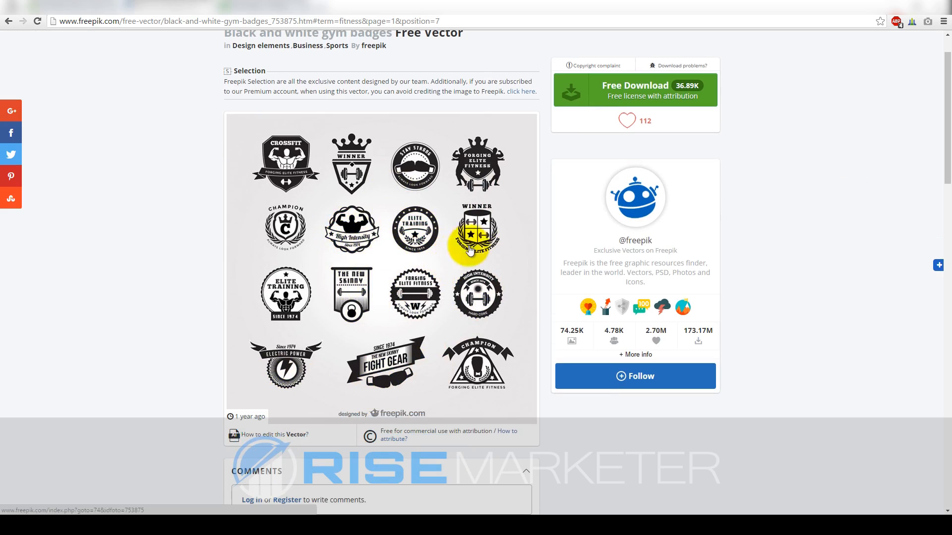
pyautogui.scroll(1, 463, 230)
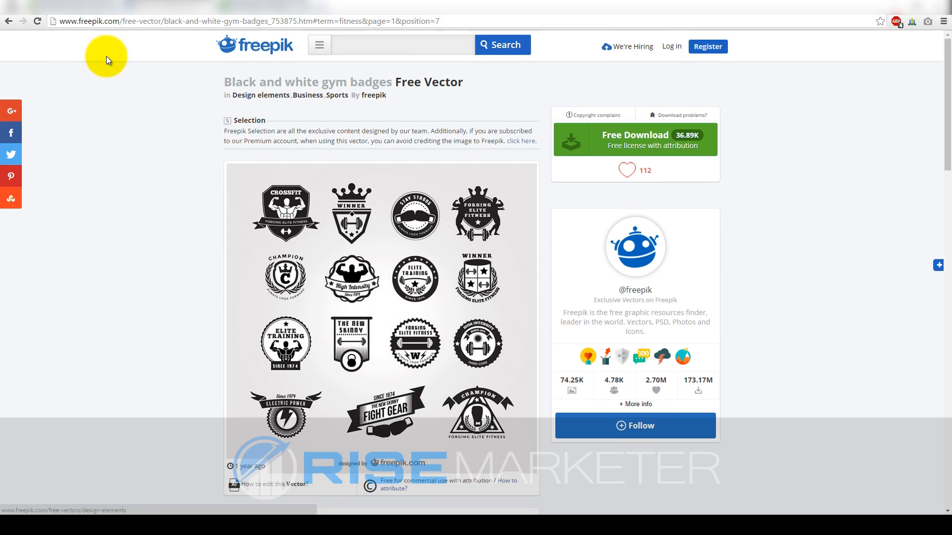
pyautogui.click(9, 22)
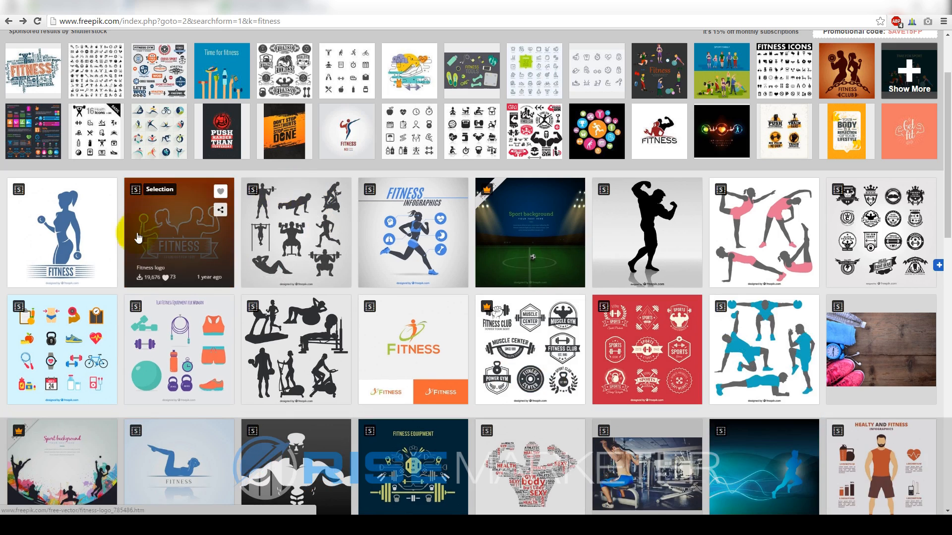
# Review the Bodybuilder silhouette vector's page, then start a search on Pixabay's homepage
pyautogui.scroll(-2, 453, 281)
pyautogui.scroll(-1, 503, 327)
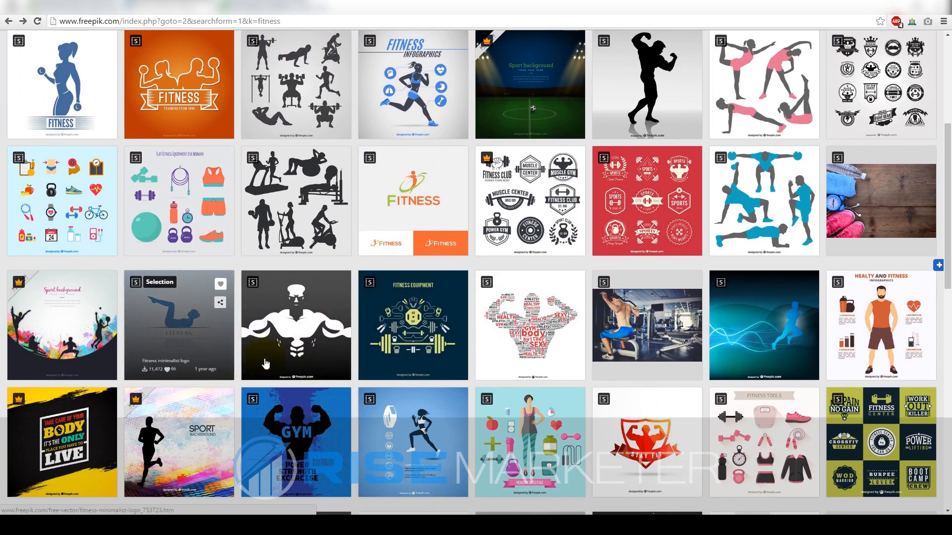
pyautogui.scroll(2, 478, 360)
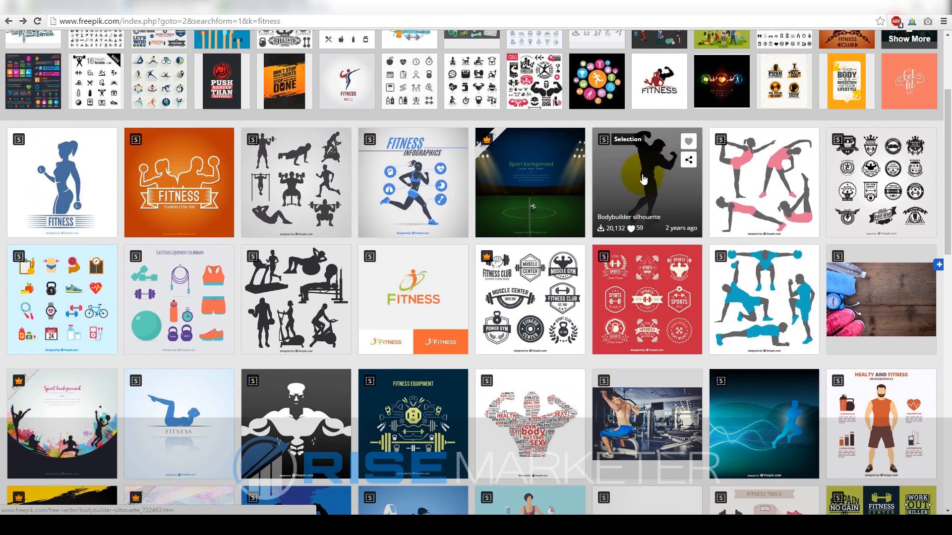
pyautogui.click(647, 191)
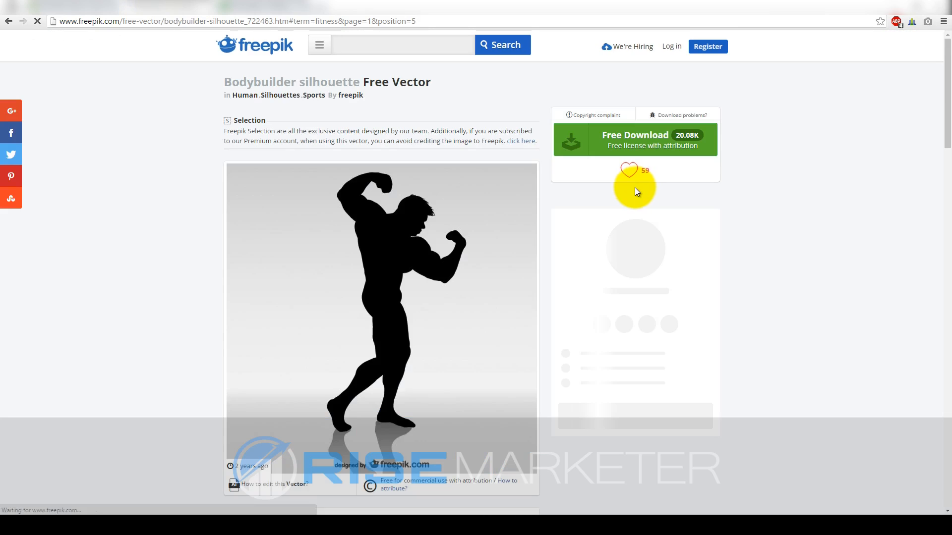
pyautogui.scroll(-2, 788, 193)
pyautogui.scroll(-2, 767, 198)
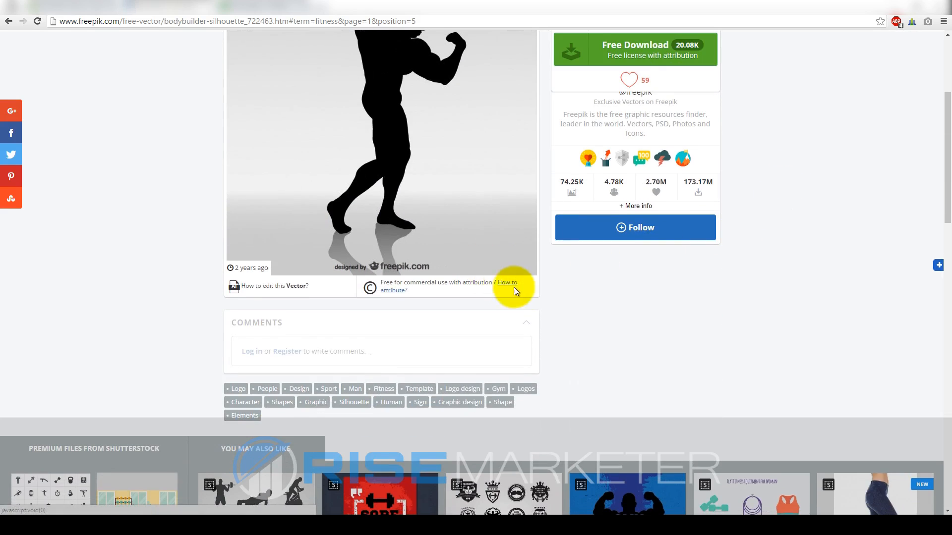
pyautogui.scroll(4, 516, 298)
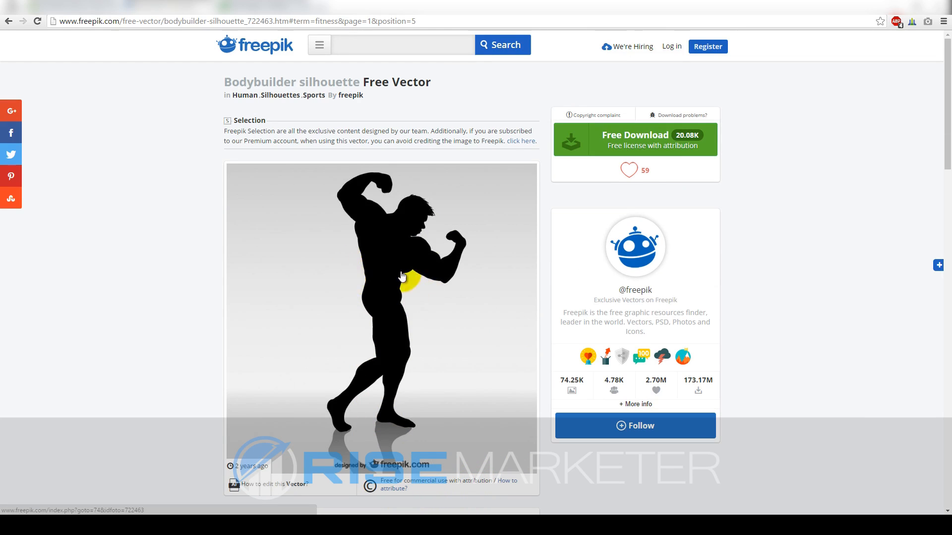
pyautogui.scroll(-2, 360, 266)
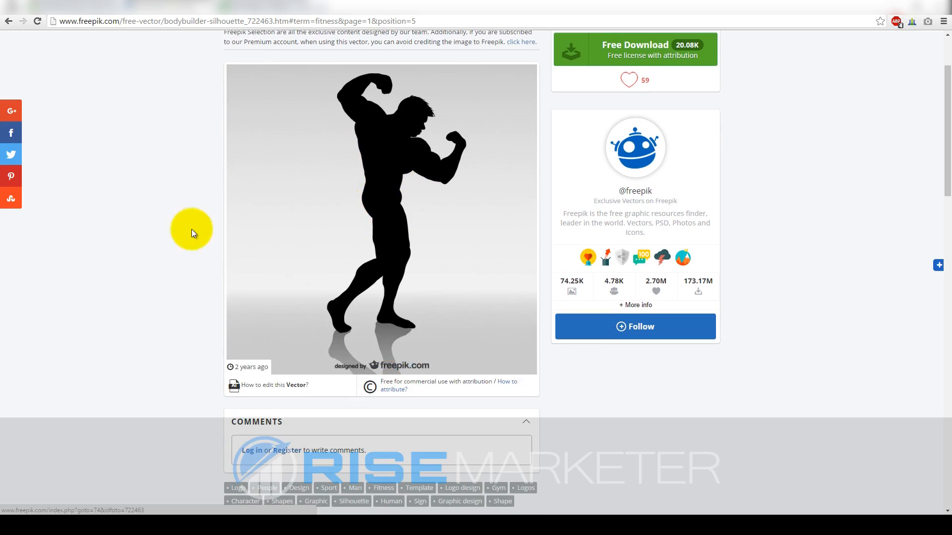
pyautogui.scroll(2, 206, 234)
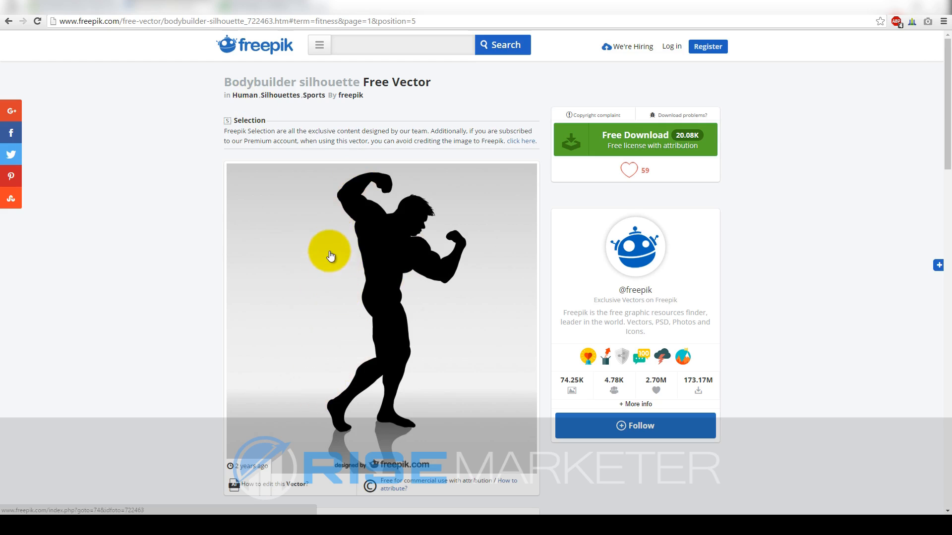
pyautogui.click(252, 7)
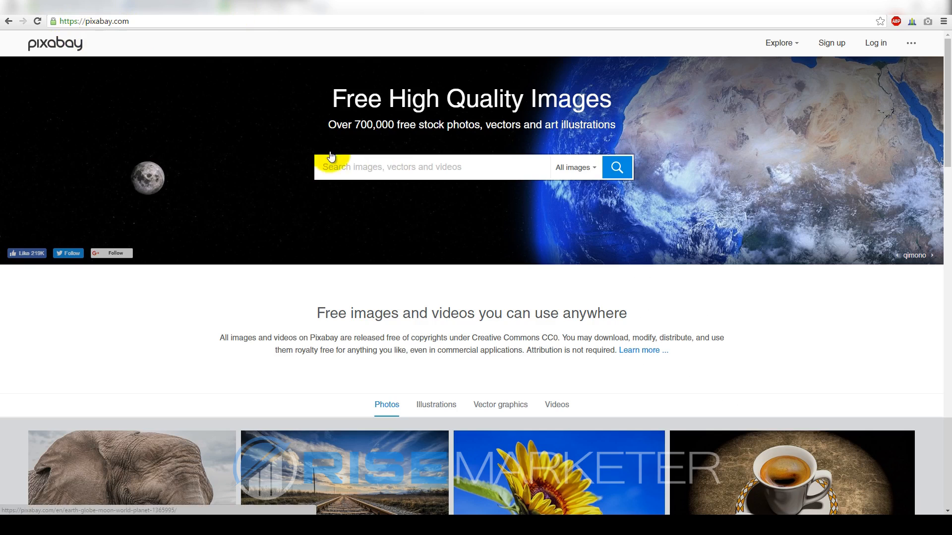
pyautogui.click(355, 173)
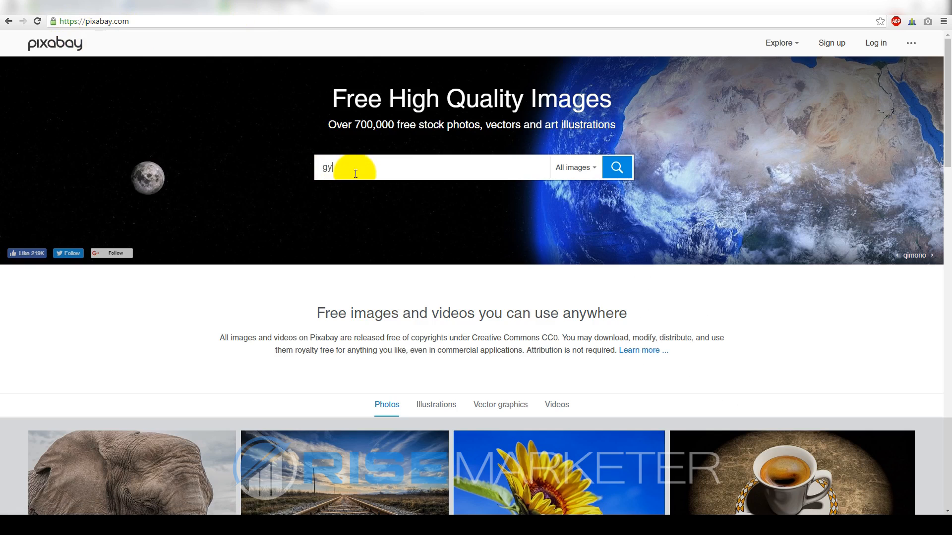
# Search Pixabay for 'gym' and browse the image results
pyautogui.press('Return')
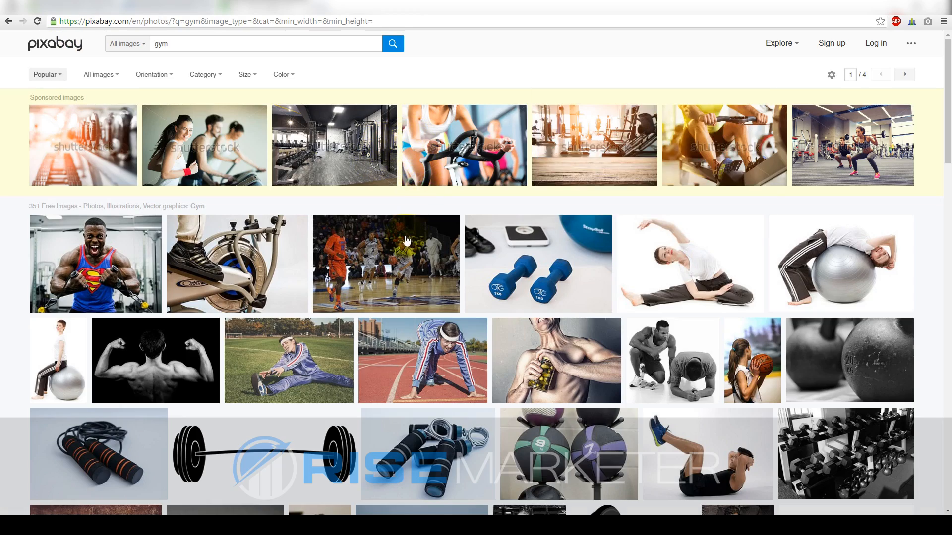
pyautogui.moveTo(367, 248)
pyautogui.scroll(-5, 367, 248)
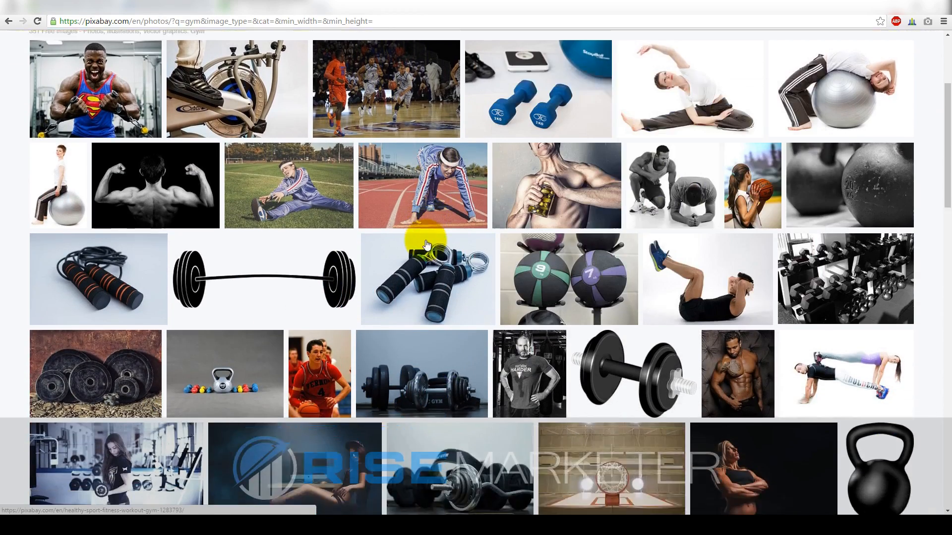
pyautogui.moveTo(426, 242)
pyautogui.scroll(-1, 425, 242)
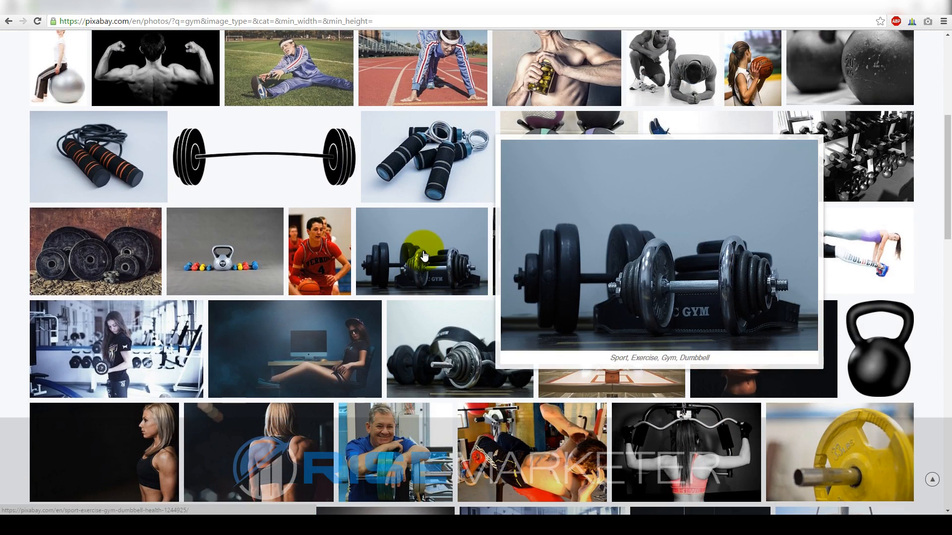
pyautogui.scroll(-2, 627, 272)
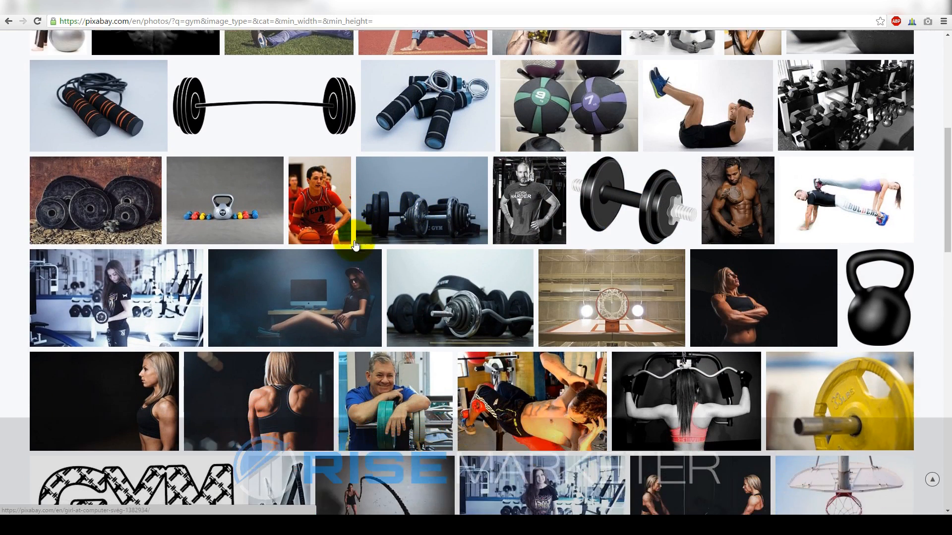
pyautogui.scroll(-9, 627, 271)
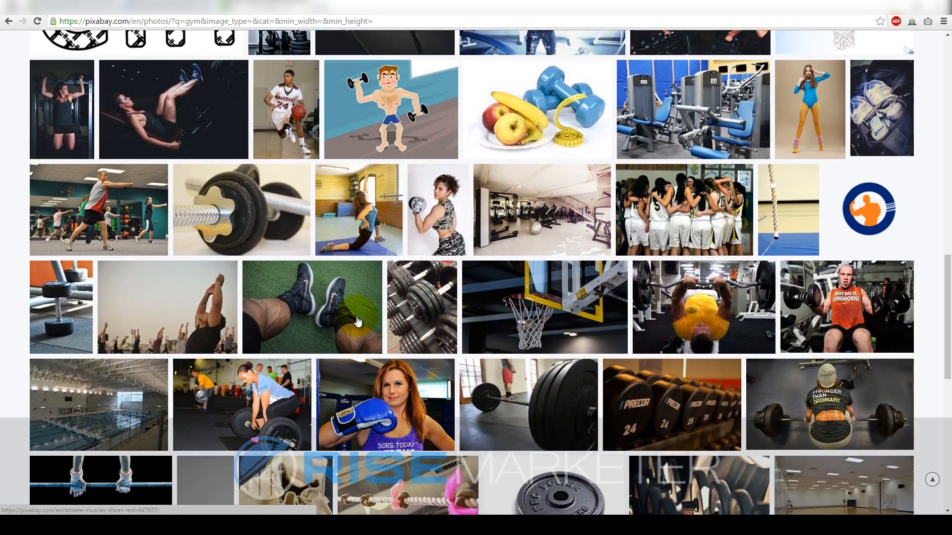
pyautogui.scroll(-7, 358, 321)
pyautogui.moveTo(363, 305)
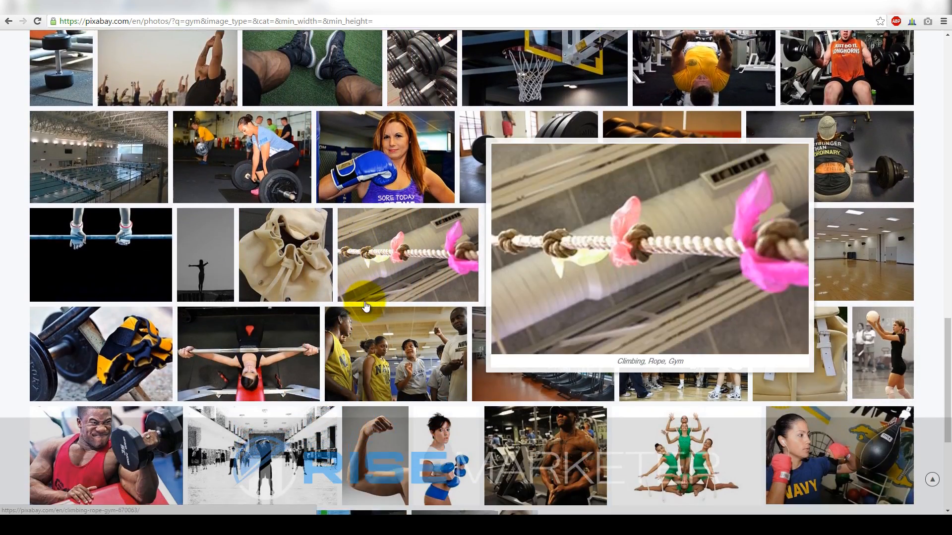
pyautogui.scroll(11, 365, 306)
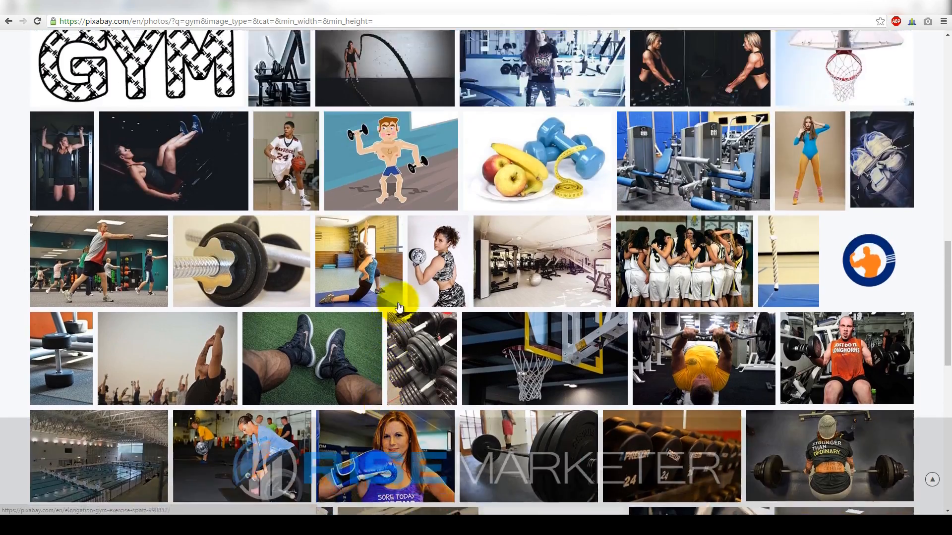
pyautogui.scroll(10, 405, 305)
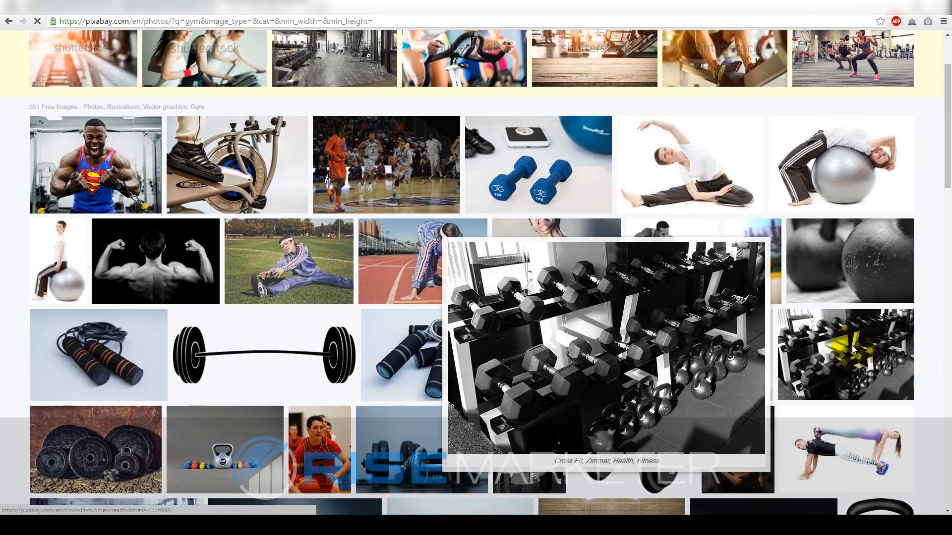
# Open the black-and-white dumbbell and kettlebell rack photo's detail page
pyautogui.click(853, 350)
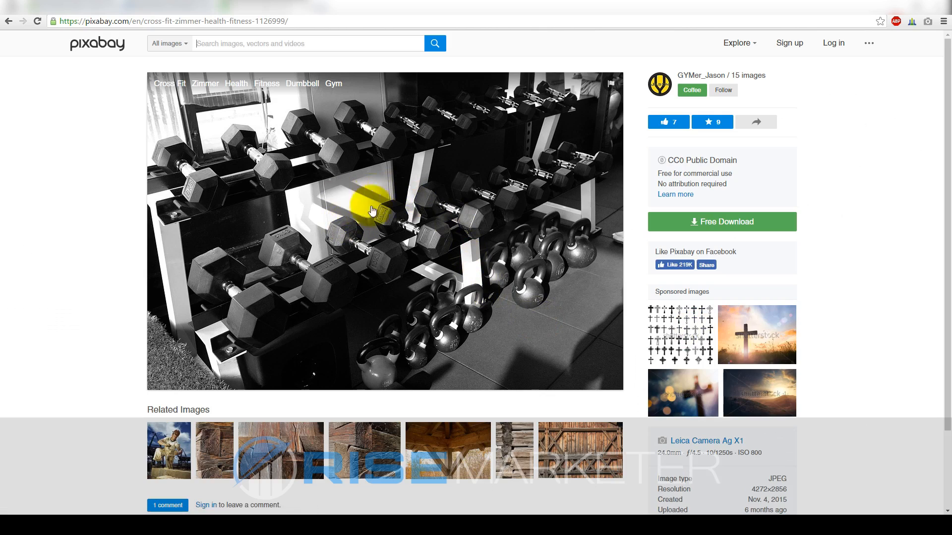
pyautogui.scroll(-1, 417, 208)
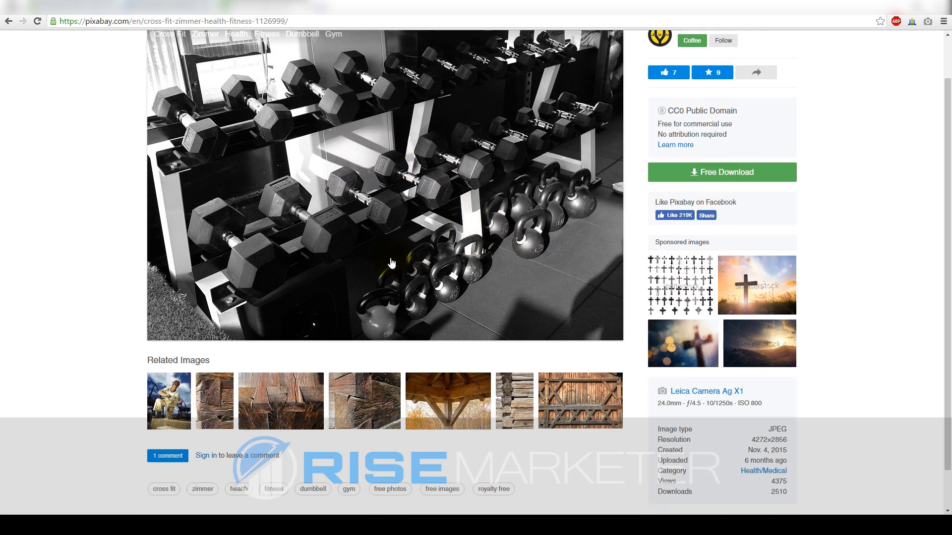
pyautogui.scroll(1, 476, 243)
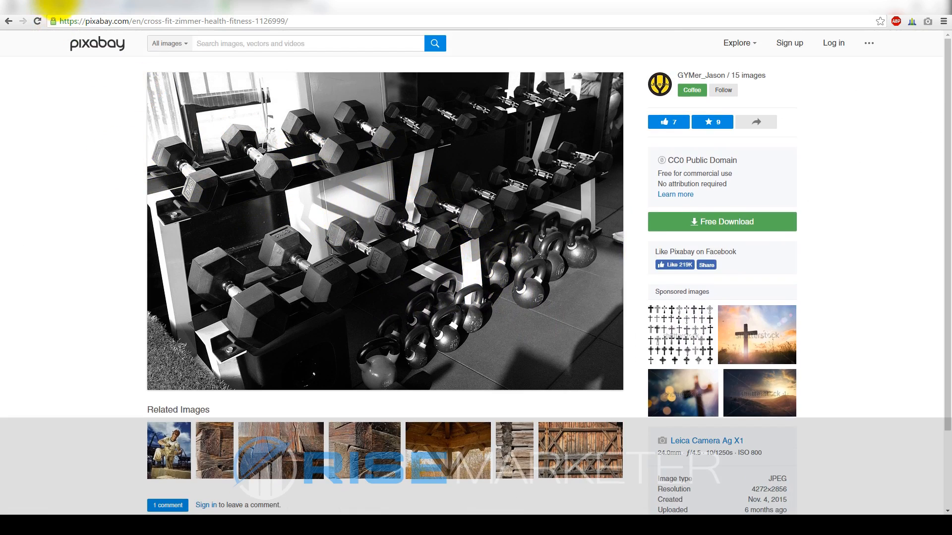
# Check the Shopify theme editor's 450 x 200px .png logo size hint
pyautogui.click(70, 5)
pyautogui.scroll(-3, 542, 209)
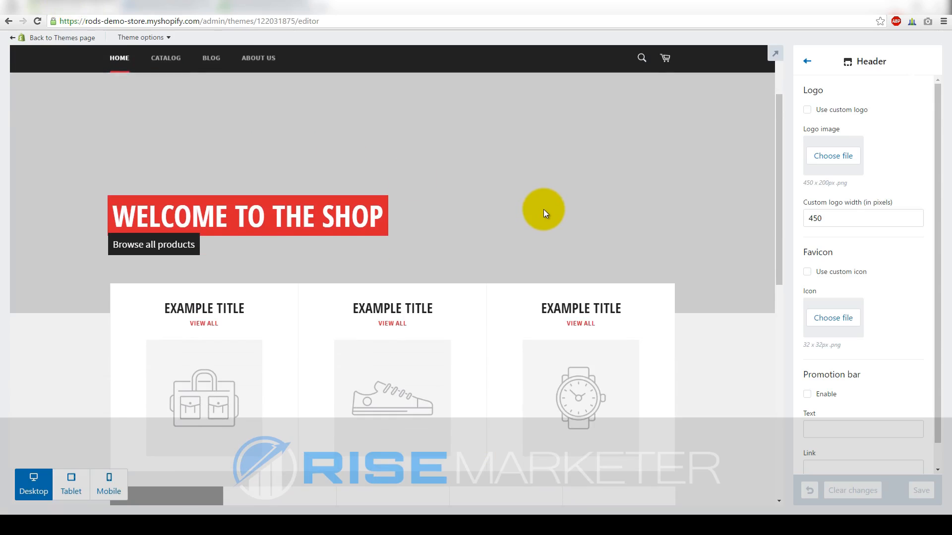
pyautogui.moveTo(852, 185); pyautogui.dragTo(807, 182)
pyautogui.click(853, 186)
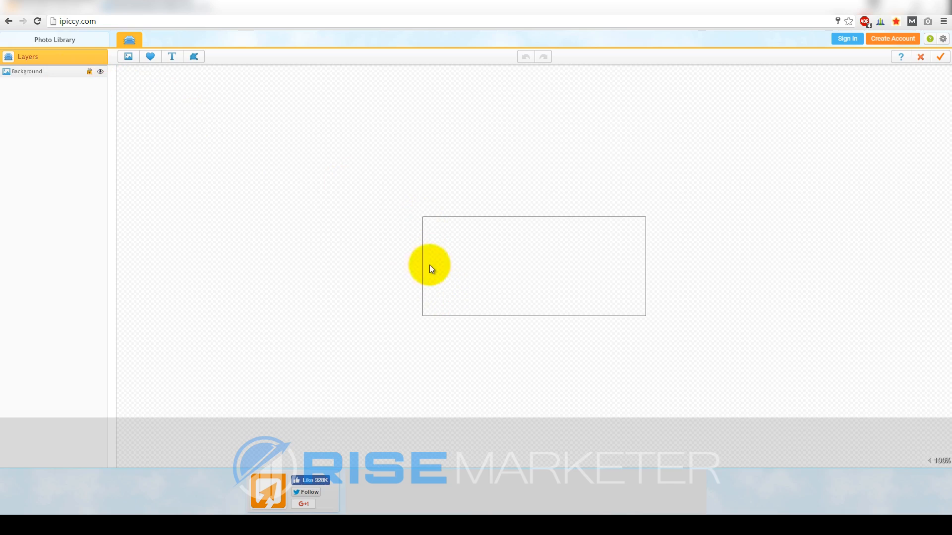
# Create a new 450 x 200 design with a transparent background
pyautogui.click(82, 46)
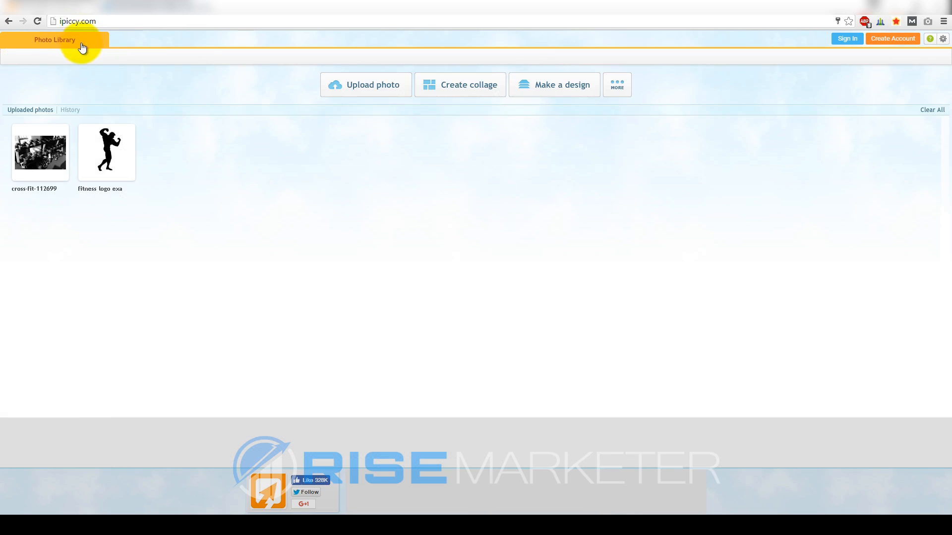
pyautogui.click(560, 88)
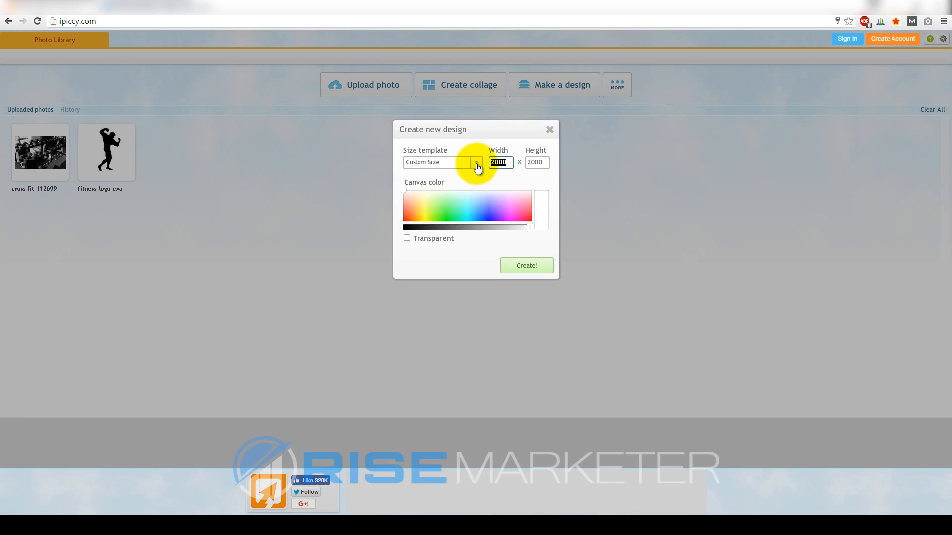
pyautogui.write('450')
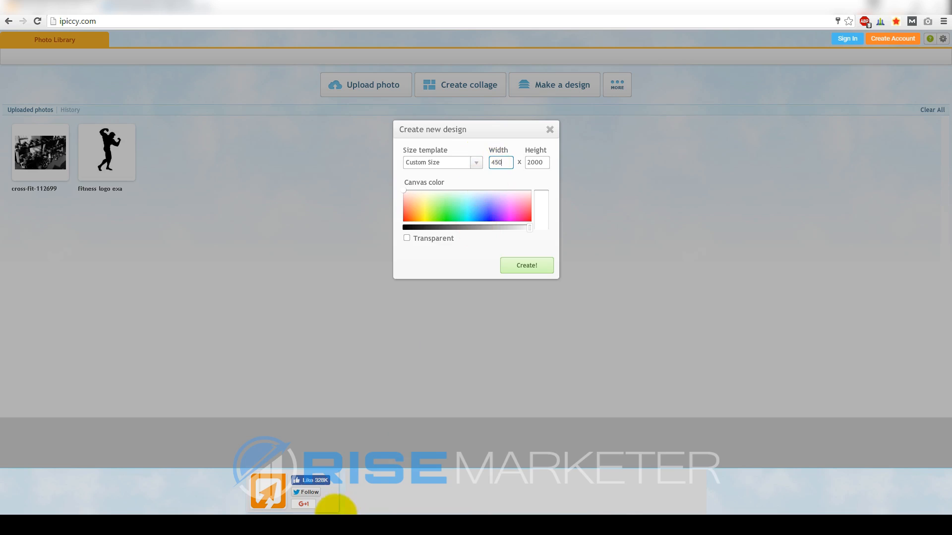
pyautogui.click(303, 521)
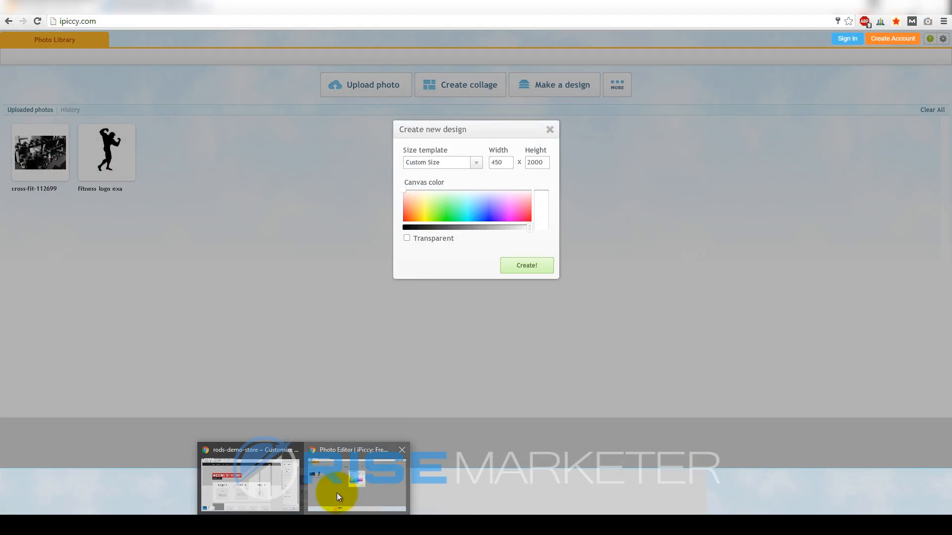
pyautogui.click(337, 493)
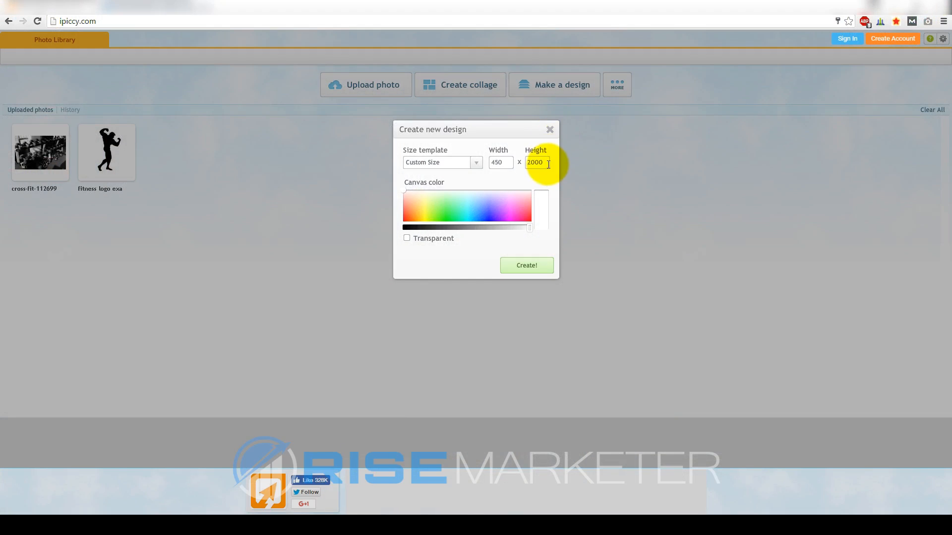
pyautogui.moveTo(548, 164); pyautogui.dragTo(522, 168)
pyautogui.write('200')
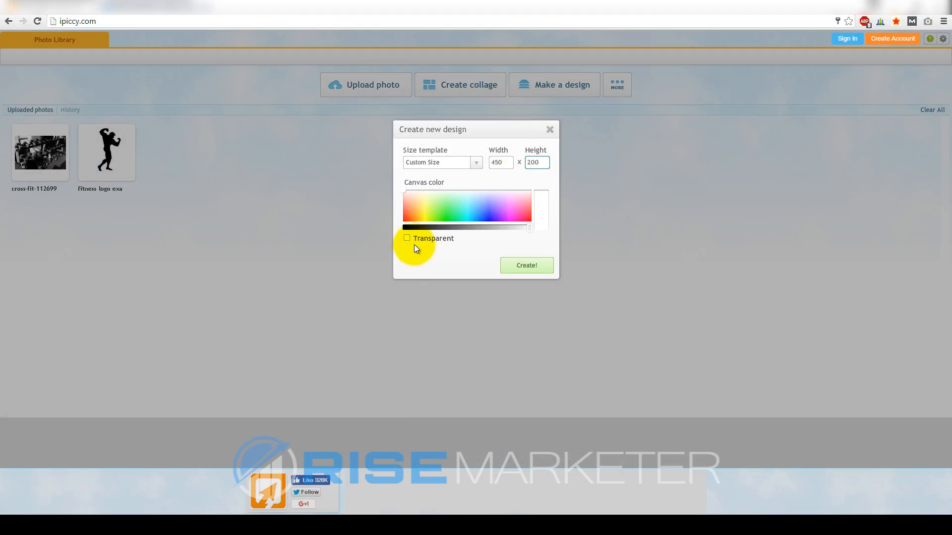
pyautogui.click(408, 238)
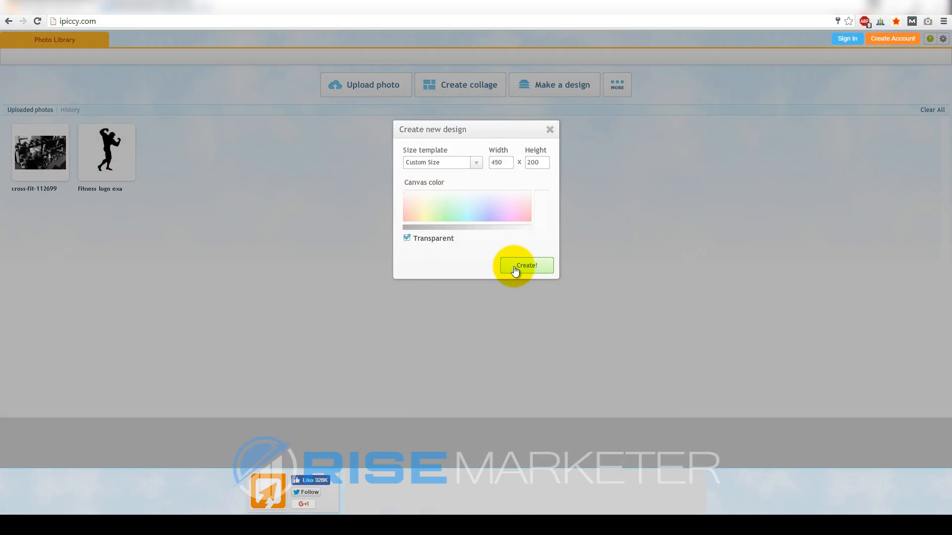
pyautogui.click(514, 265)
# Add the bodybuilder silhouette to the canvas, enlarge it and move it to the left edge
pyautogui.click(128, 57)
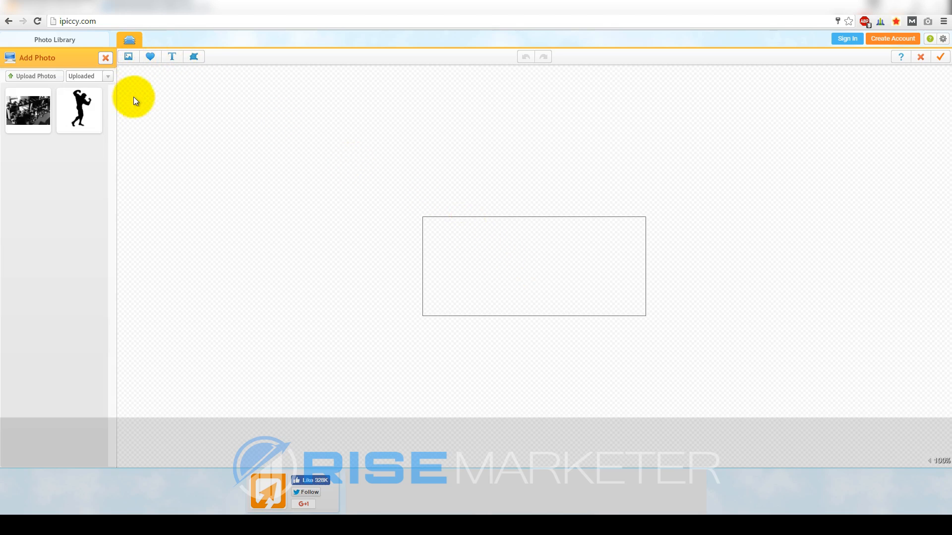
pyautogui.moveTo(87, 109); pyautogui.dragTo(471, 287)
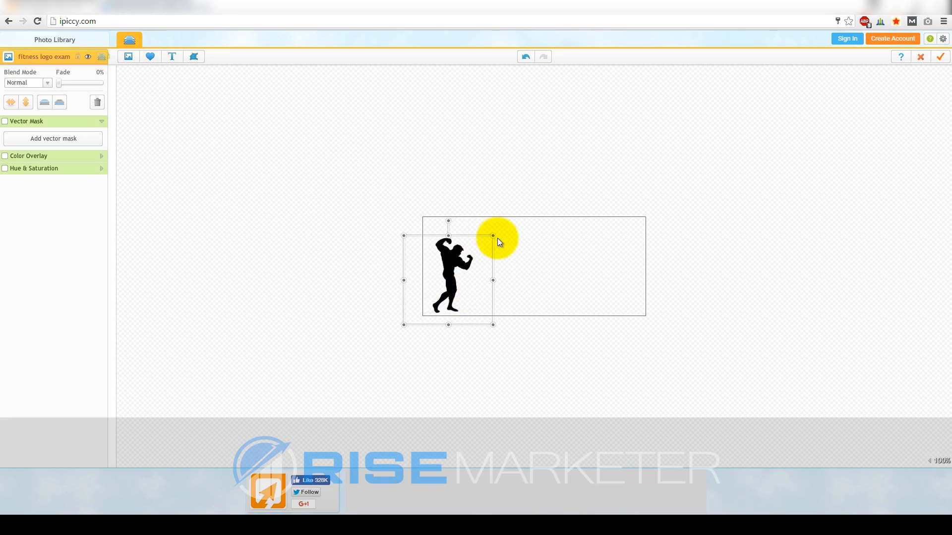
pyautogui.moveTo(496, 234); pyautogui.dragTo(542, 234)
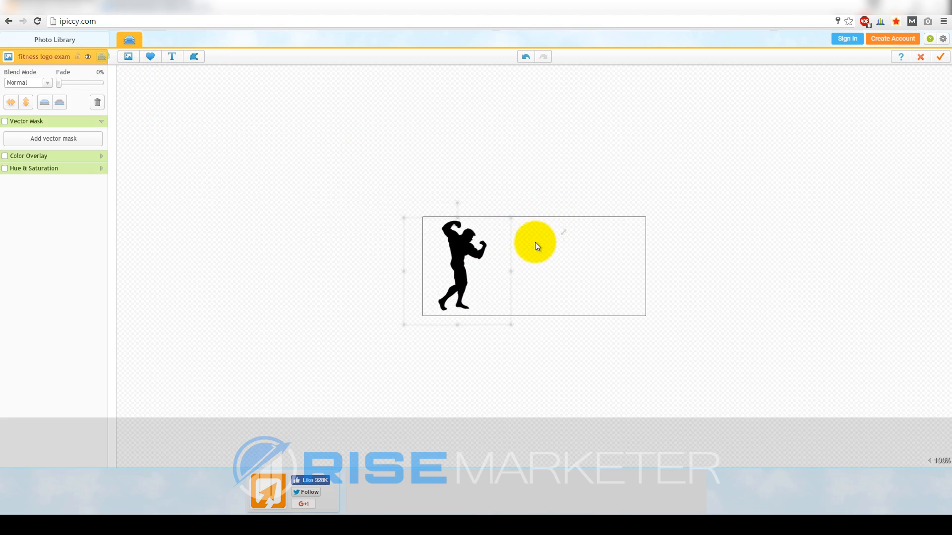
pyautogui.moveTo(477, 268); pyautogui.dragTo(472, 266)
pyautogui.click(336, 243)
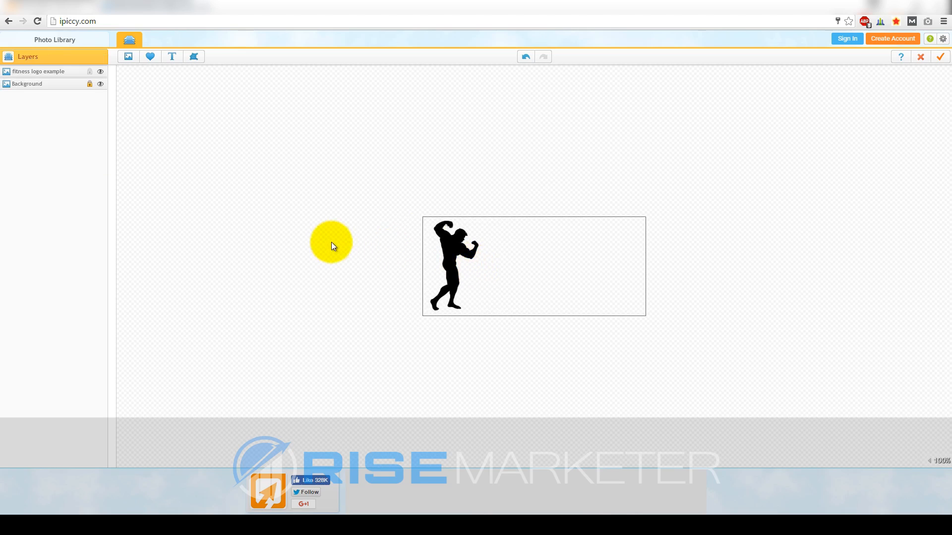
# Add a text object in the Steelfish font reading SUPREME FITNESS
pyautogui.click(172, 56)
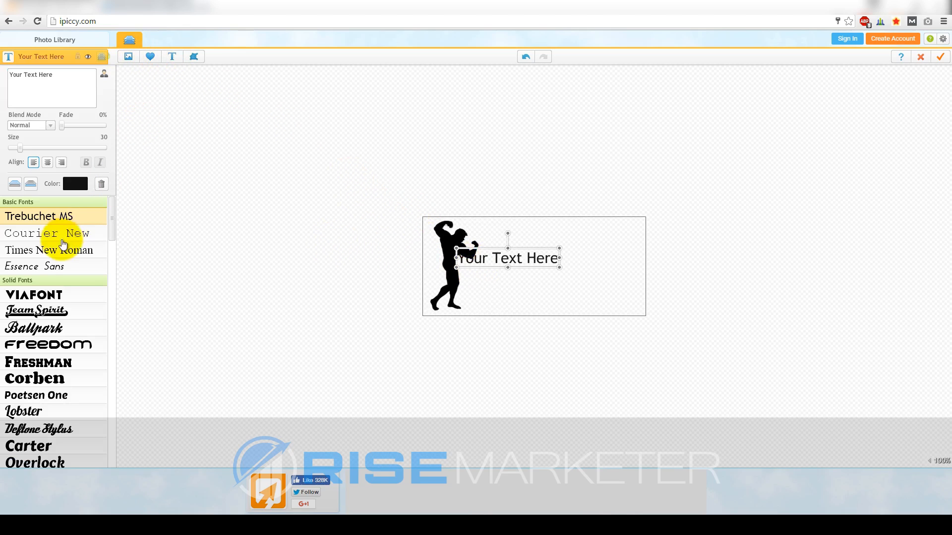
pyautogui.moveTo(527, 263); pyautogui.dragTo(581, 245)
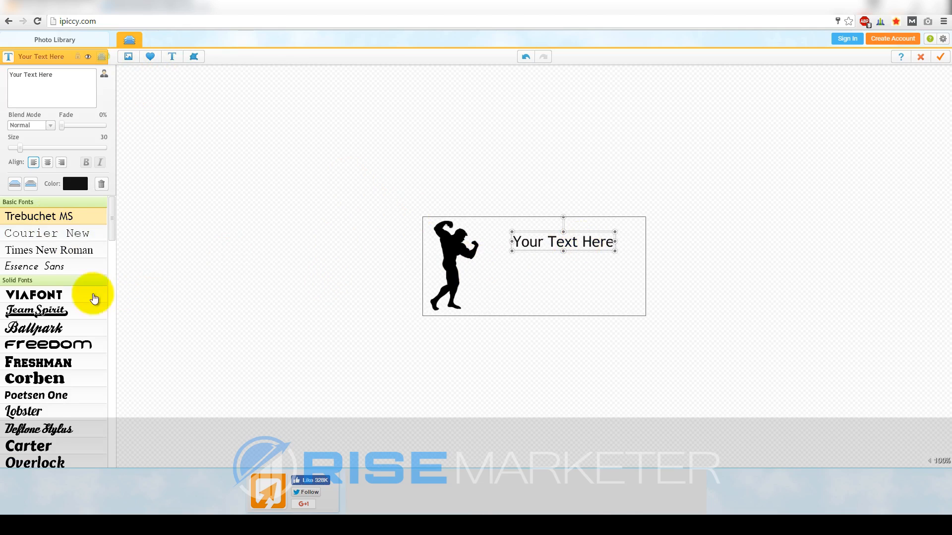
pyautogui.scroll(-3, 64, 313)
pyautogui.scroll(-4, 72, 309)
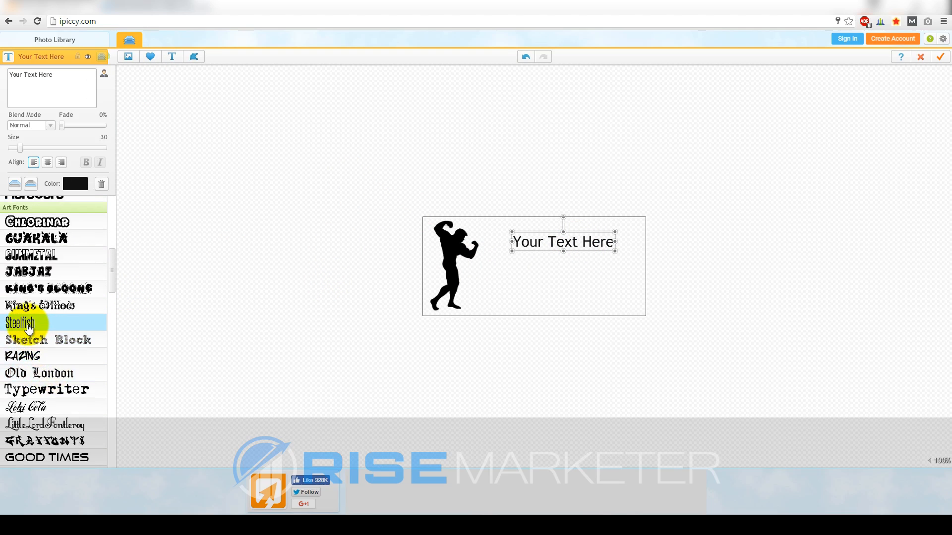
pyautogui.click(29, 329)
pyautogui.tripleClick(55, 86)
pyautogui.write('SUPREME')
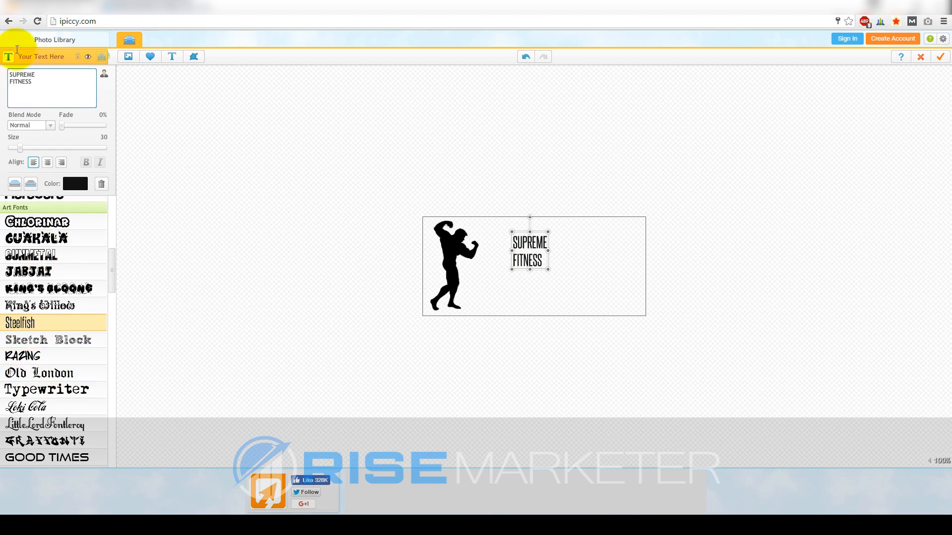
# Centre-align the text, enlarge it and place it beside the silhouette
pyautogui.click(46, 163)
pyautogui.moveTo(517, 267); pyautogui.dragTo(611, 240)
pyautogui.moveTo(523, 272); pyautogui.dragTo(567, 276)
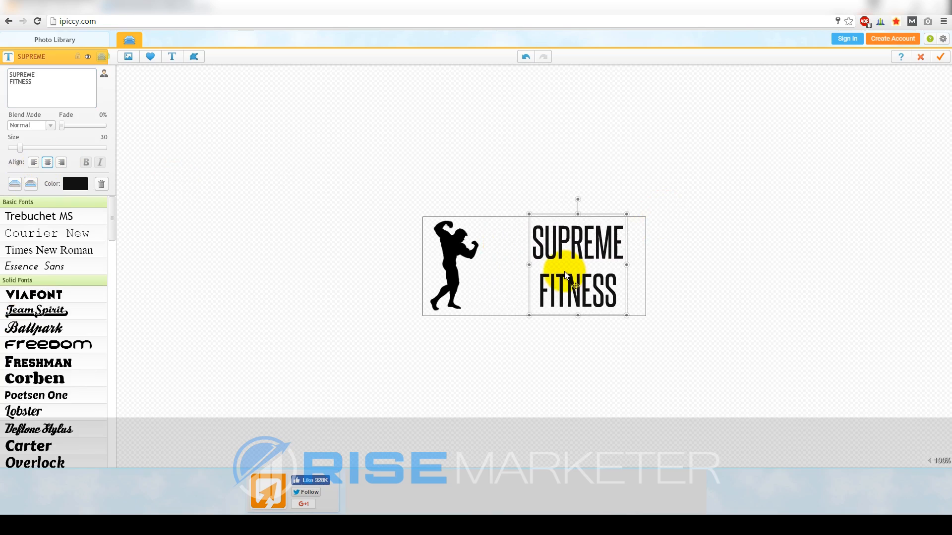
pyautogui.moveTo(33, 84); pyautogui.dragTo(8, 83)
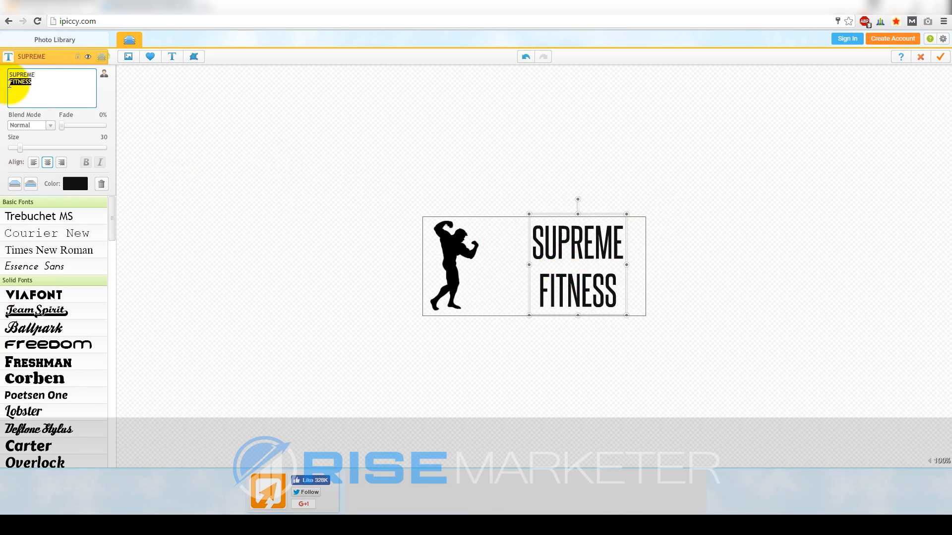
# Delete FITNESS and enlarge SUPREME to fill the space beside the silhouette
pyautogui.press('BackSpace')
pyautogui.moveTo(548, 248); pyautogui.dragTo(524, 243)
pyautogui.moveTo(575, 261); pyautogui.dragTo(648, 296)
pyautogui.moveTo(608, 267); pyautogui.dragTo(611, 281)
pyautogui.click(661, 278)
pyautogui.moveTo(463, 263); pyautogui.dragTo(462, 266)
pyautogui.moveTo(560, 270); pyautogui.dragTo(551, 277)
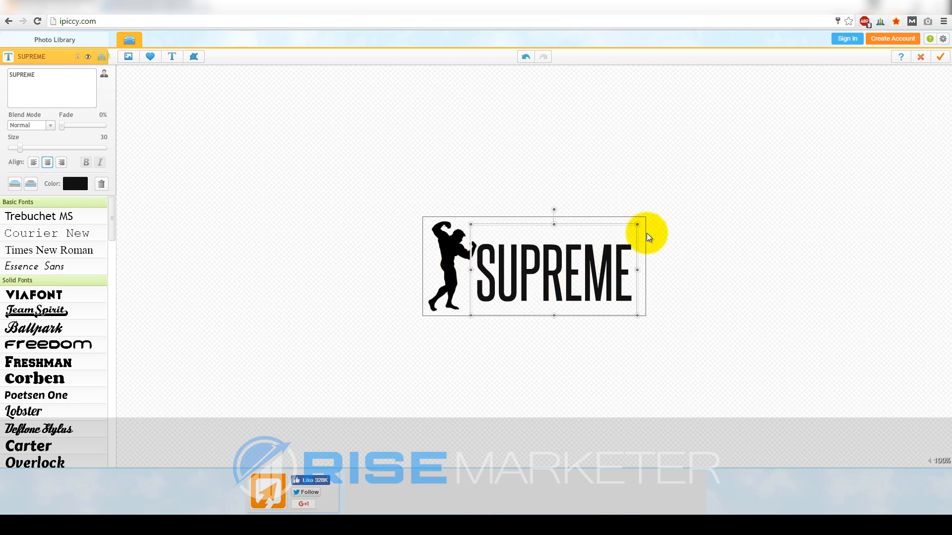
pyautogui.moveTo(638, 225); pyautogui.dragTo(644, 220)
pyautogui.moveTo(605, 255); pyautogui.dragTo(610, 254)
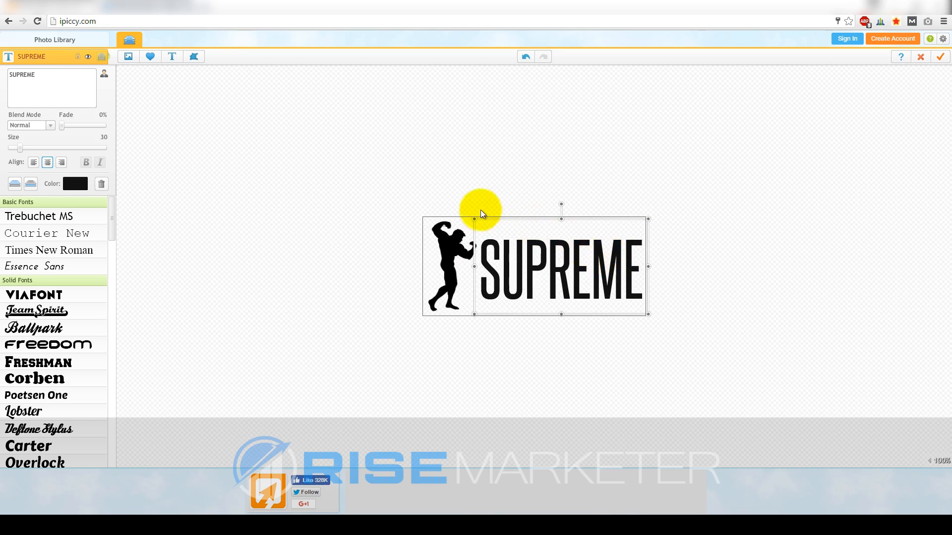
pyautogui.moveTo(476, 219); pyautogui.dragTo(525, 248)
pyautogui.click(715, 229)
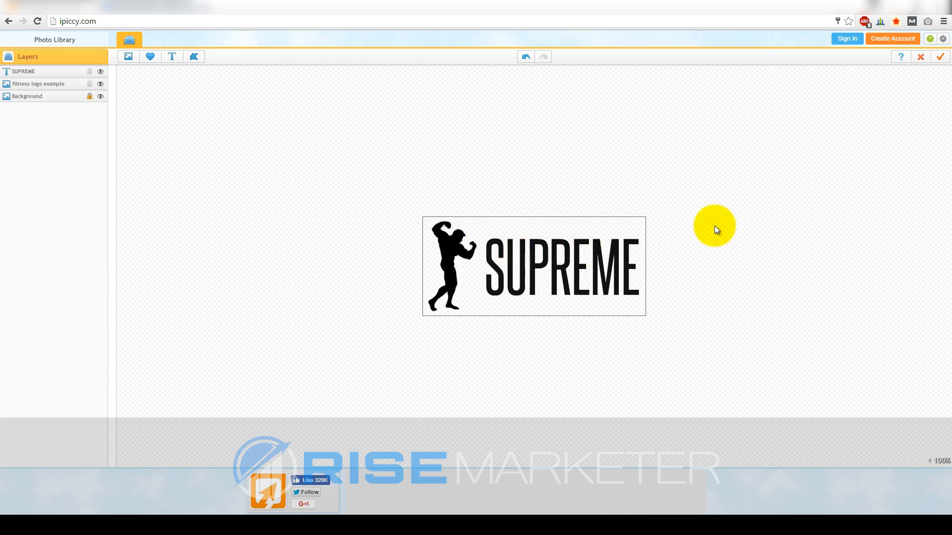
# Confirm the SUPREME text colour is black in the colour choices
pyautogui.click(520, 265)
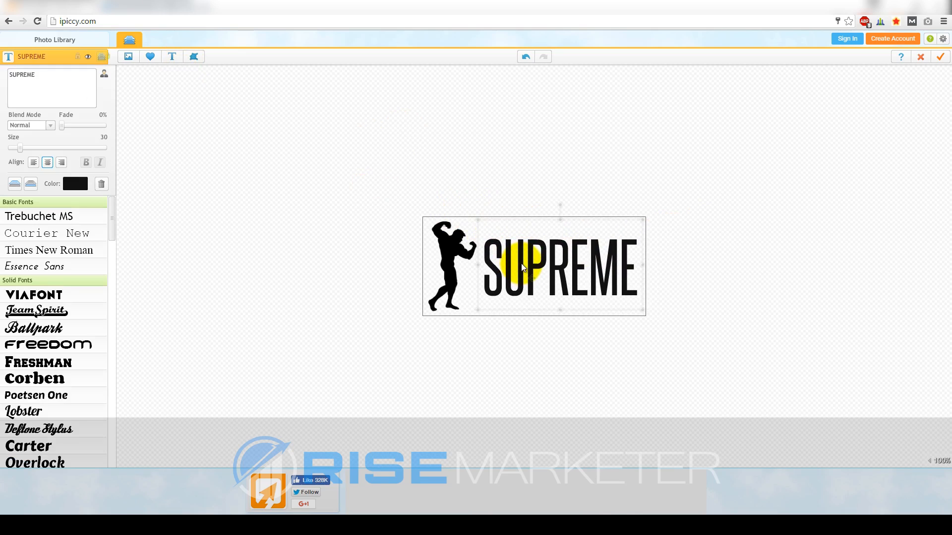
pyautogui.click(76, 184)
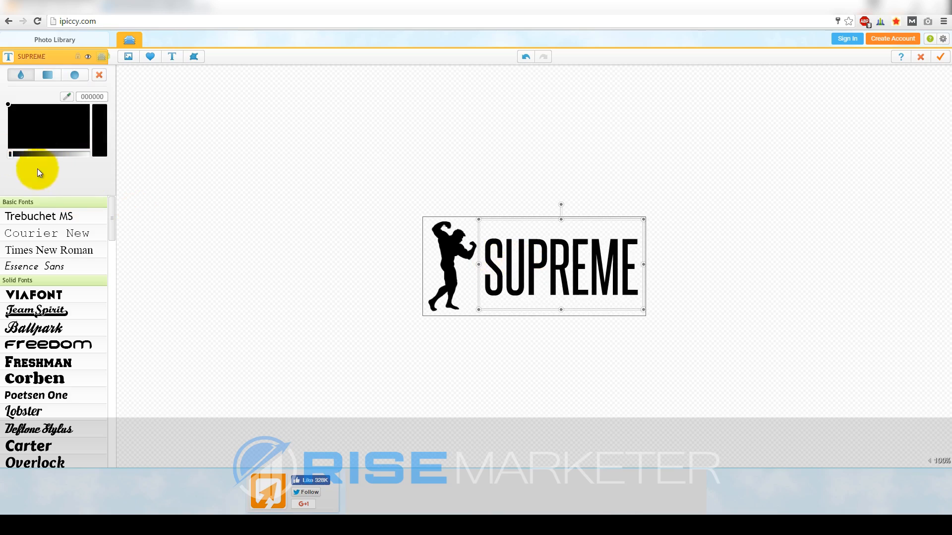
pyautogui.click(248, 169)
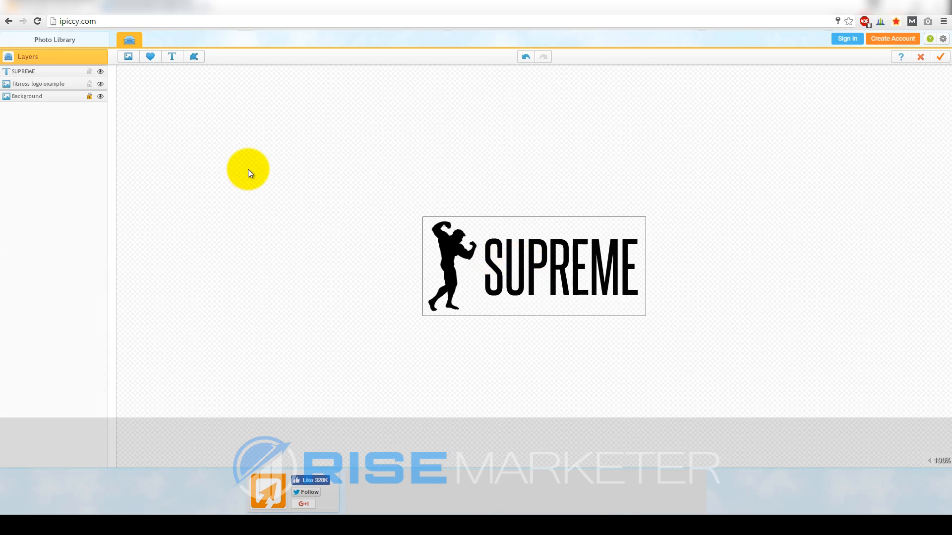
pyautogui.click(454, 275)
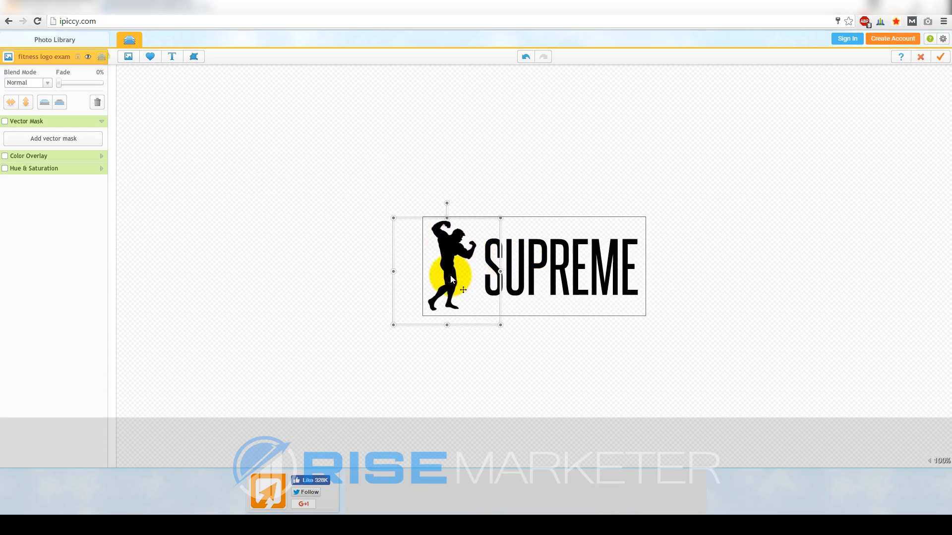
pyautogui.click(368, 278)
pyautogui.click(474, 277)
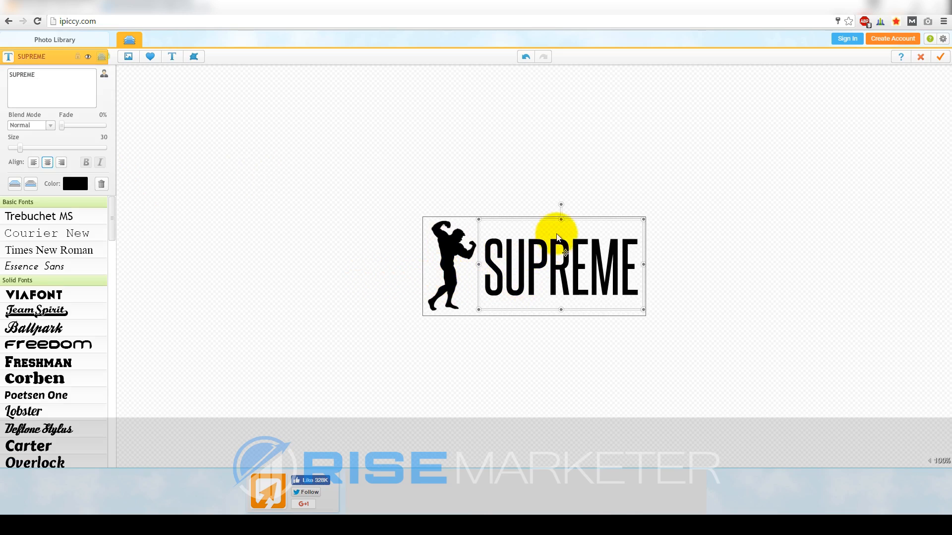
pyautogui.click(719, 201)
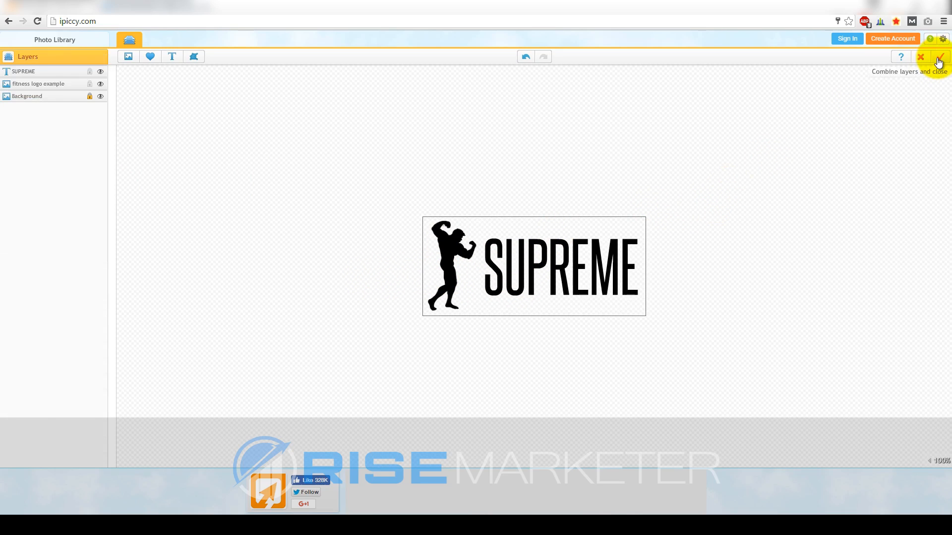
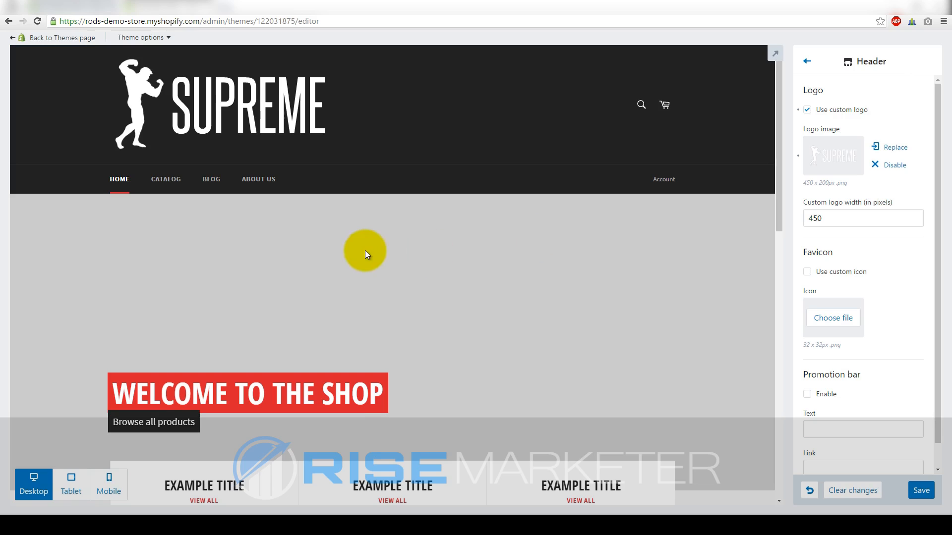
# Scroll the theme editor to review the 450 px SUPREME logo header
pyautogui.scroll(-3, 361, 248)
pyautogui.scroll(3, 446, 256)
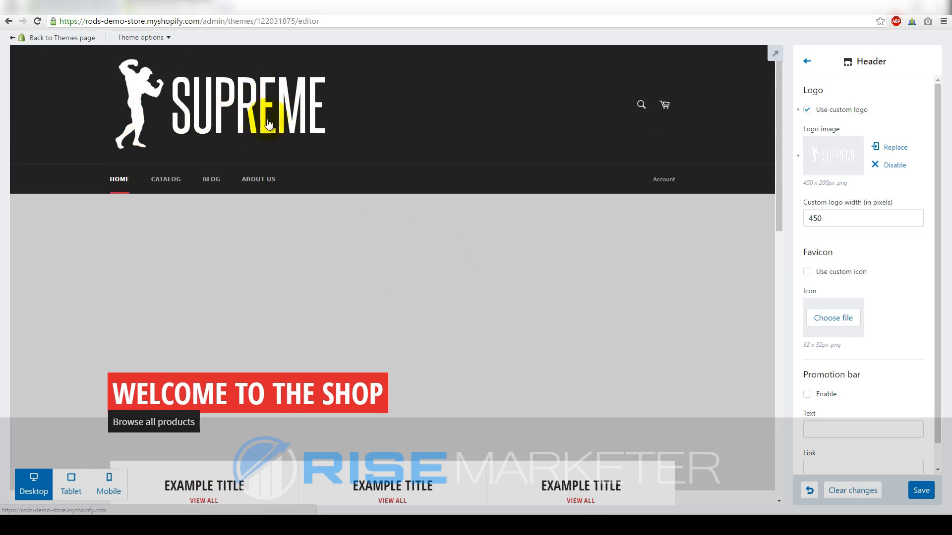
pyautogui.scroll(-1, 903, 275)
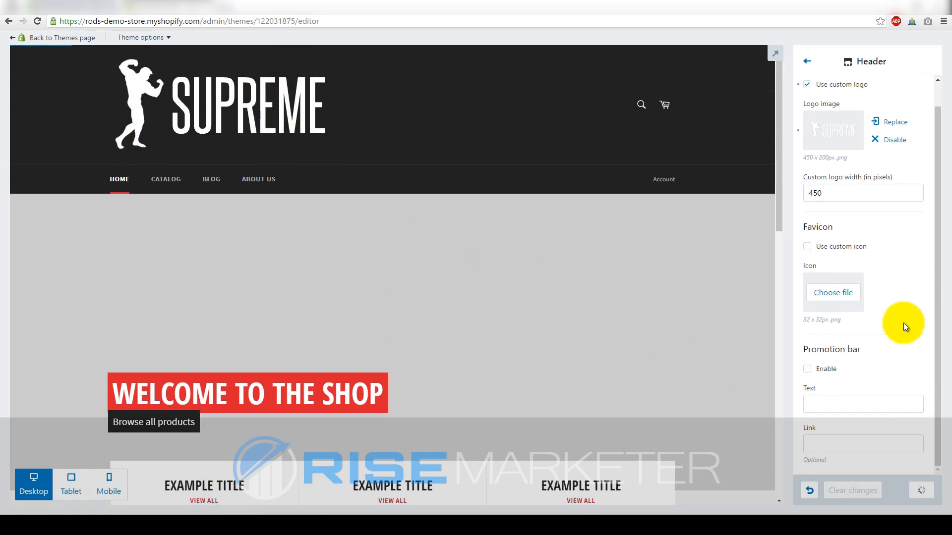
# Replace Slide 1's image in the home page slideshow with the black-and-white dumbbell rack photo
pyautogui.click(807, 63)
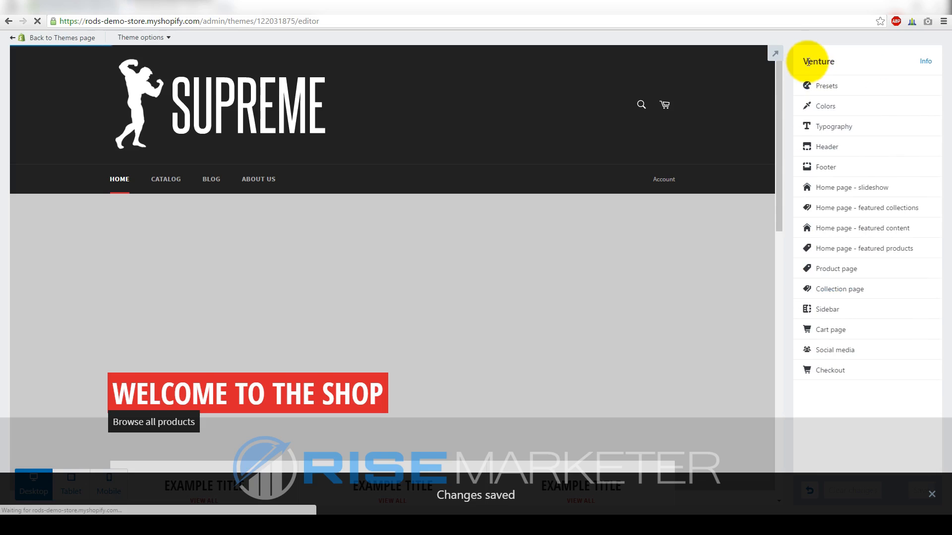
pyautogui.click(840, 188)
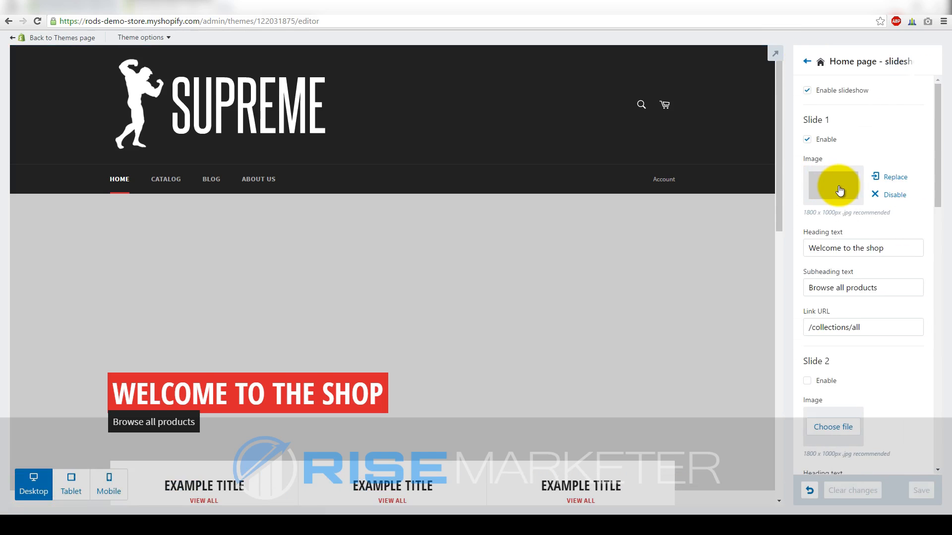
pyautogui.scroll(-2, 355, 303)
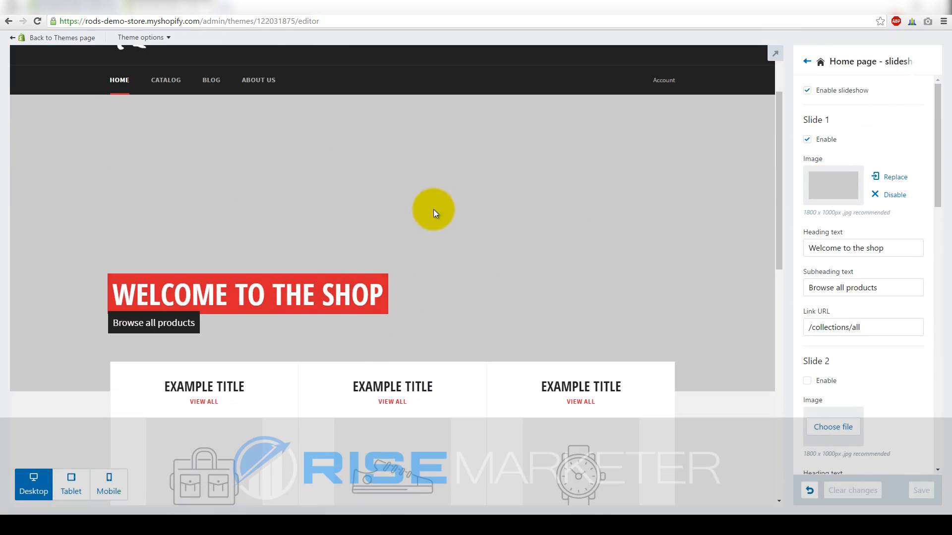
pyautogui.click(890, 182)
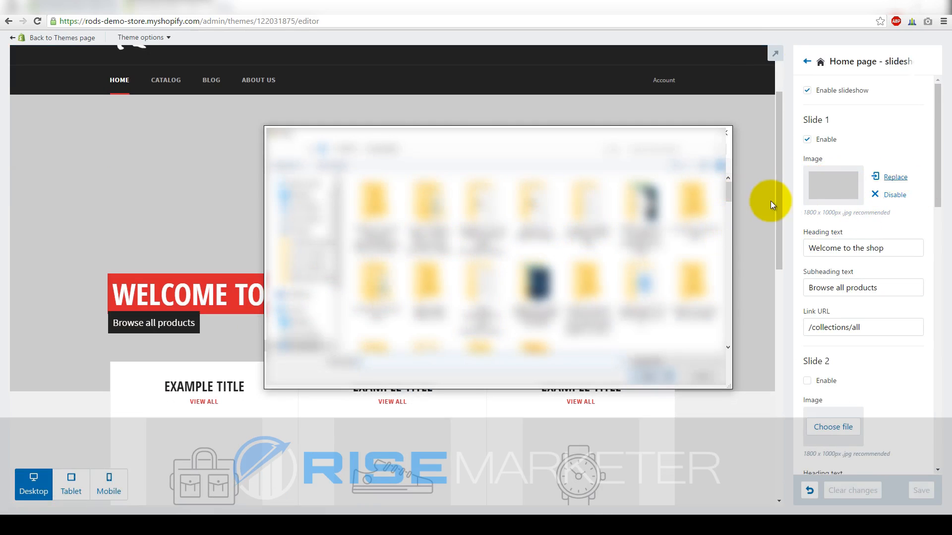
pyautogui.moveTo(731, 195); pyautogui.dragTo(642, 278)
pyautogui.doubleClick(615, 266)
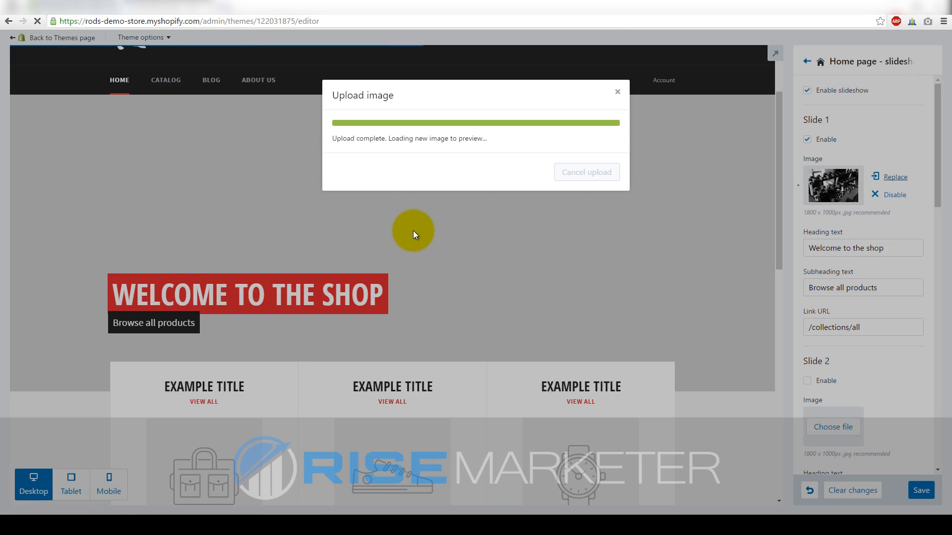
pyautogui.scroll(2, 409, 230)
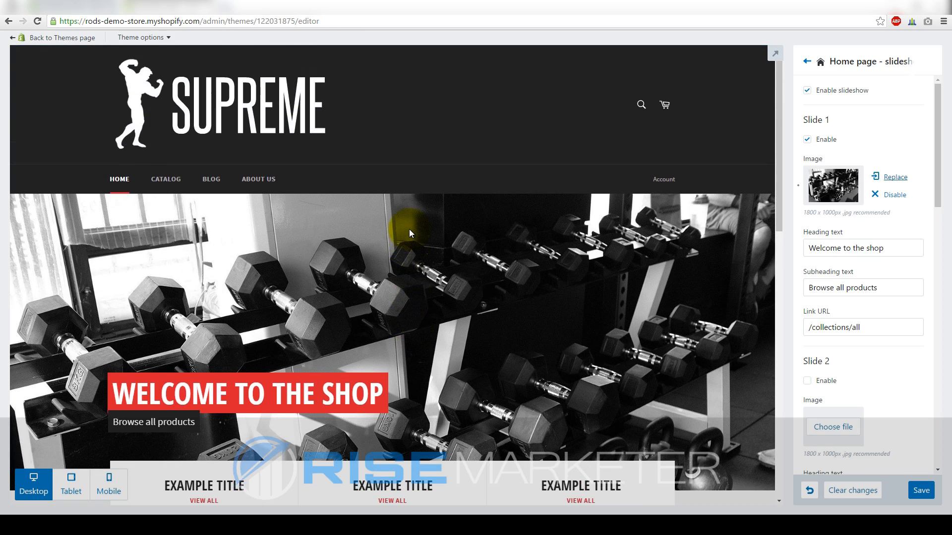
pyautogui.scroll(-3, 409, 228)
pyautogui.scroll(3, 405, 227)
pyautogui.scroll(-4, 406, 227)
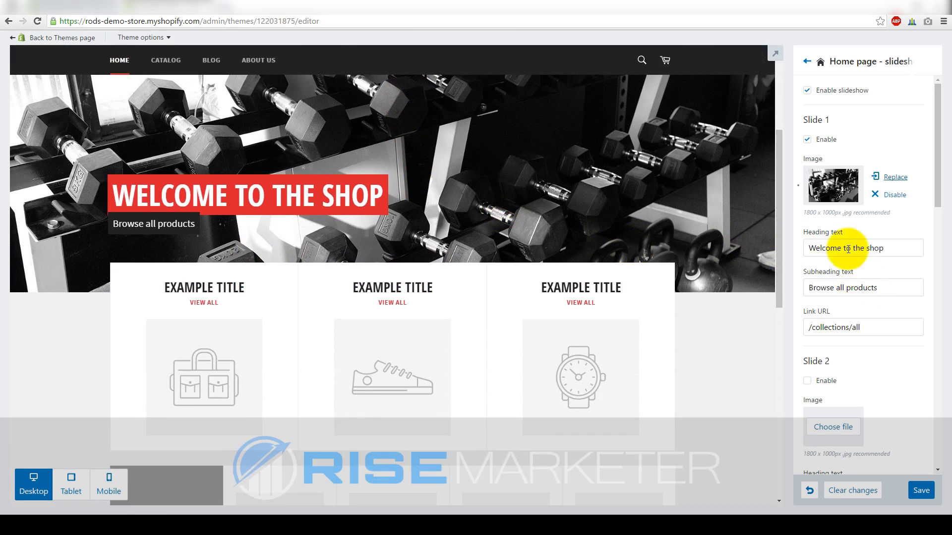
# Retitle Slide 1 'Welcome To Supreme Fitness', select 'all' in the subheading, and save the slideshow
pyautogui.moveTo(888, 245); pyautogui.dragTo(719, 247)
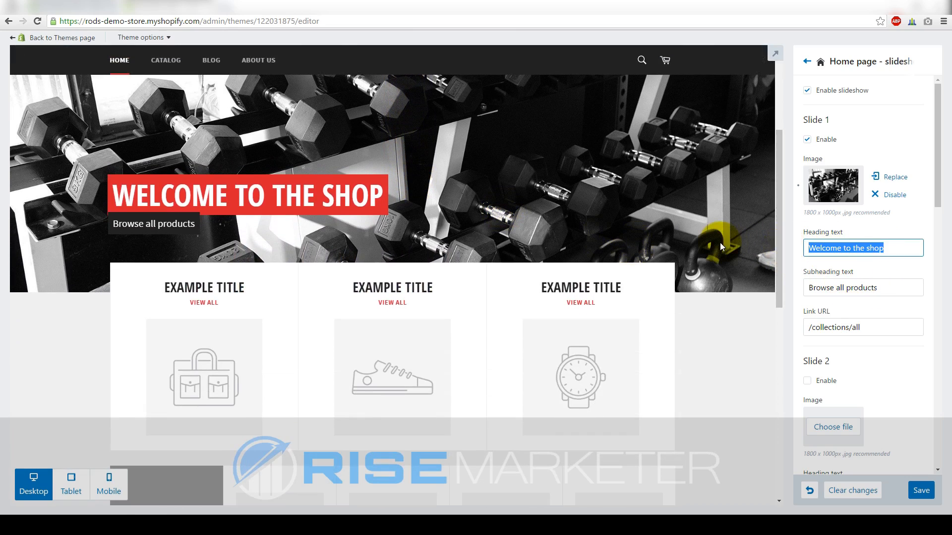
pyautogui.write('Wel')
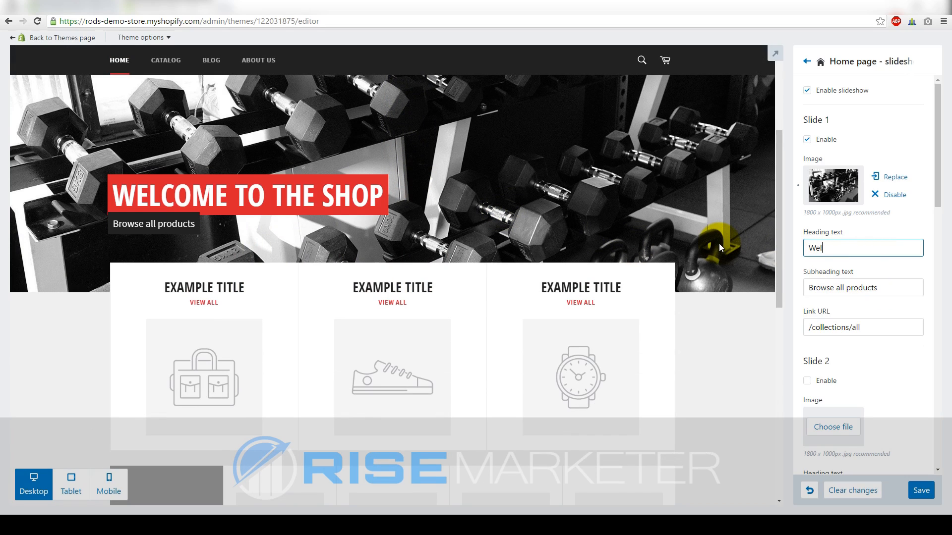
pyautogui.write('come To Supreme Fitness')
pyautogui.click(880, 291)
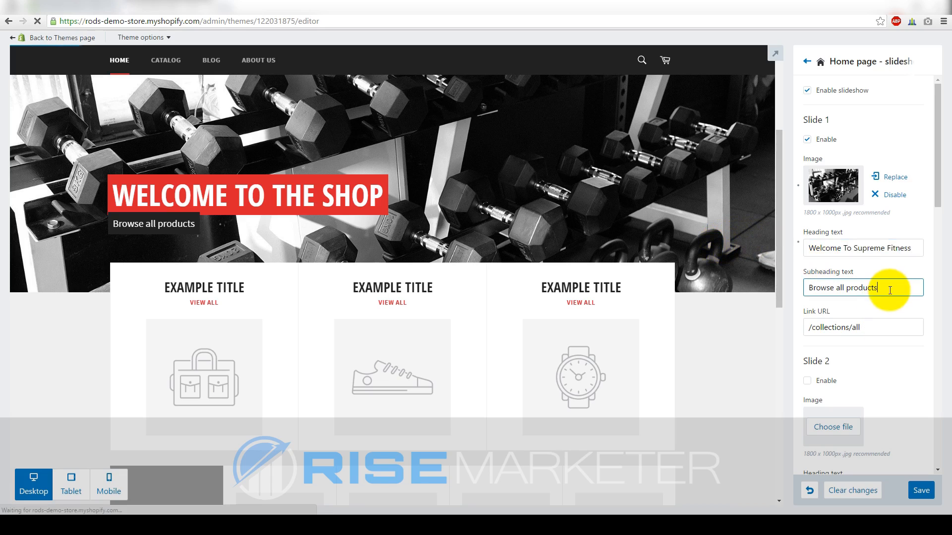
pyautogui.doubleClick(844, 288)
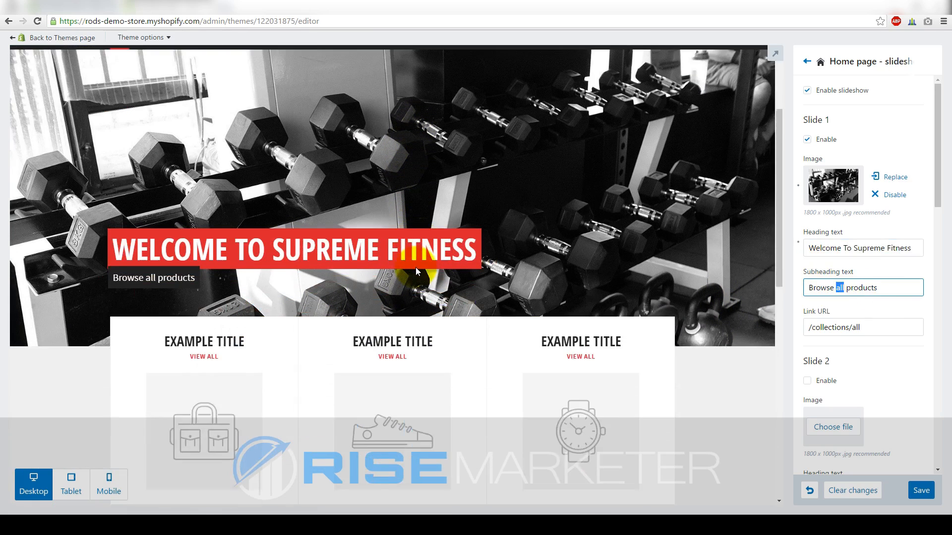
pyautogui.scroll(-3, 855, 374)
pyautogui.scroll(-14, 855, 374)
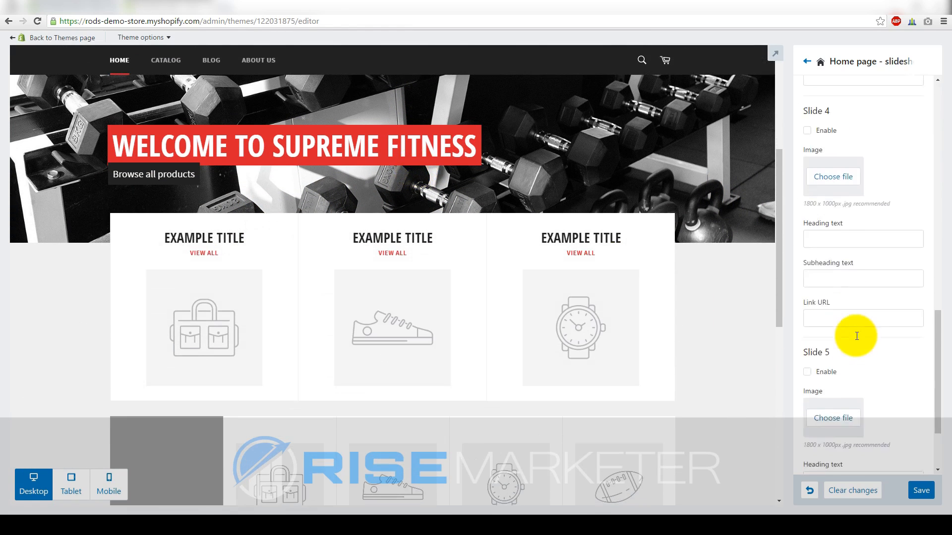
pyautogui.click(923, 489)
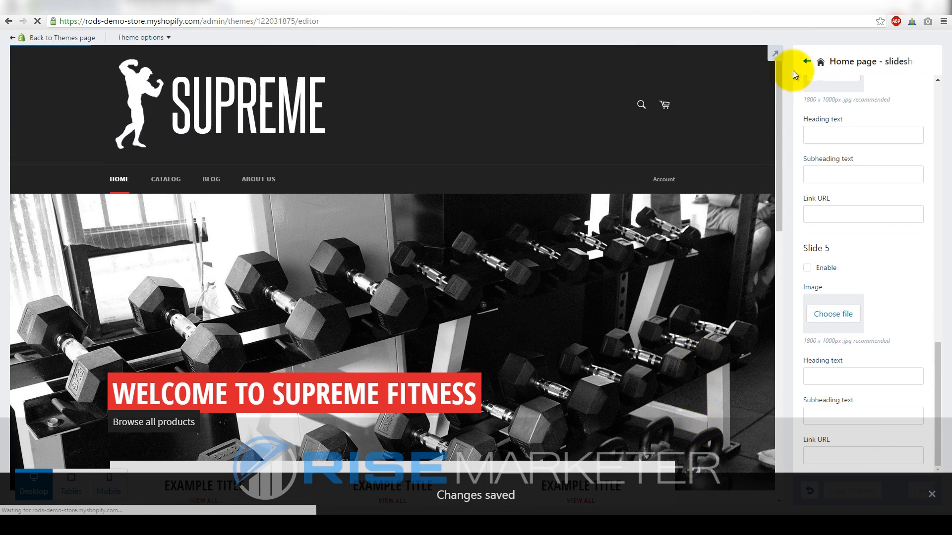
pyautogui.click(806, 61)
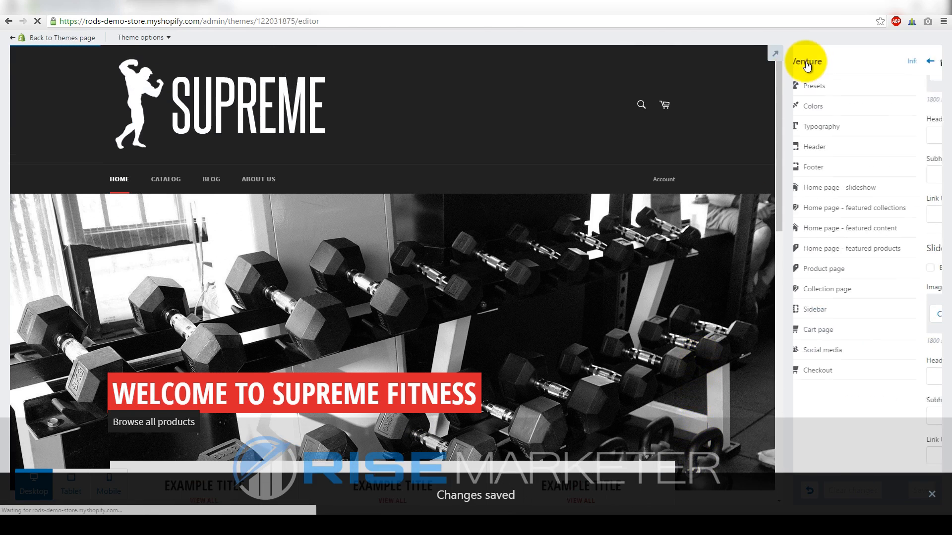
# Disable featured collections on the home page and save
pyautogui.click(833, 213)
pyautogui.click(807, 91)
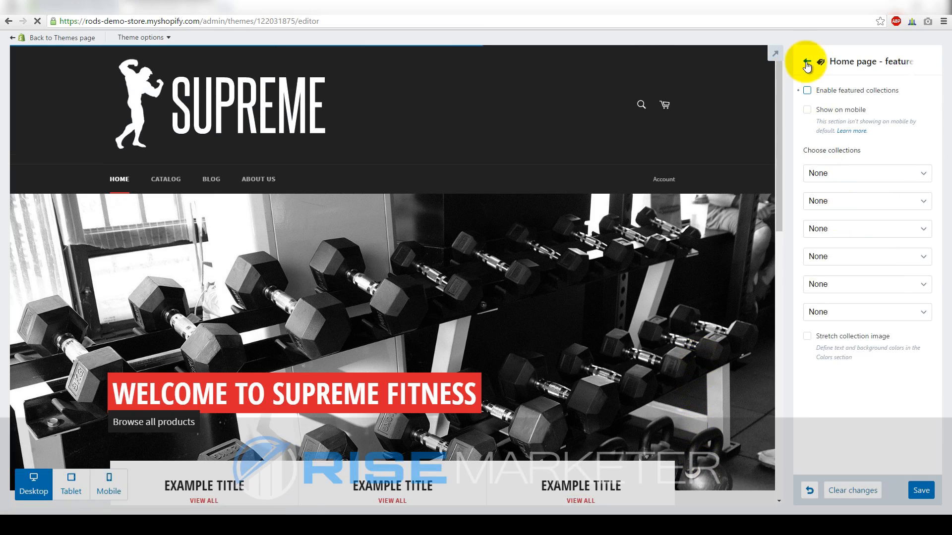
pyautogui.click(921, 489)
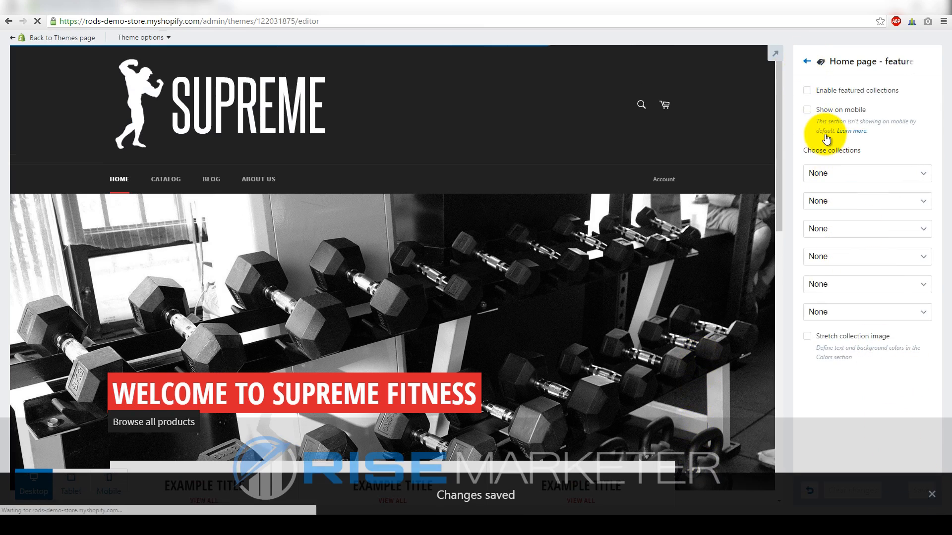
pyautogui.click(807, 61)
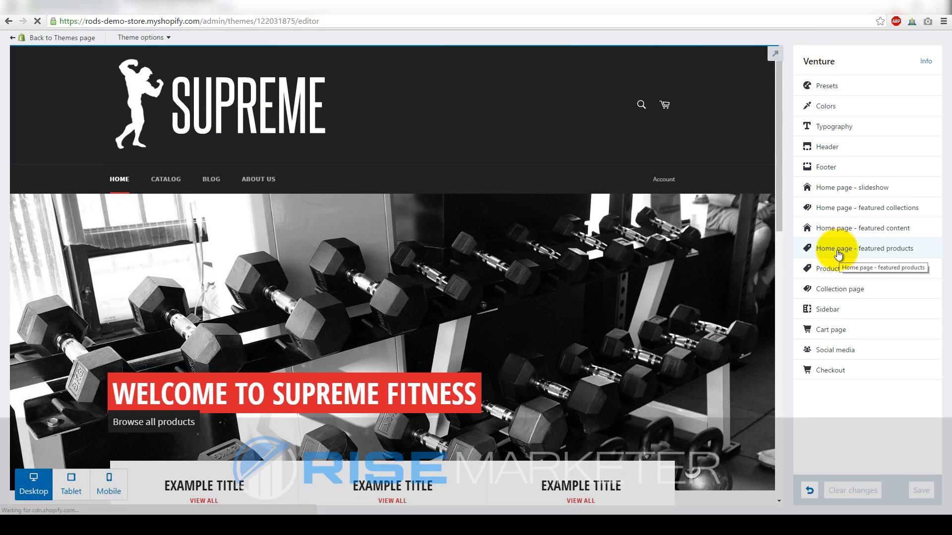
# Enable featured products on the home page and save
pyautogui.click(835, 232)
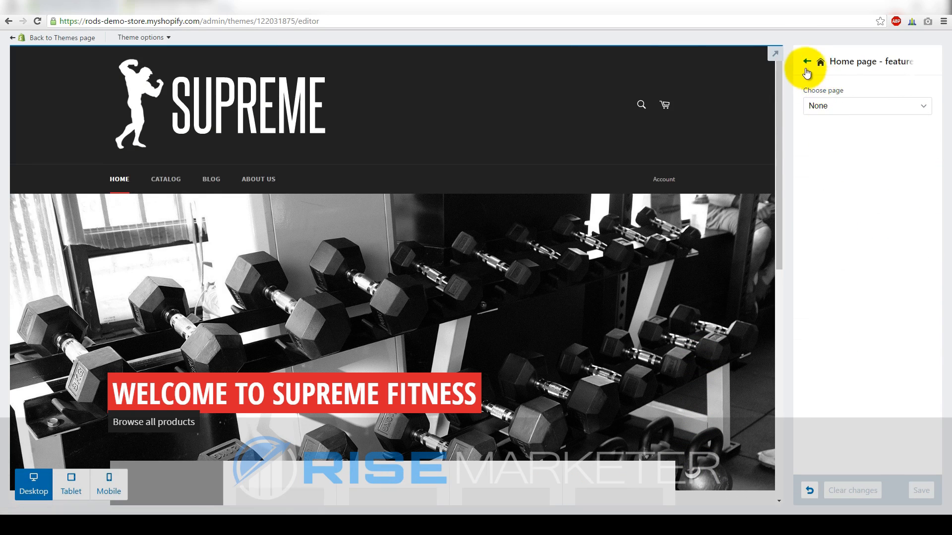
pyautogui.click(806, 68)
pyautogui.click(835, 248)
pyautogui.click(809, 91)
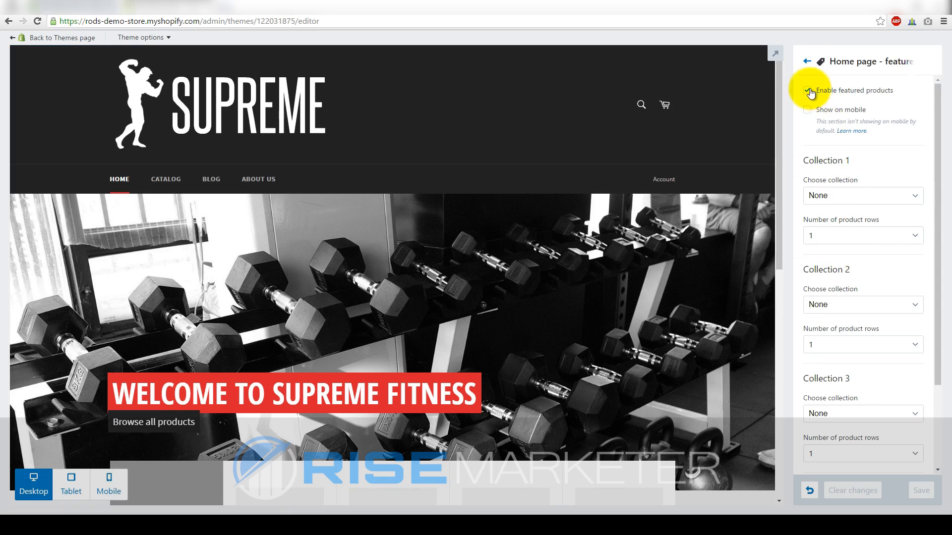
pyautogui.scroll(-2, 897, 327)
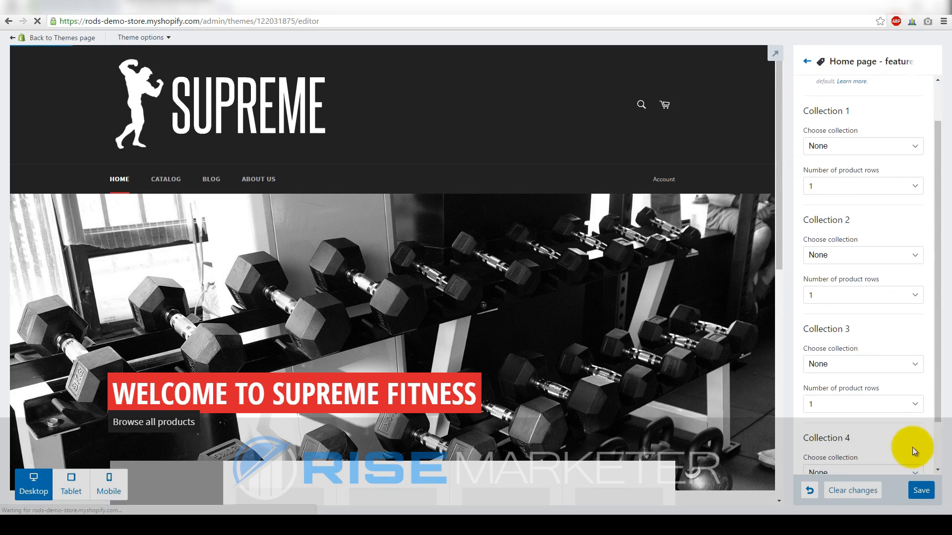
pyautogui.click(919, 490)
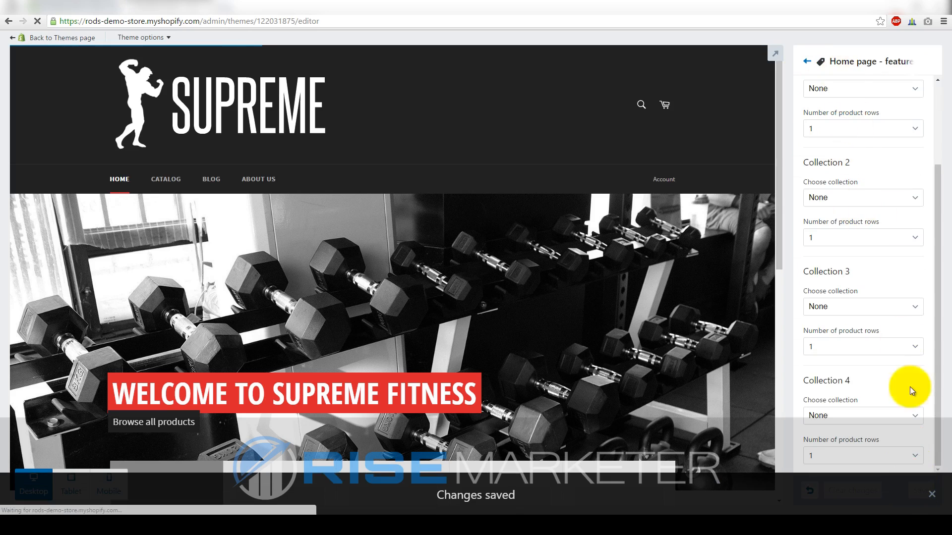
pyautogui.click(806, 61)
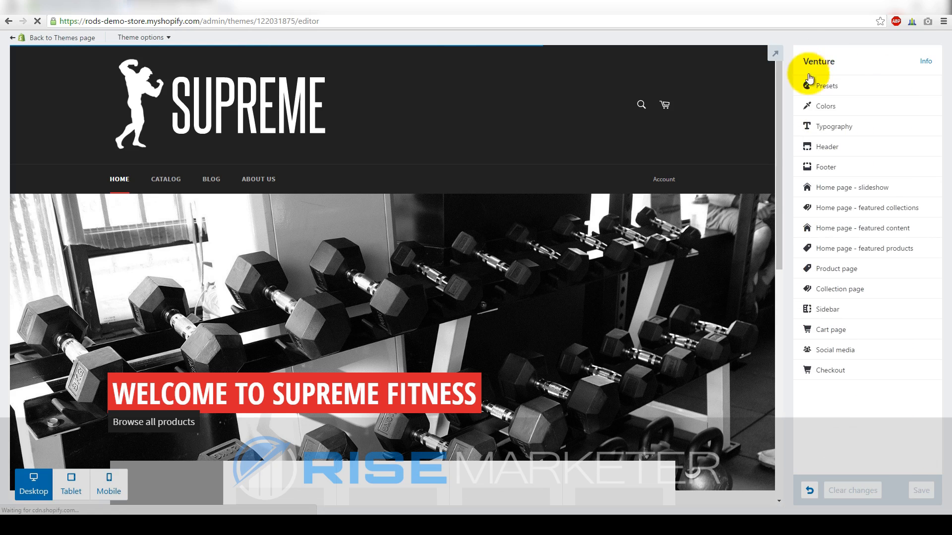
# In Social media settings, copy the example Facebook page address into the Facebook field
pyautogui.scroll(-5, 550, 246)
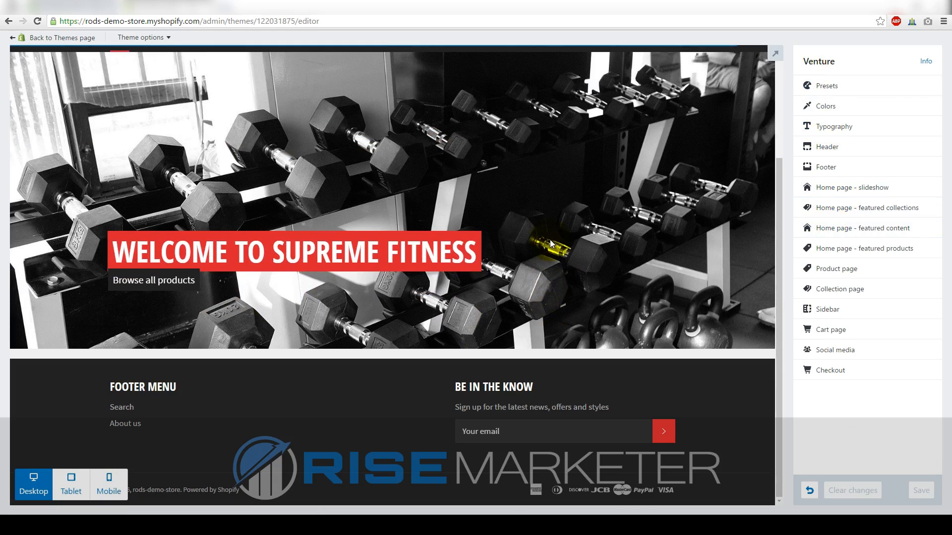
pyautogui.scroll(5, 649, 268)
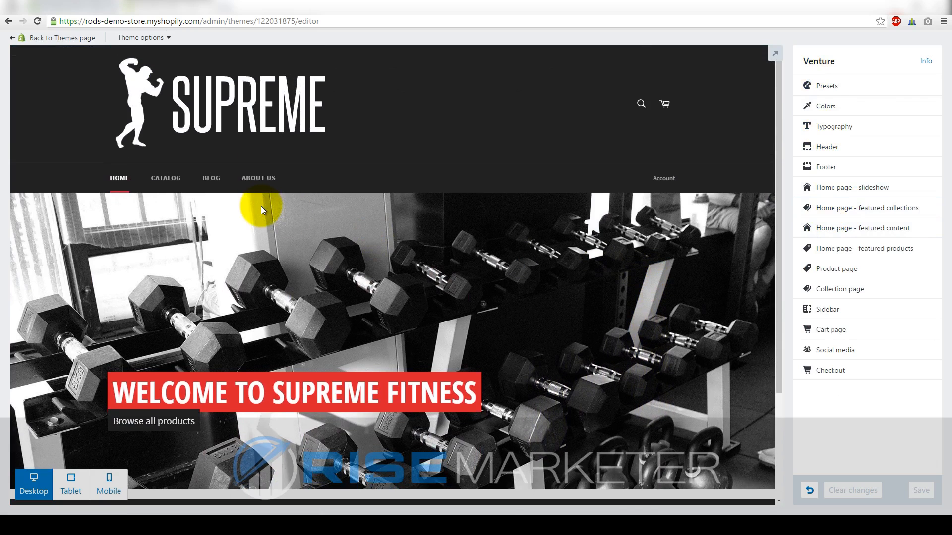
pyautogui.scroll(-5, 263, 206)
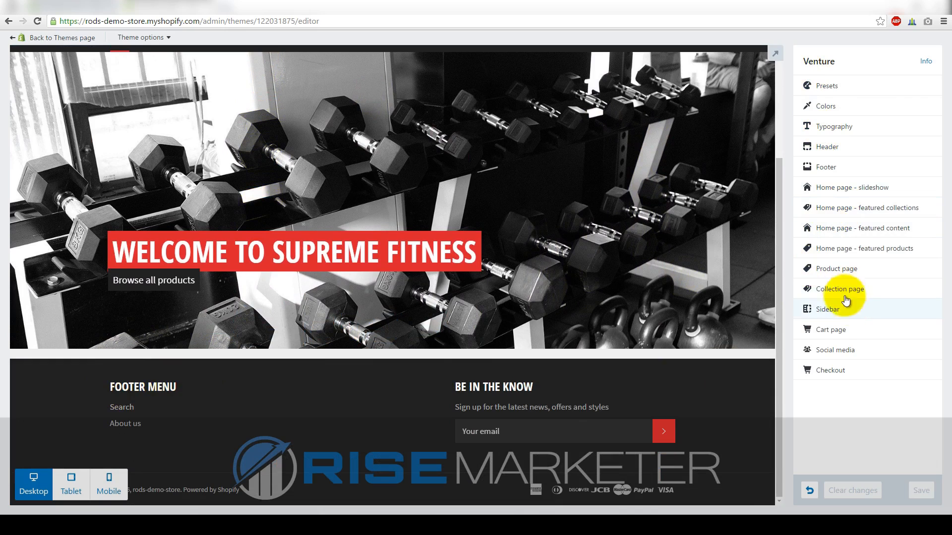
pyautogui.click(834, 350)
pyautogui.moveTo(894, 145); pyautogui.dragTo(804, 143)
pyautogui.rightClick(804, 144)
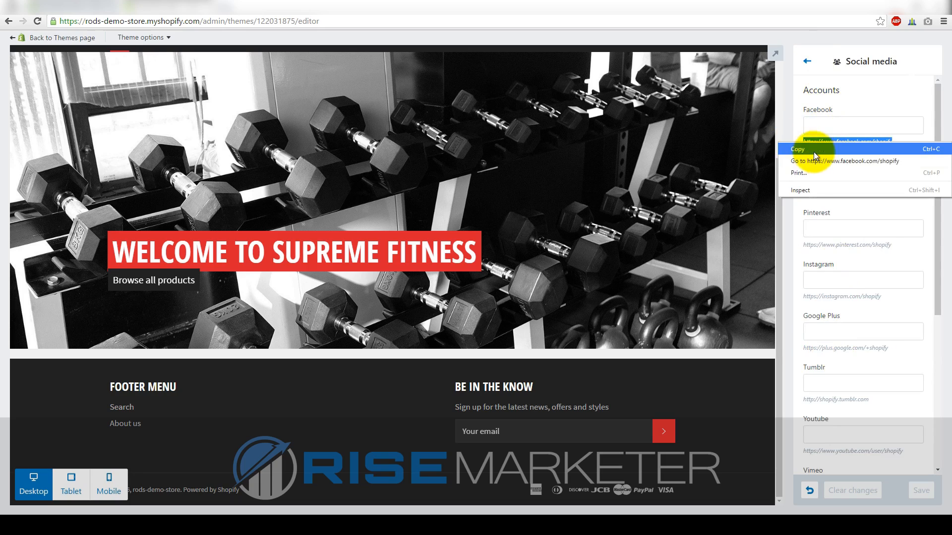
pyautogui.click(813, 151)
pyautogui.rightClick(825, 125)
pyautogui.click(845, 183)
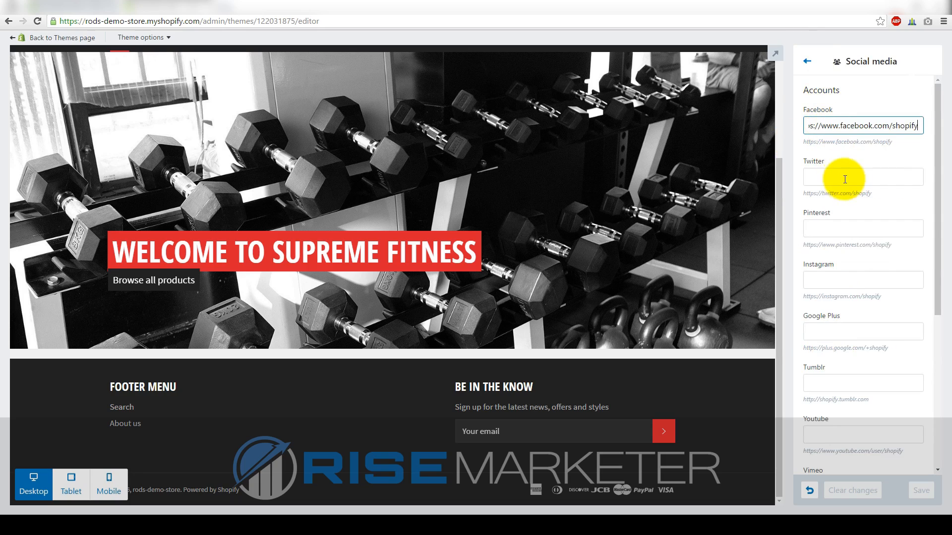
# Copy the example Twitter URL into the Twitter field
pyautogui.click(840, 180)
pyautogui.moveTo(832, 200); pyautogui.dragTo(805, 195)
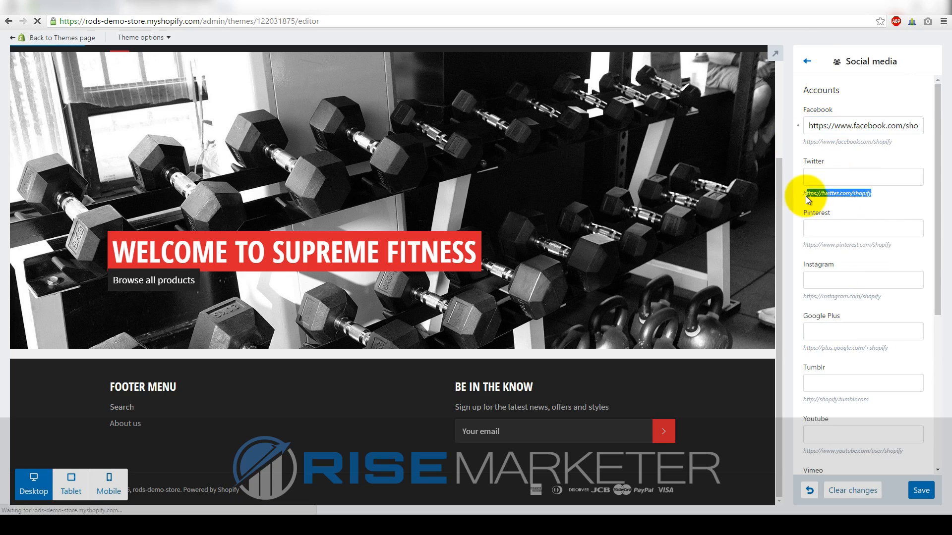
pyautogui.rightClick(805, 195)
pyautogui.click(816, 201)
pyautogui.rightClick(823, 178)
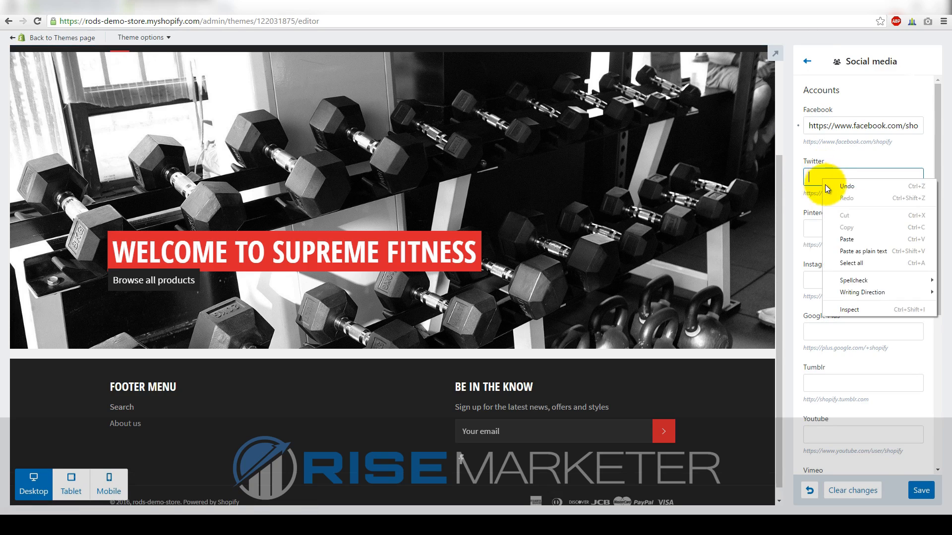
pyautogui.click(840, 239)
# Copy the example Pinterest URL into the Pinterest field
pyautogui.click(823, 229)
pyautogui.doubleClick(824, 248)
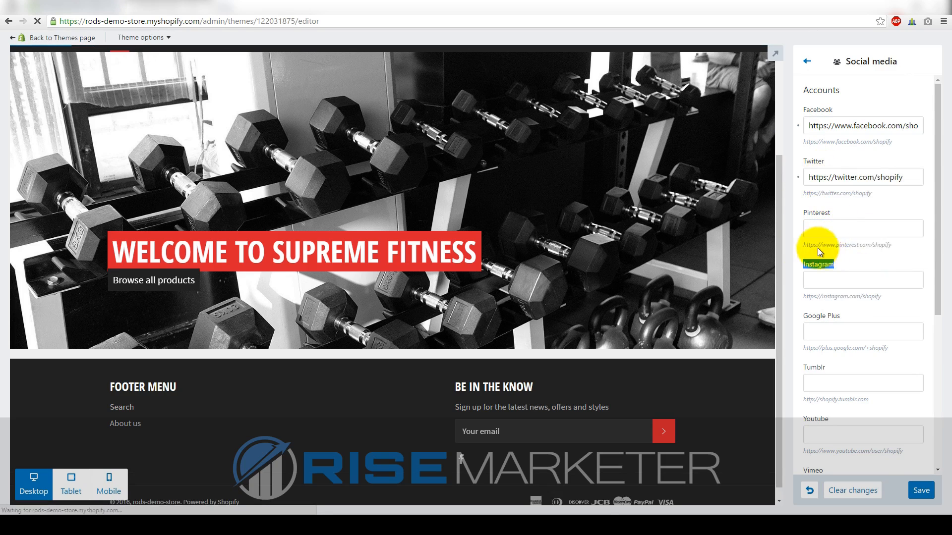
pyautogui.rightClick(807, 245)
pyautogui.click(809, 252)
pyautogui.click(820, 228)
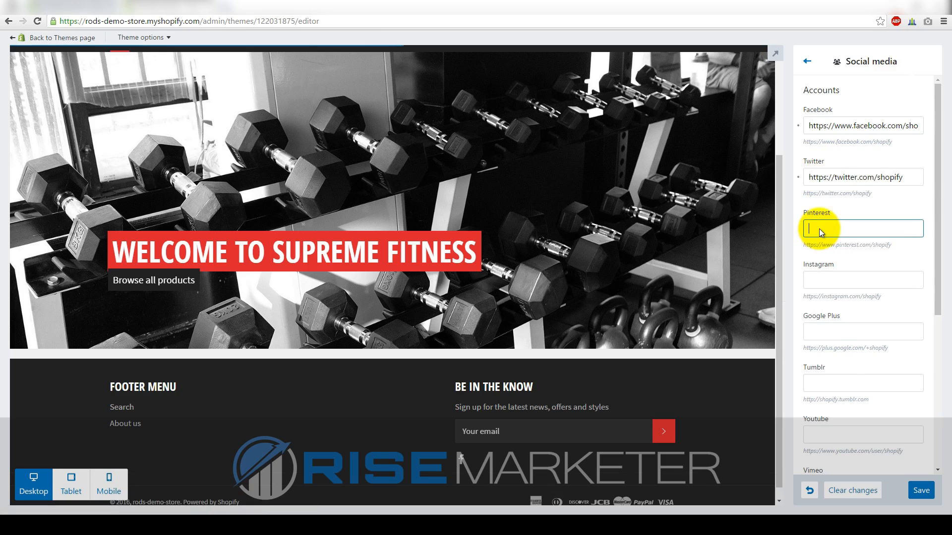
pyautogui.rightClick(820, 228)
pyautogui.click(843, 289)
# Copy the example Instagram URL into the Instagram field and save the social links
pyautogui.moveTo(881, 296); pyautogui.dragTo(798, 296)
pyautogui.rightClick(809, 298)
pyautogui.click(812, 304)
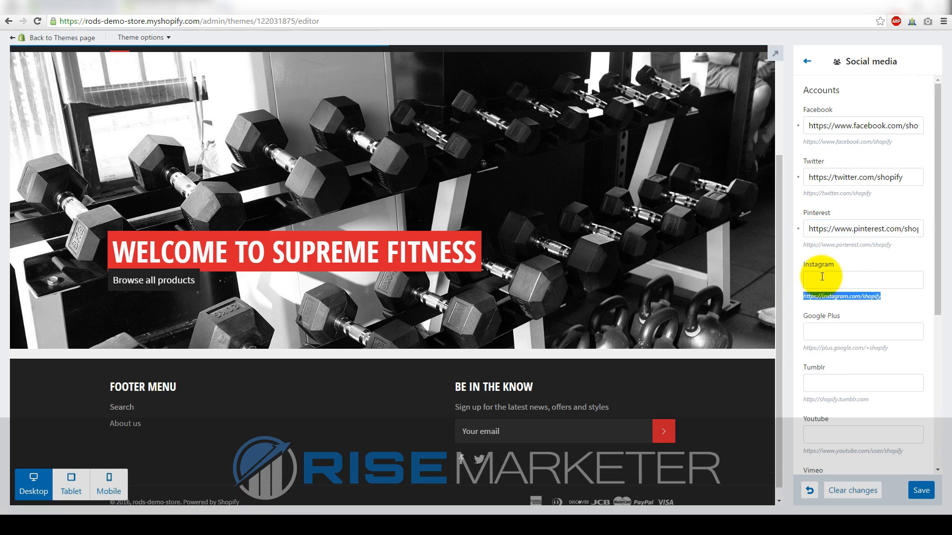
pyautogui.click(819, 278)
pyautogui.rightClick(819, 278)
pyautogui.click(844, 337)
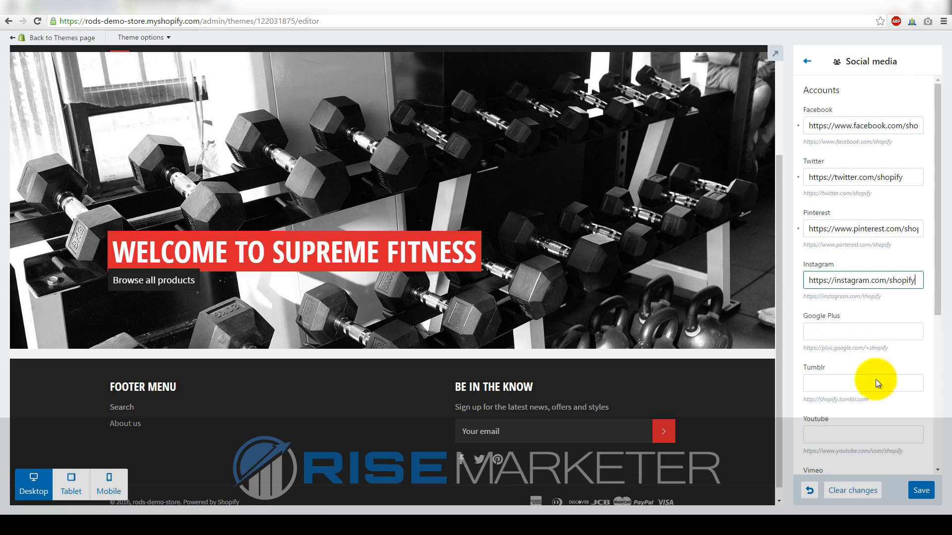
pyautogui.click(924, 492)
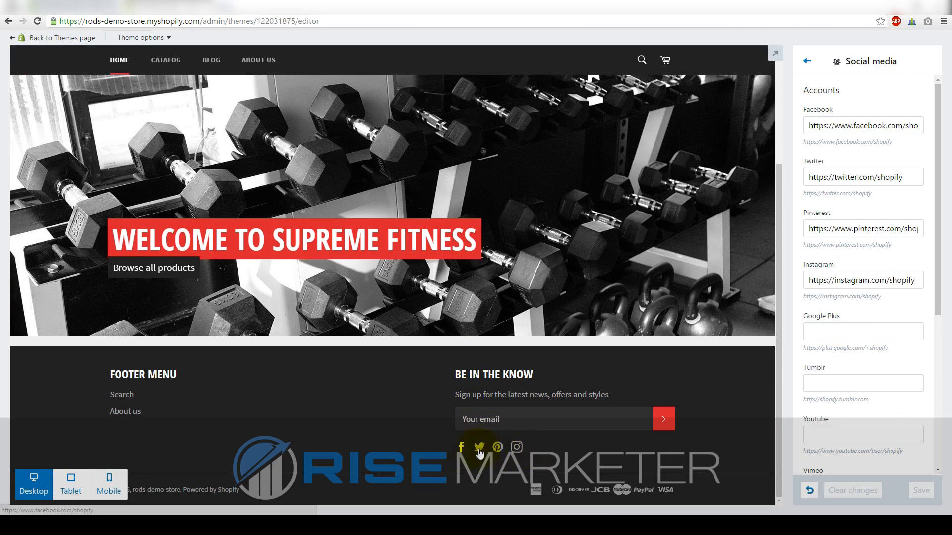
# Return to the theme settings list and preview the store's Blog and About Us pages
pyautogui.click(806, 61)
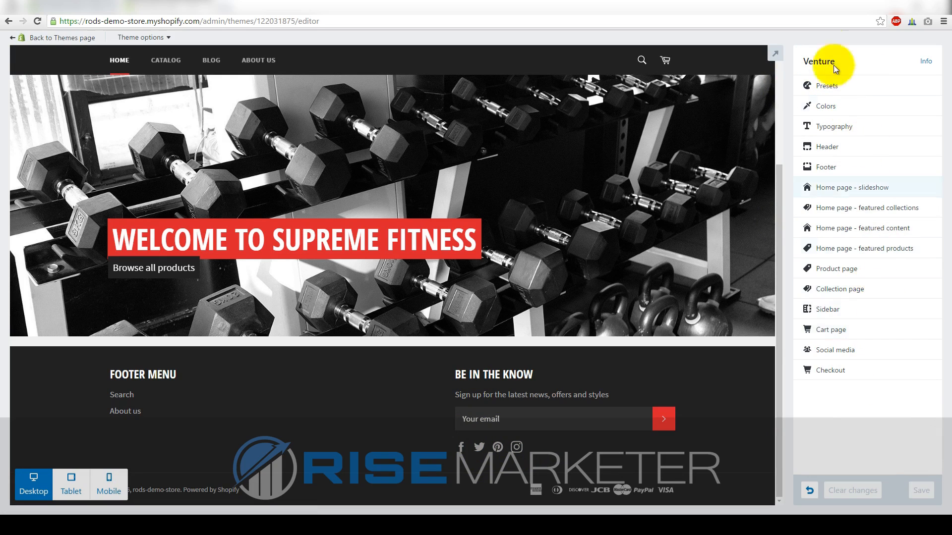
pyautogui.scroll(3, 299, 216)
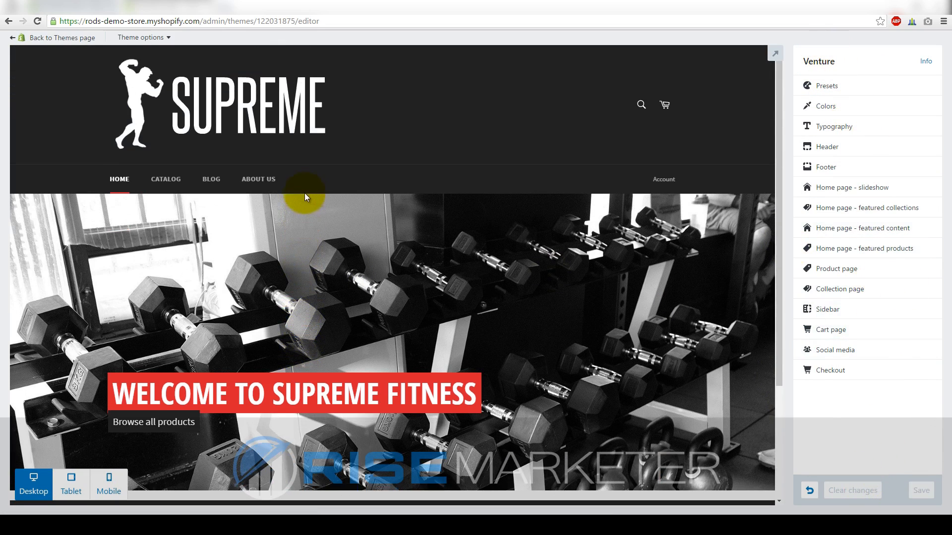
pyautogui.scroll(-3, 377, 243)
pyautogui.scroll(3, 325, 251)
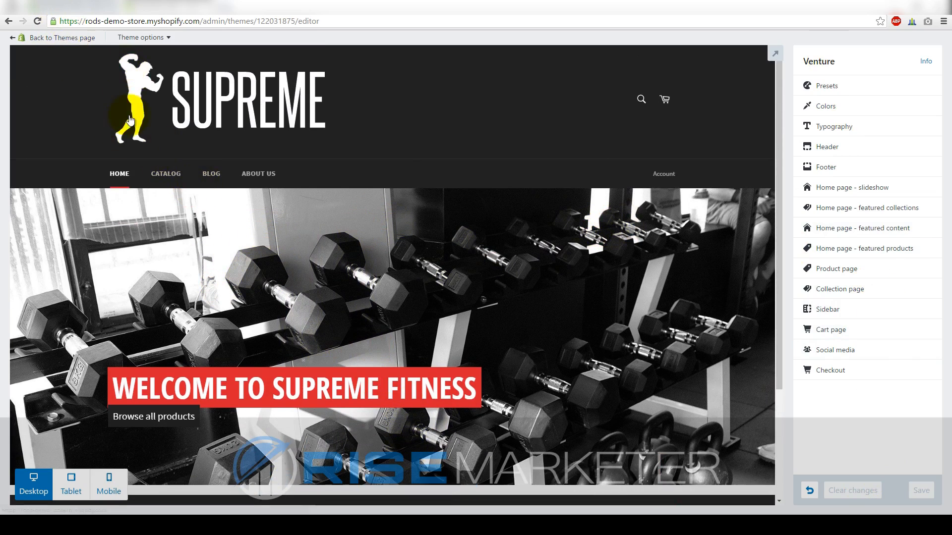
pyautogui.click(62, 38)
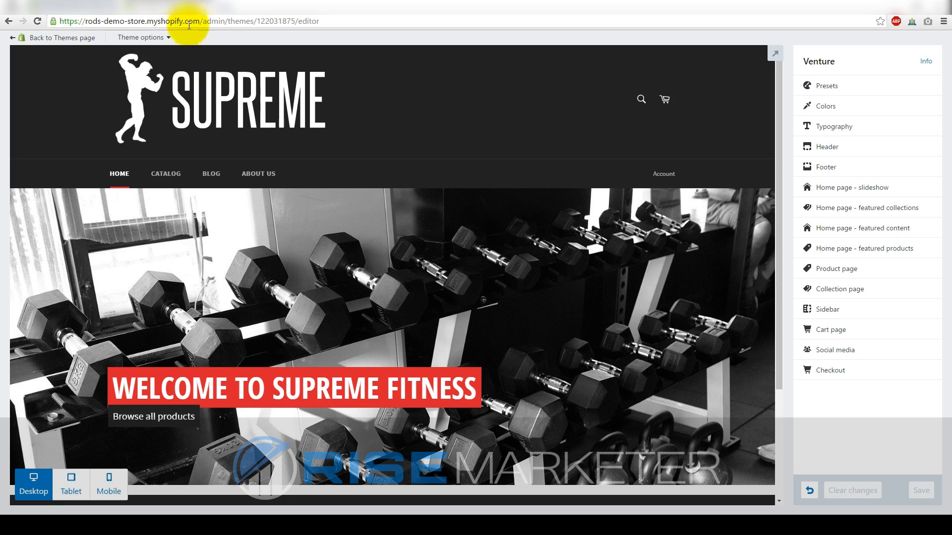
pyautogui.click(209, 177)
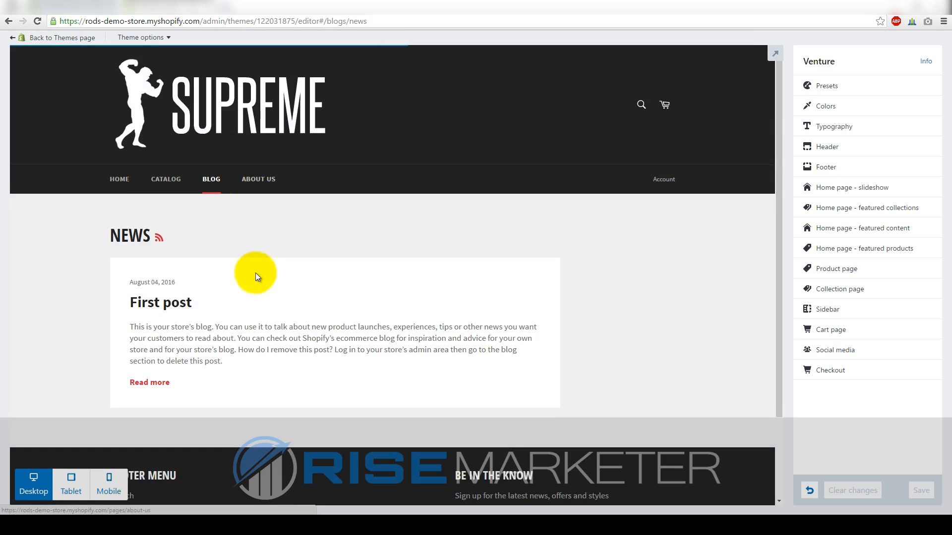
pyautogui.scroll(-2, 181, 284)
pyautogui.click(257, 81)
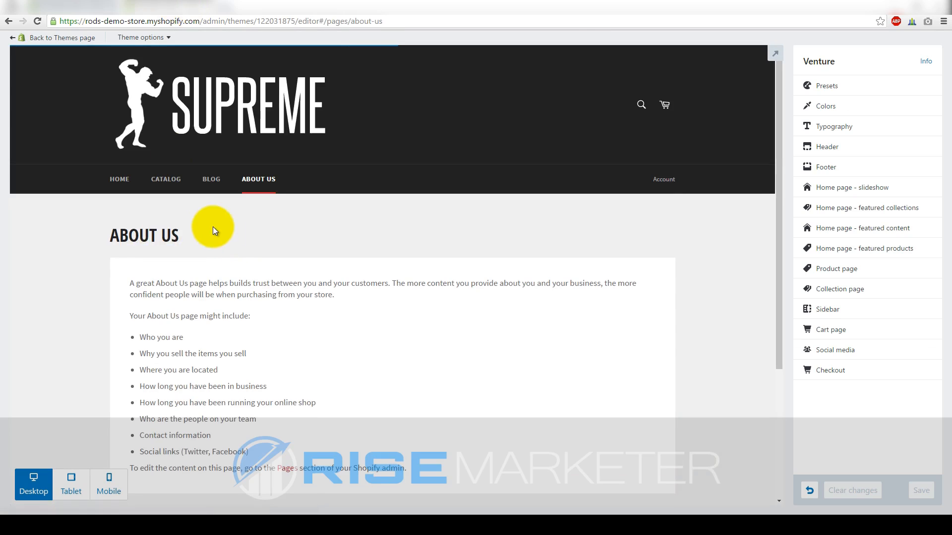
# Exit the theme editor to the themes admin and show the Online Store Pages list
pyautogui.click(89, 38)
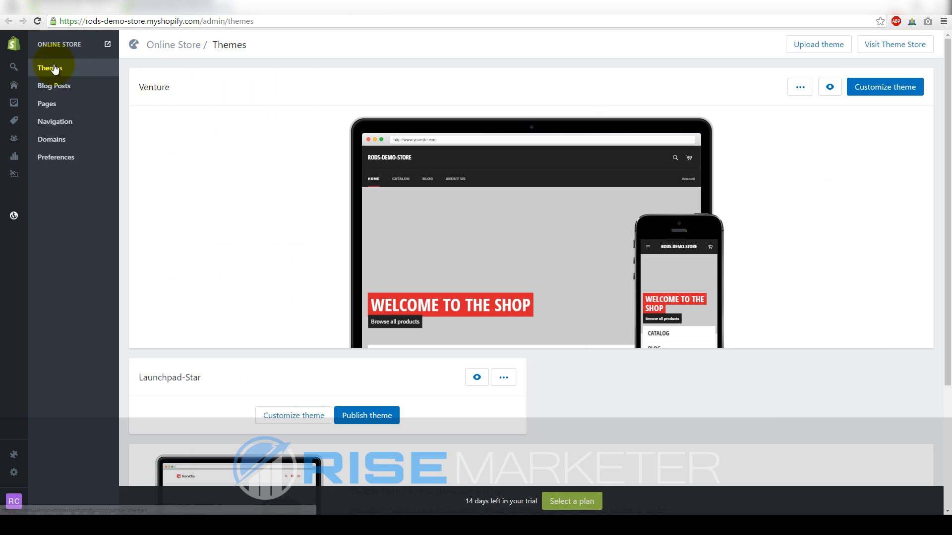
pyautogui.click(49, 106)
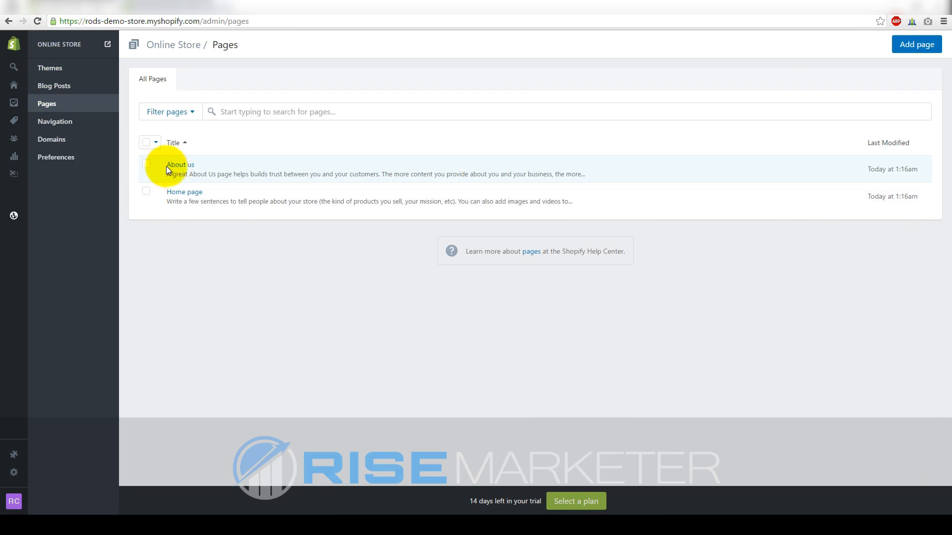
# Replace the About us content with 'This is my about me page', save, and verify it in the preview
pyautogui.click(180, 168)
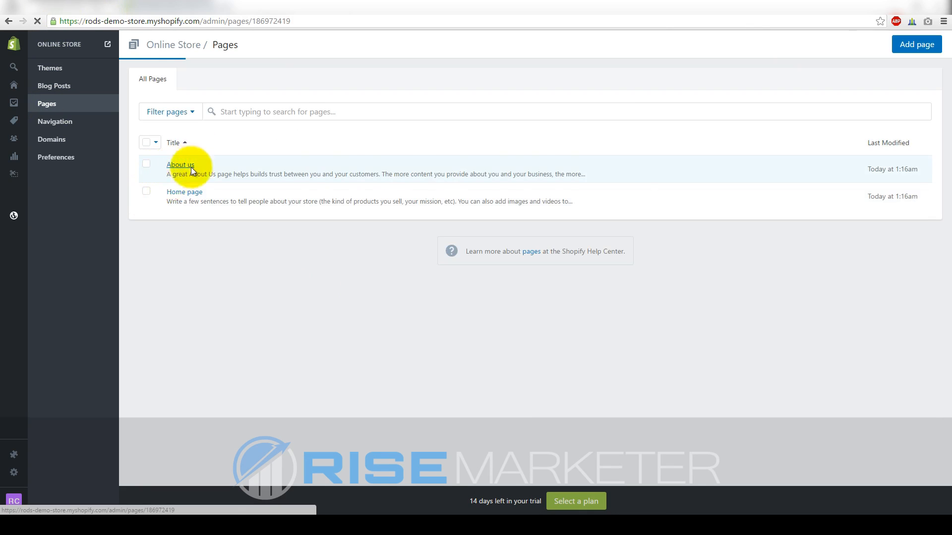
pyautogui.hotkey('ctrl', 'a')
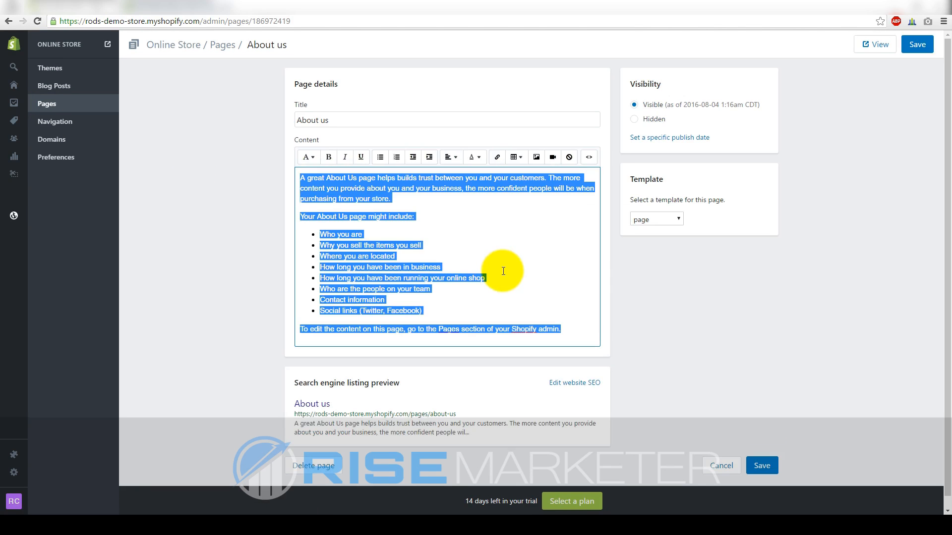
pyautogui.write('This is my')
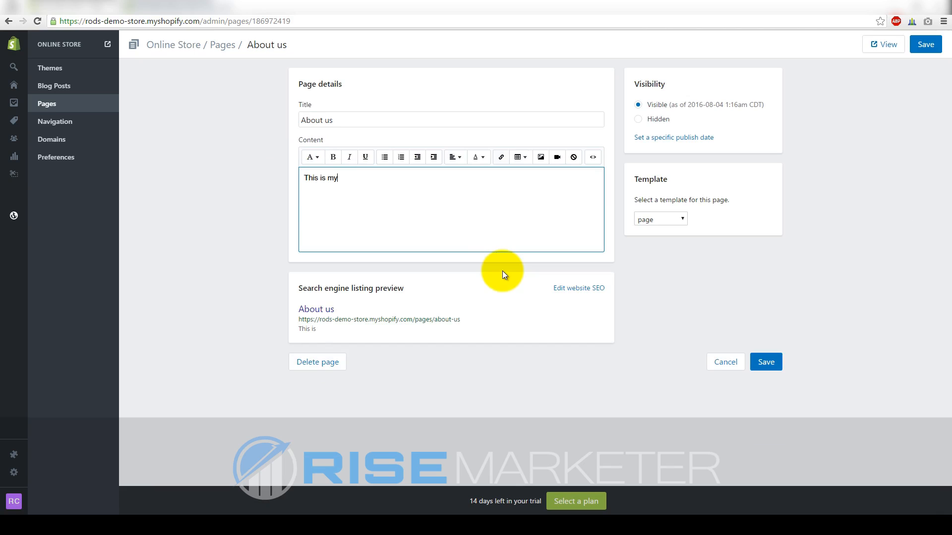
pyautogui.write(' about me page')
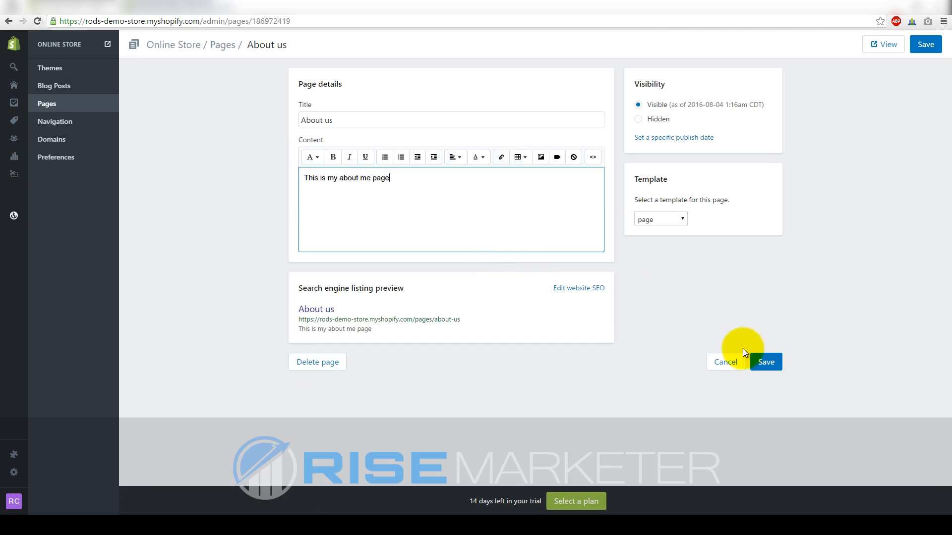
pyautogui.click(760, 357)
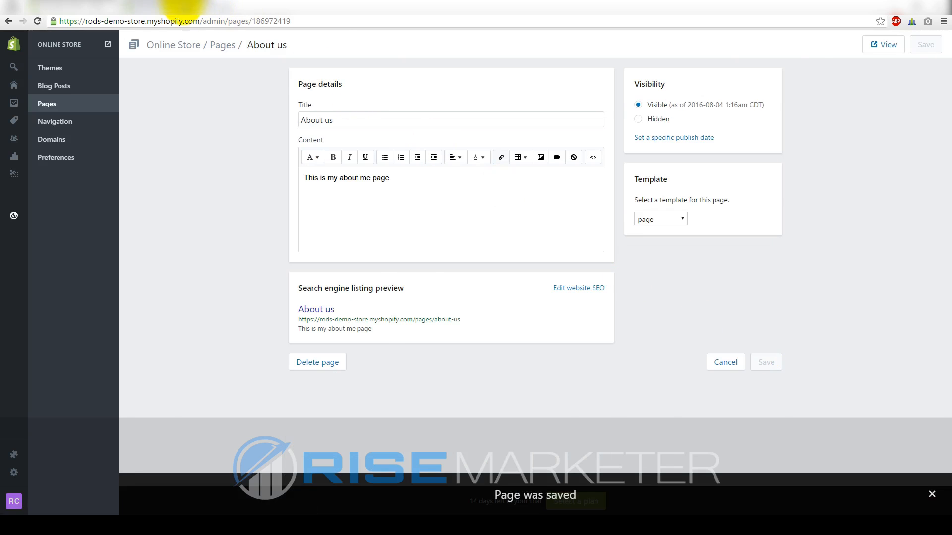
pyautogui.click(183, 7)
pyautogui.click(270, 181)
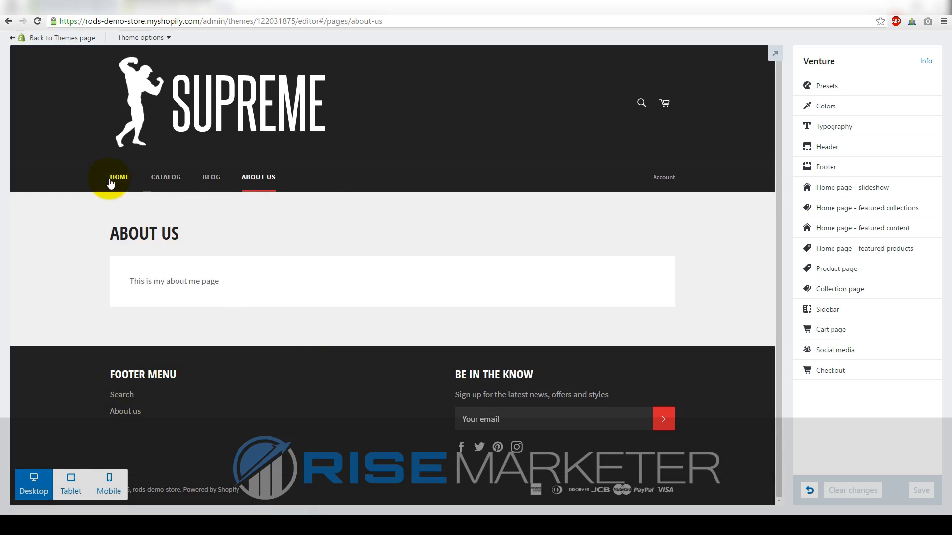
pyautogui.click(73, 6)
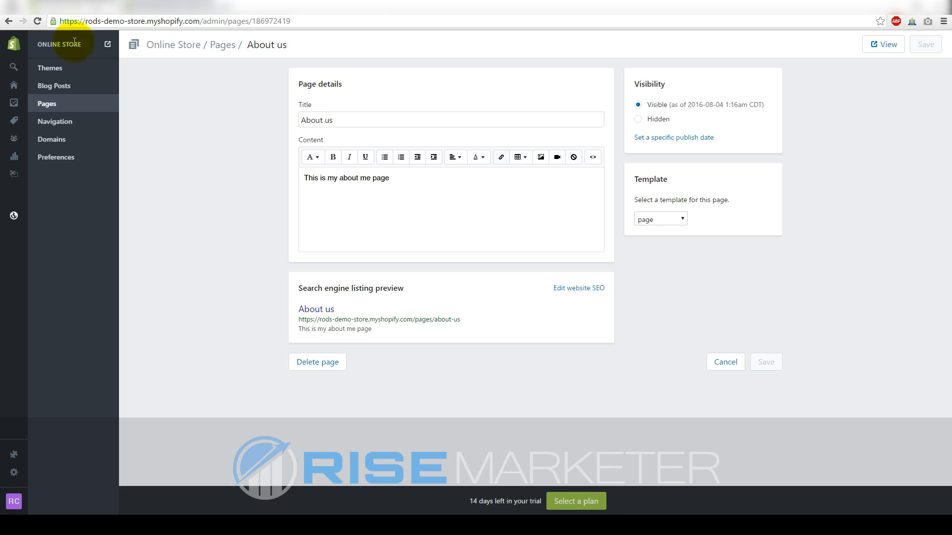
# Add a new Footer menu item whose link type is Web address
pyautogui.click(54, 122)
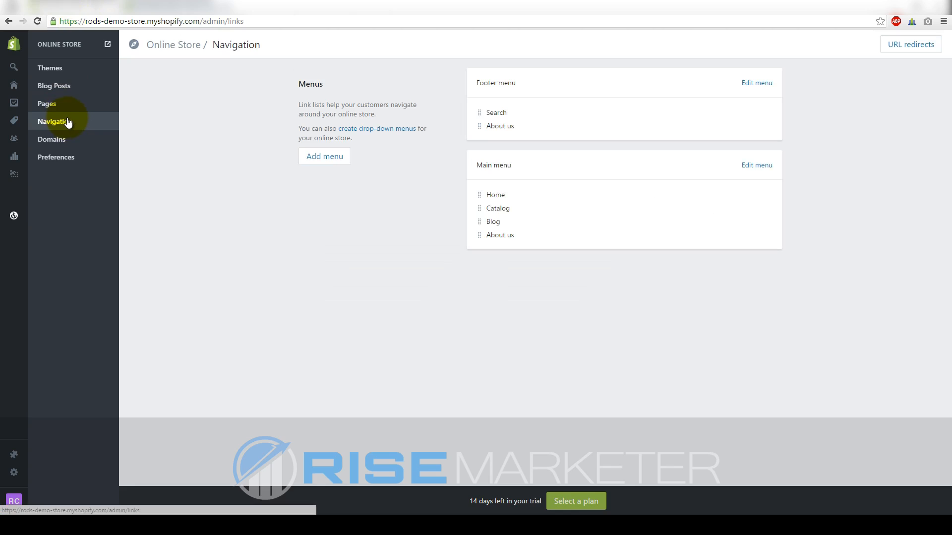
pyautogui.click(762, 85)
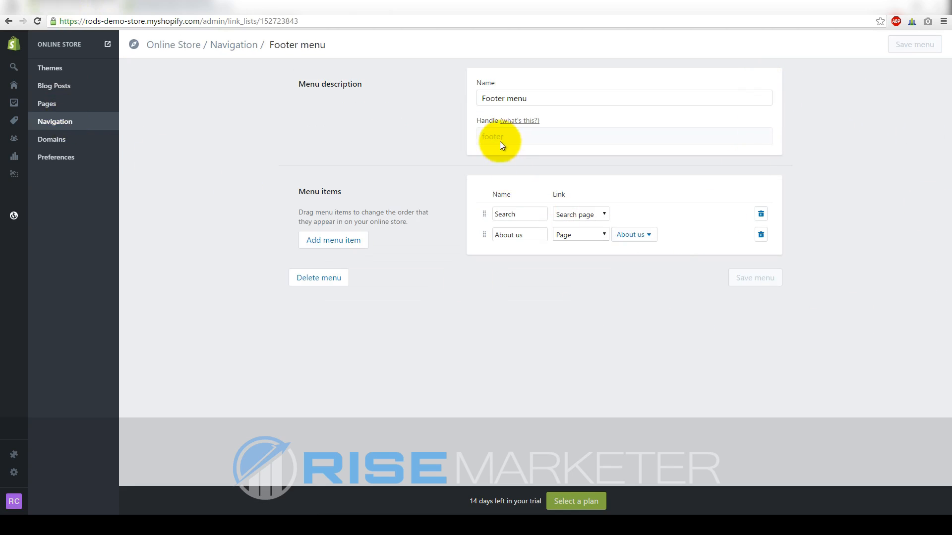
pyautogui.click(329, 240)
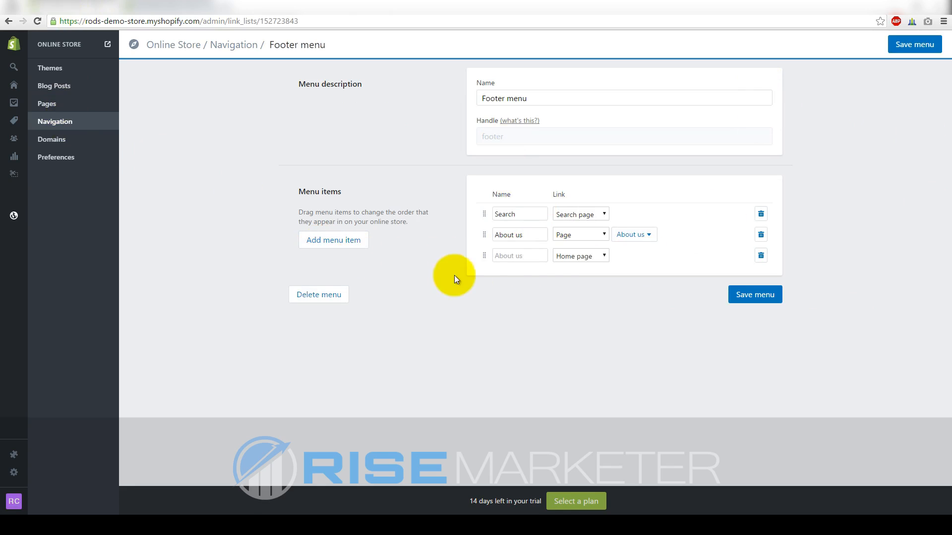
pyautogui.click(575, 255)
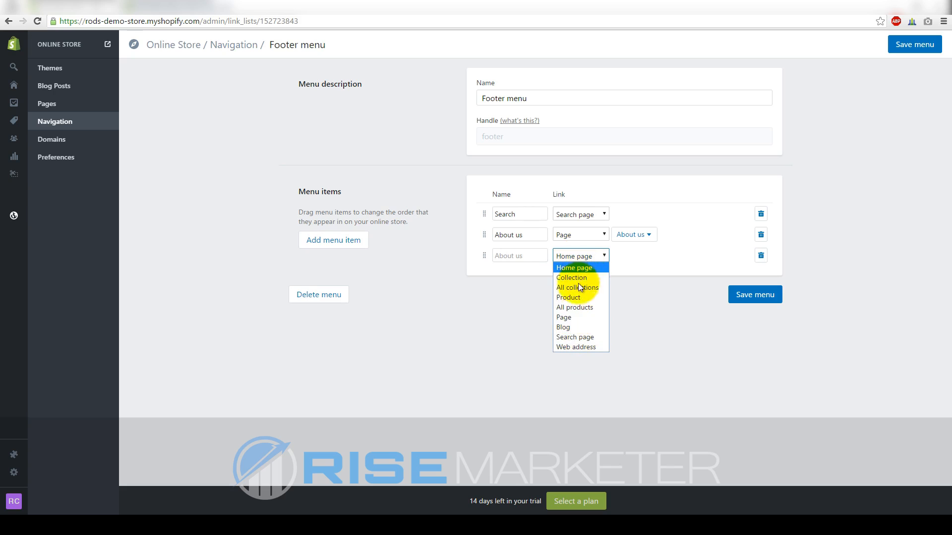
pyautogui.click(573, 346)
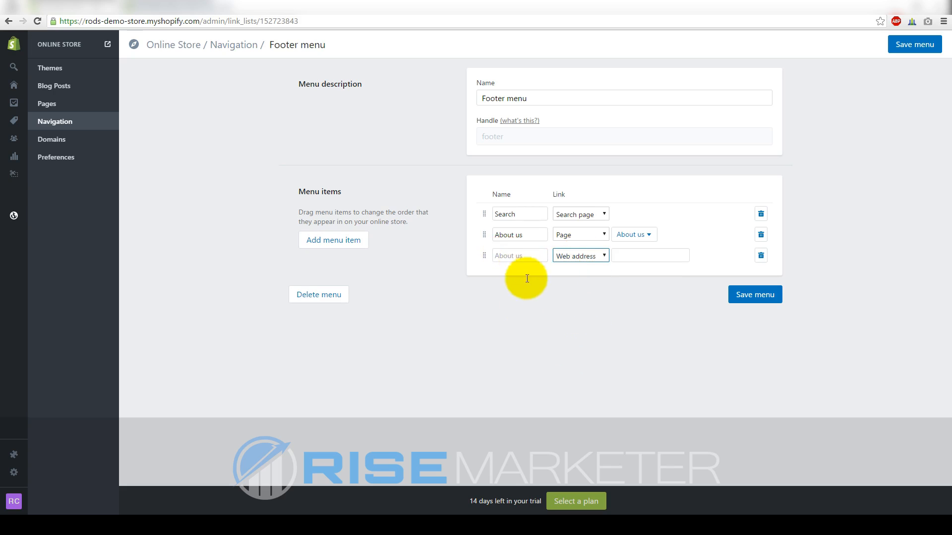
# Go back to the themes admin and switch browser tabs toward Fiverr
pyautogui.click(226, 154)
pyautogui.click(59, 74)
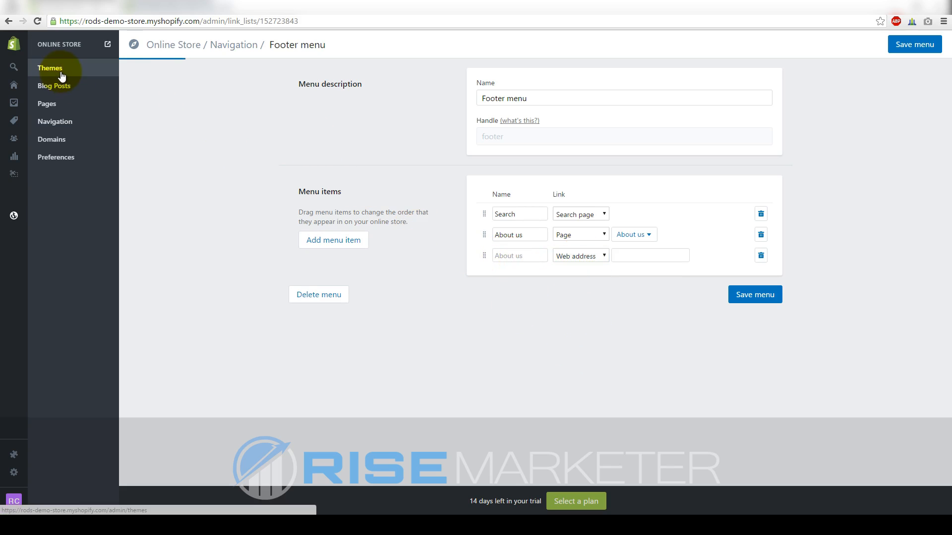
pyautogui.click(180, 2)
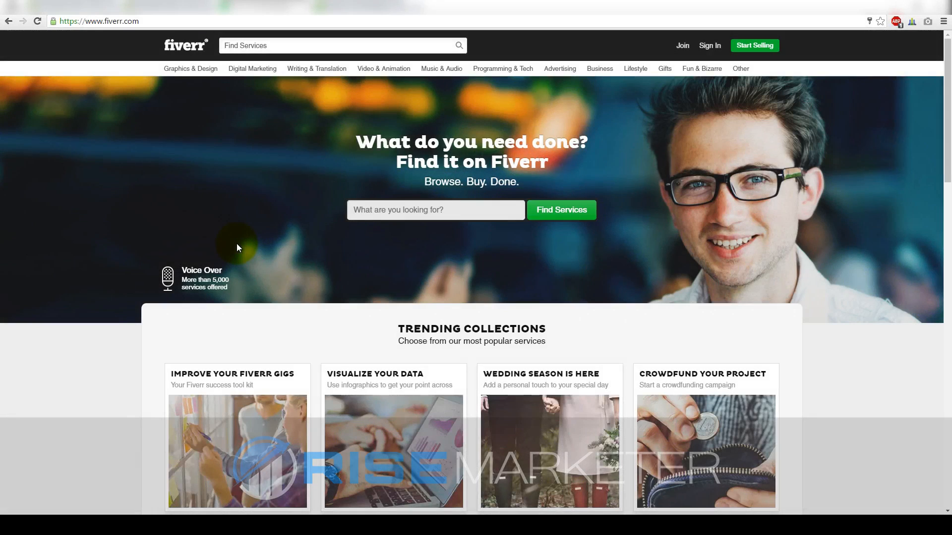
# Look briefly at Upwork's freelancer homepage, then return to the Fiverr homepage
pyautogui.click(340, 8)
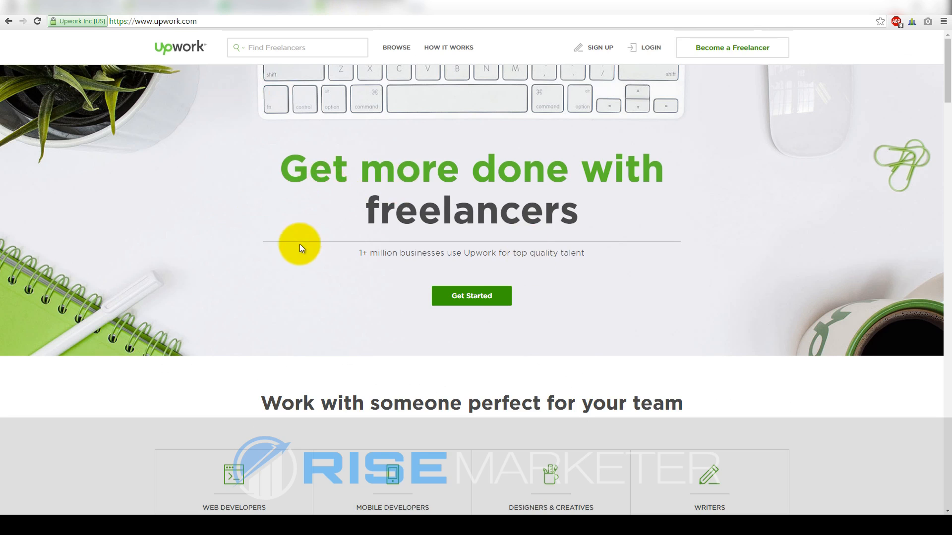
pyautogui.click(264, 7)
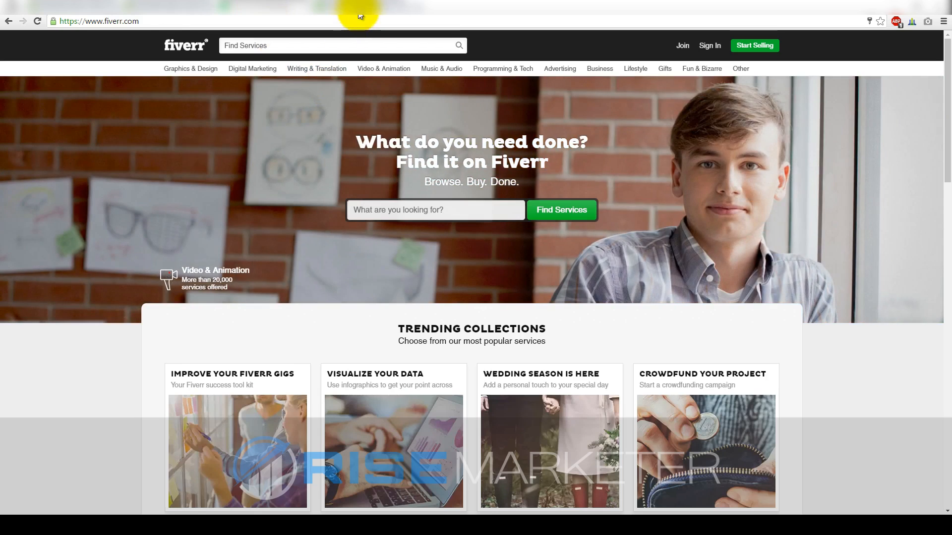
# Back on the Fiverr homepage, search for 'logo design' gigs
pyautogui.click(361, 14)
pyautogui.click(257, 9)
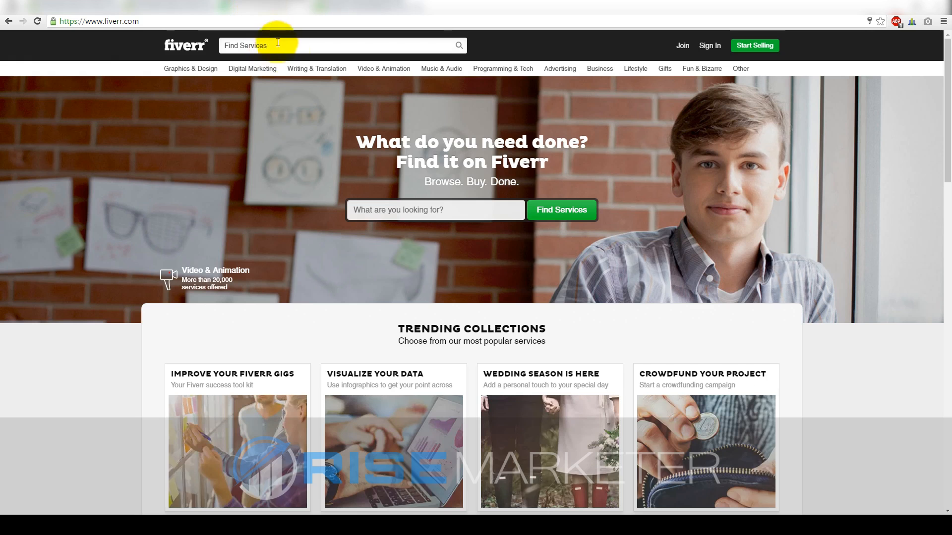
pyautogui.click(378, 211)
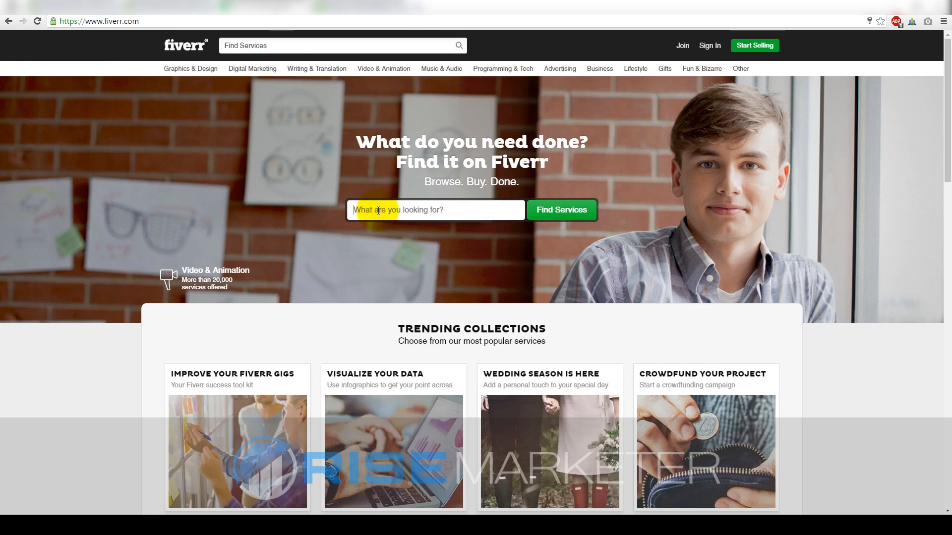
pyautogui.write('logo')
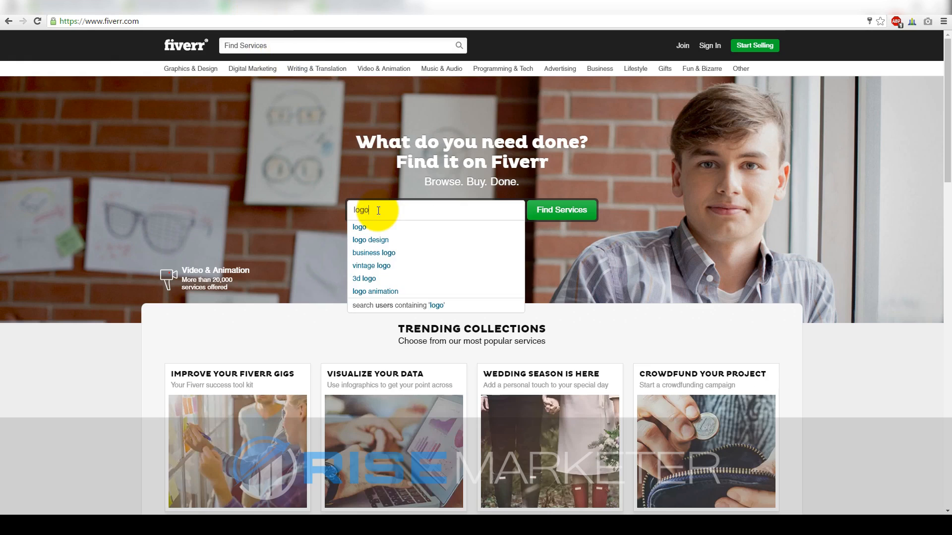
pyautogui.click(372, 240)
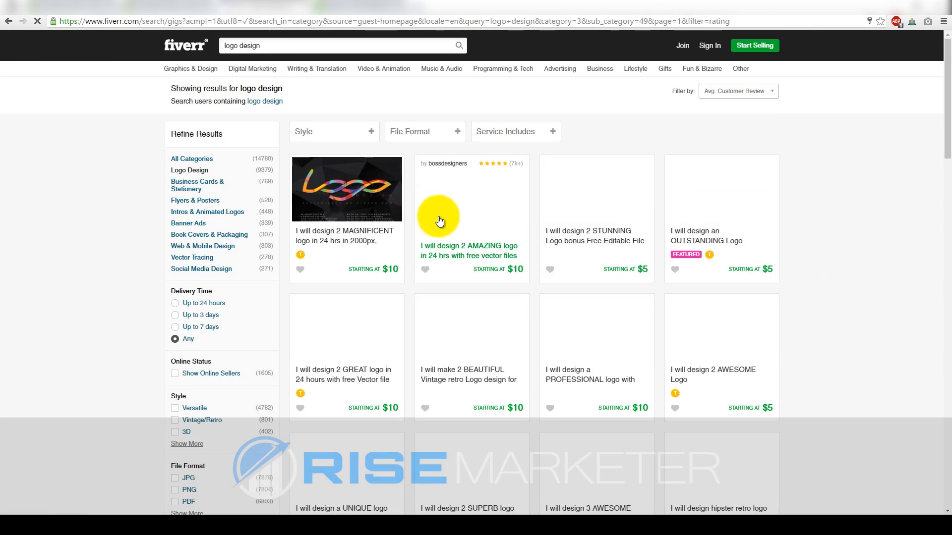
pyautogui.scroll(-5, 941, 149)
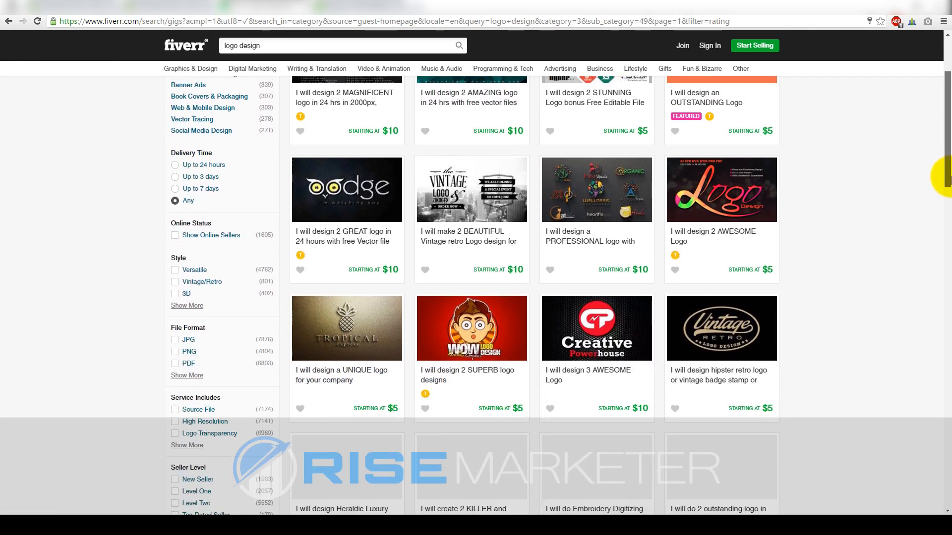
pyautogui.scroll(-2, 948, 201)
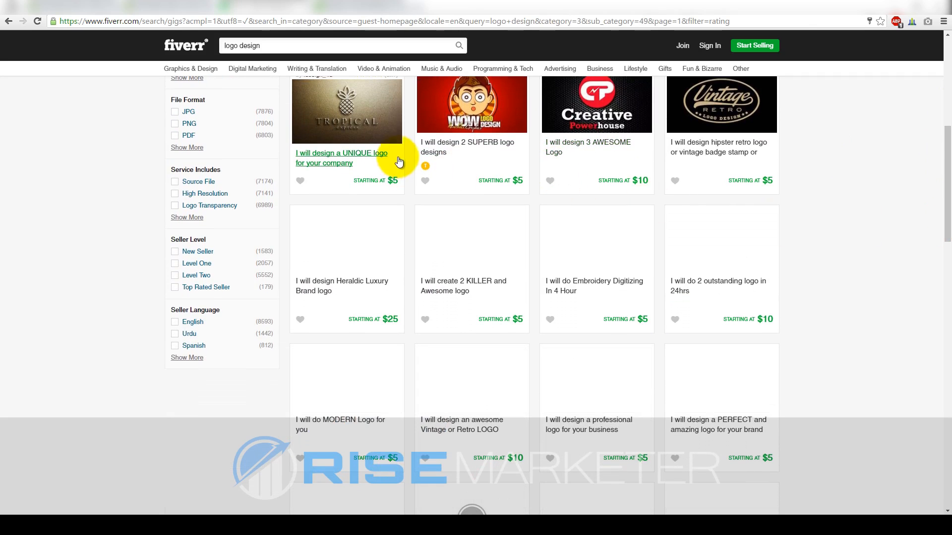
pyautogui.scroll(7, 720, 295)
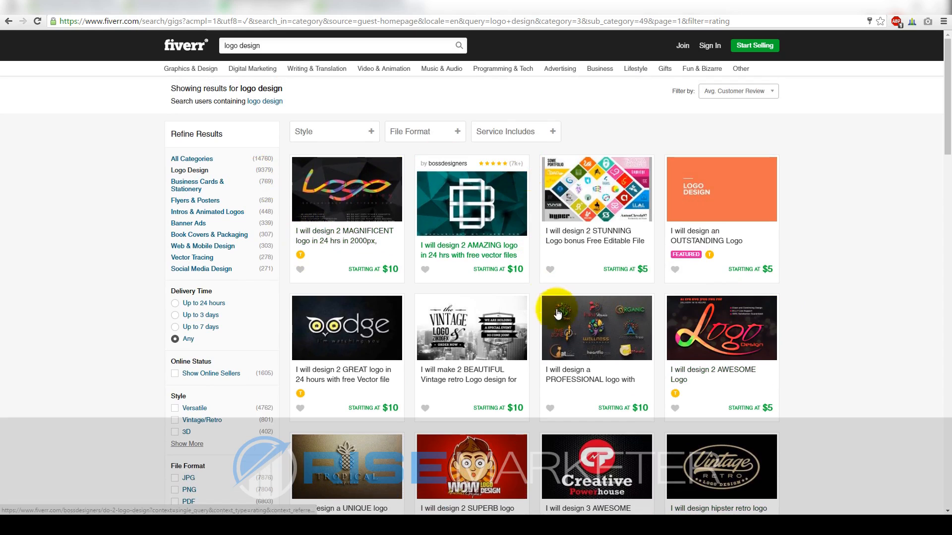
# Sort the logo results by Avg. Customer Review and open the 'I will design an OUTSTANDING Logo' gig
pyautogui.click(754, 93)
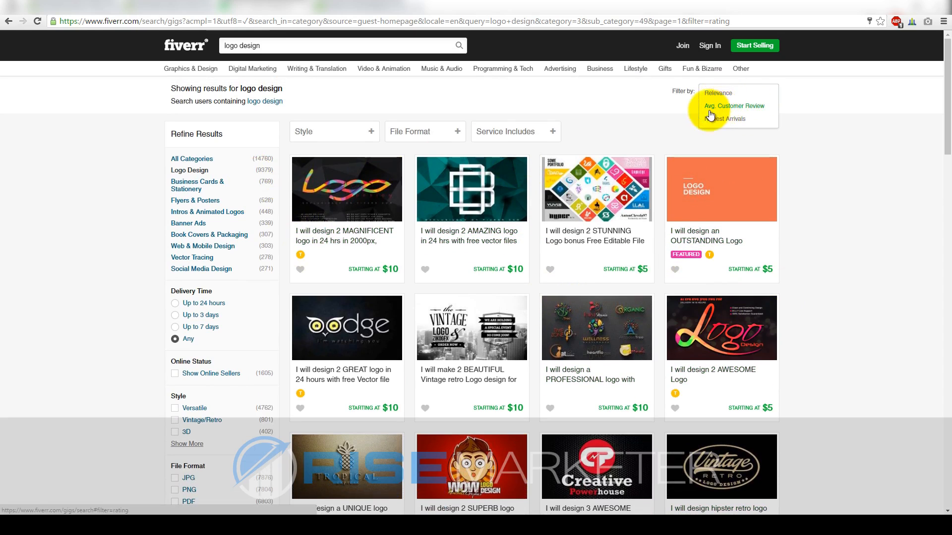
pyautogui.click(730, 106)
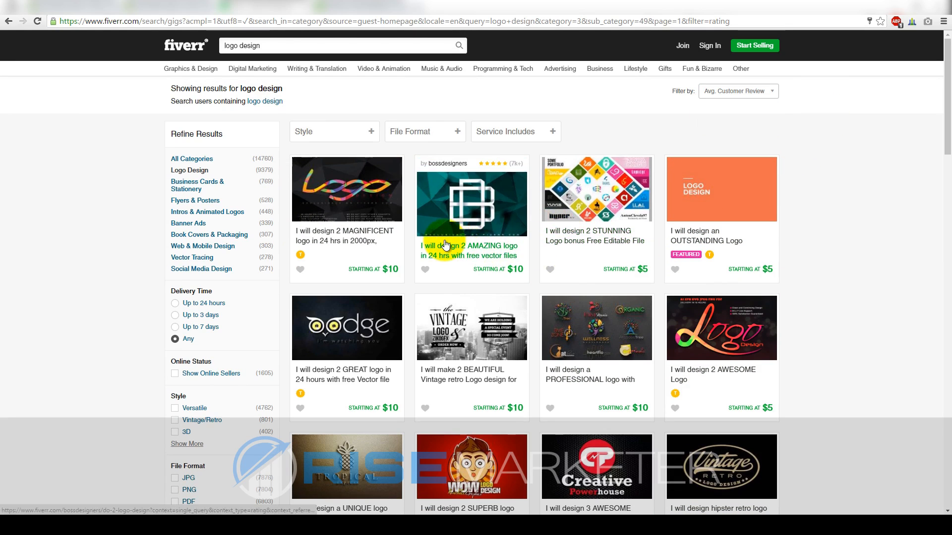
pyautogui.moveTo(948, 84); pyautogui.dragTo(951, 129)
pyautogui.scroll(4, 951, 130)
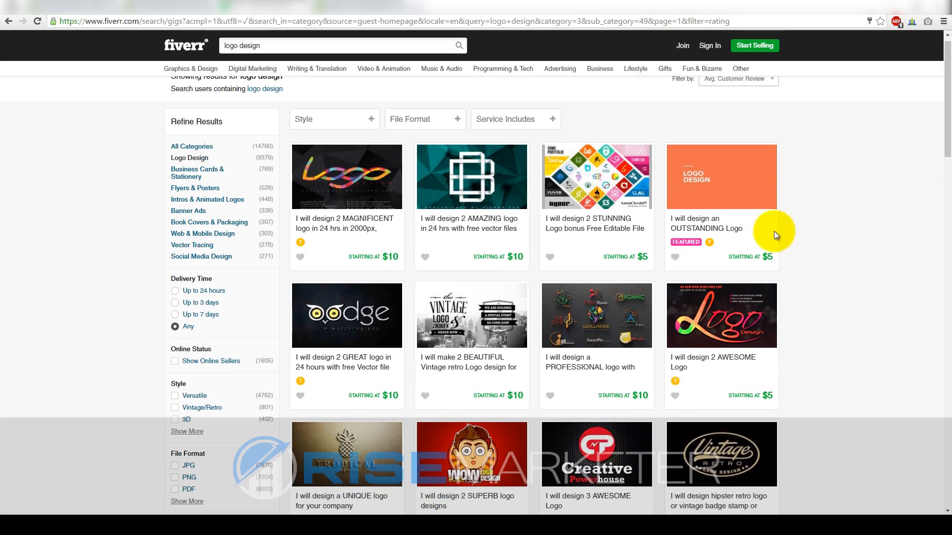
pyautogui.click(690, 249)
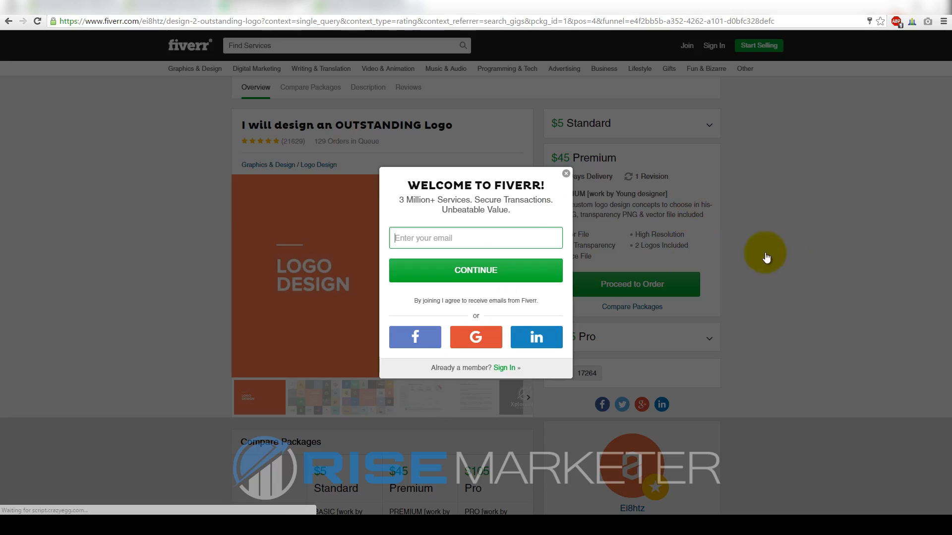
# Dismiss the signup popup and browse the gig's sample logos, from XploreWild to GradGains
pyautogui.click(565, 173)
pyautogui.click(312, 402)
pyautogui.click(357, 398)
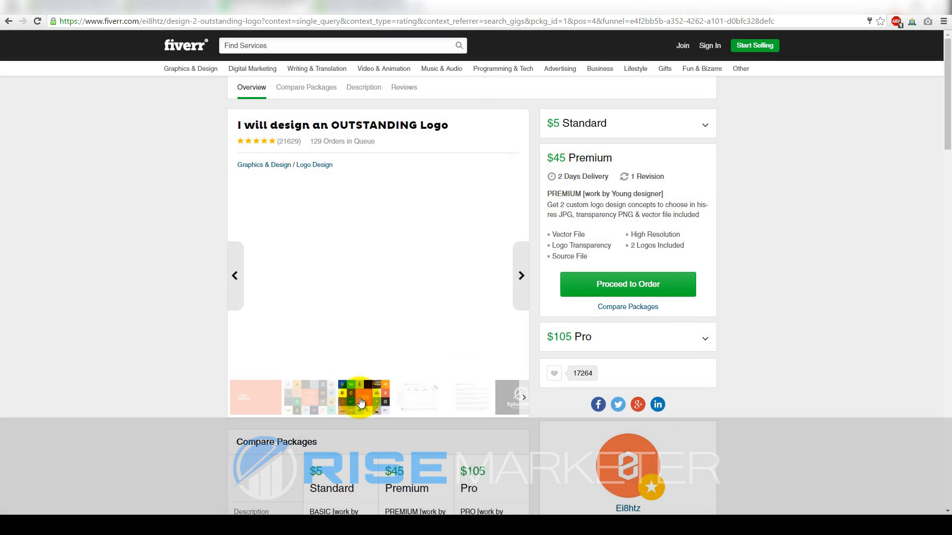
pyautogui.click(421, 404)
pyautogui.click(476, 399)
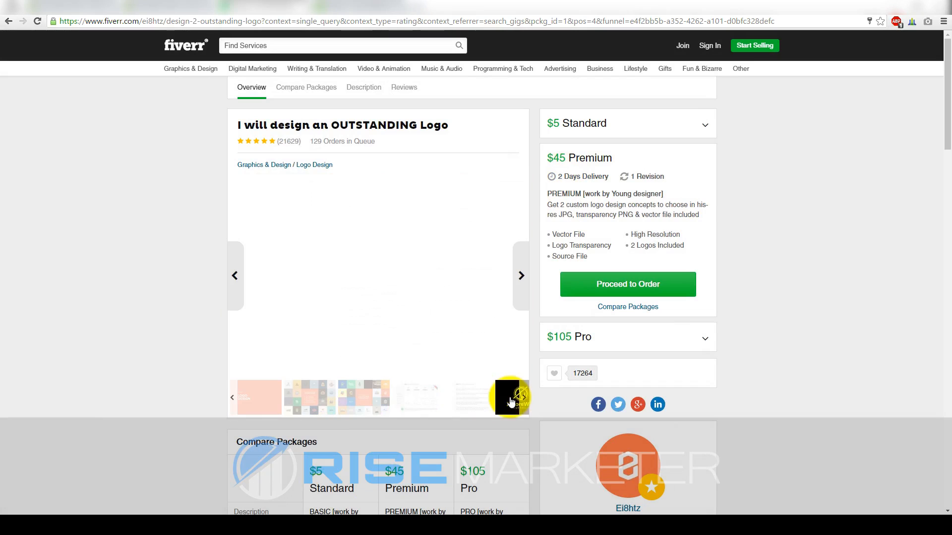
pyautogui.click(510, 400)
pyautogui.click(459, 404)
pyautogui.click(404, 400)
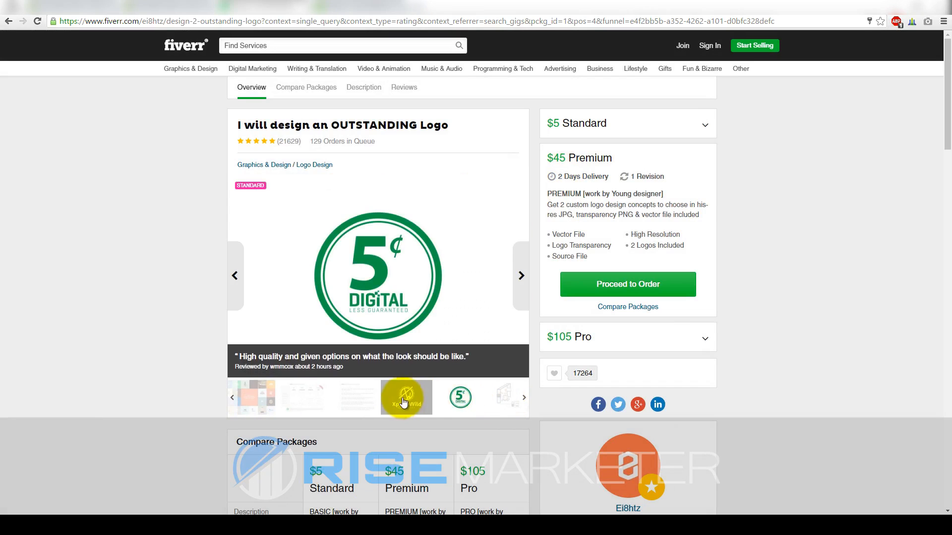
pyautogui.click(455, 398)
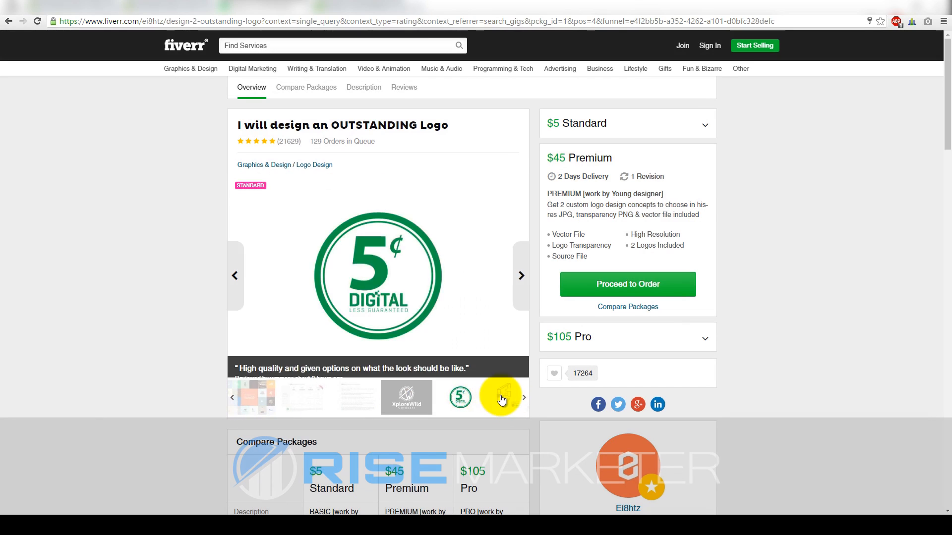
pyautogui.click(497, 400)
pyautogui.click(476, 407)
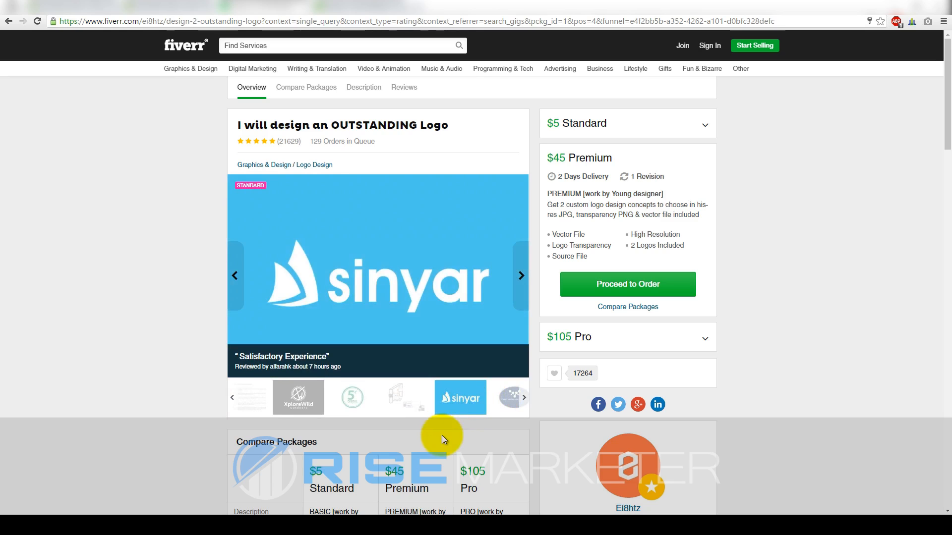
pyautogui.click(498, 398)
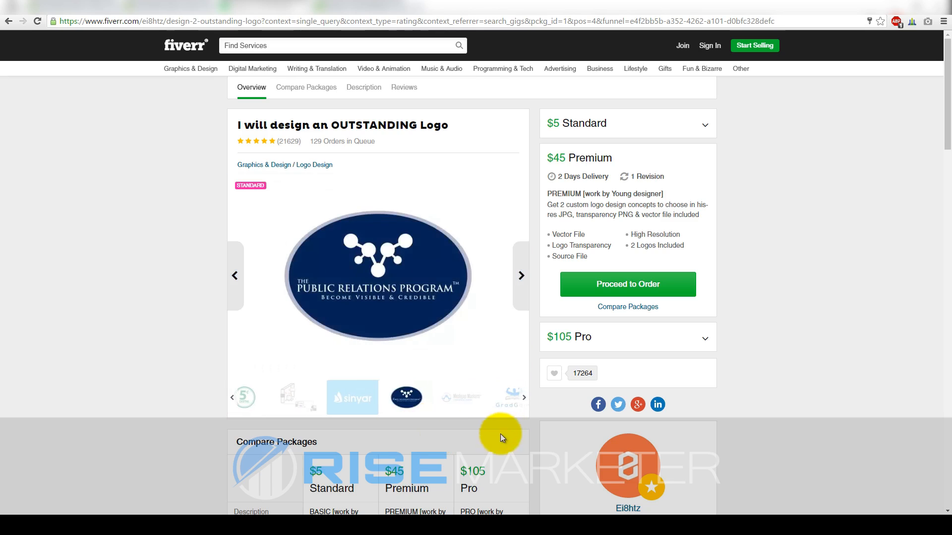
pyautogui.click(464, 398)
pyautogui.click(496, 404)
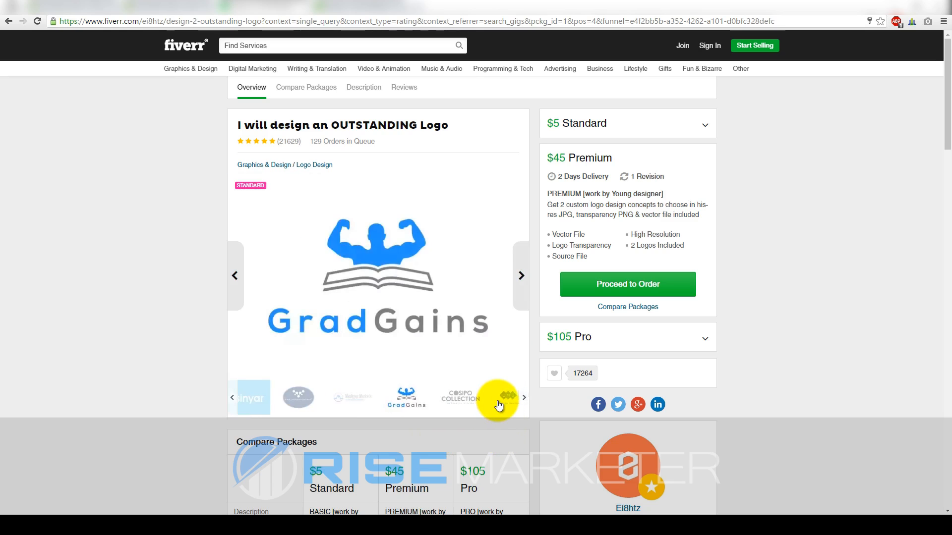
# Compare the gig's package prices, including the $45 Premium package, then go to Upwork
pyautogui.moveTo(939, 89); pyautogui.dragTo(943, 164)
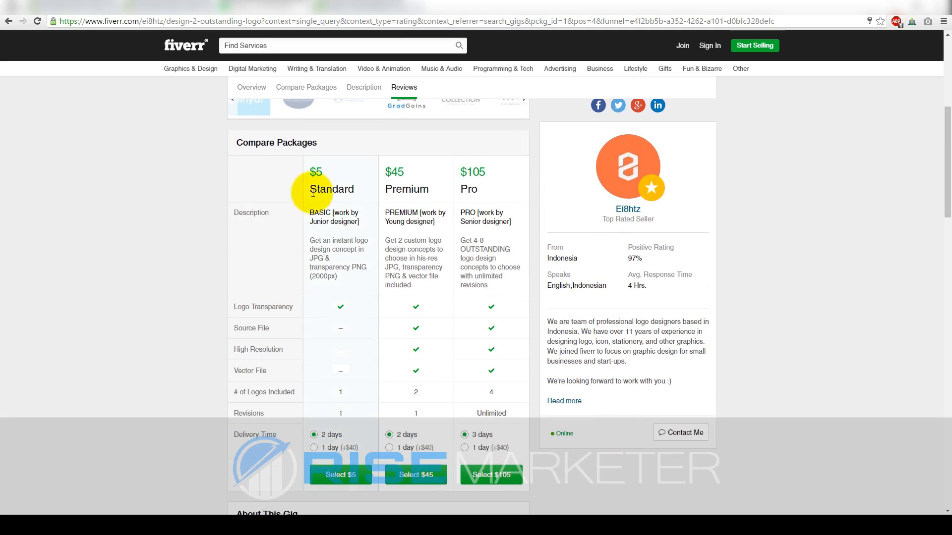
pyautogui.moveTo(945, 187); pyautogui.dragTo(947, 120)
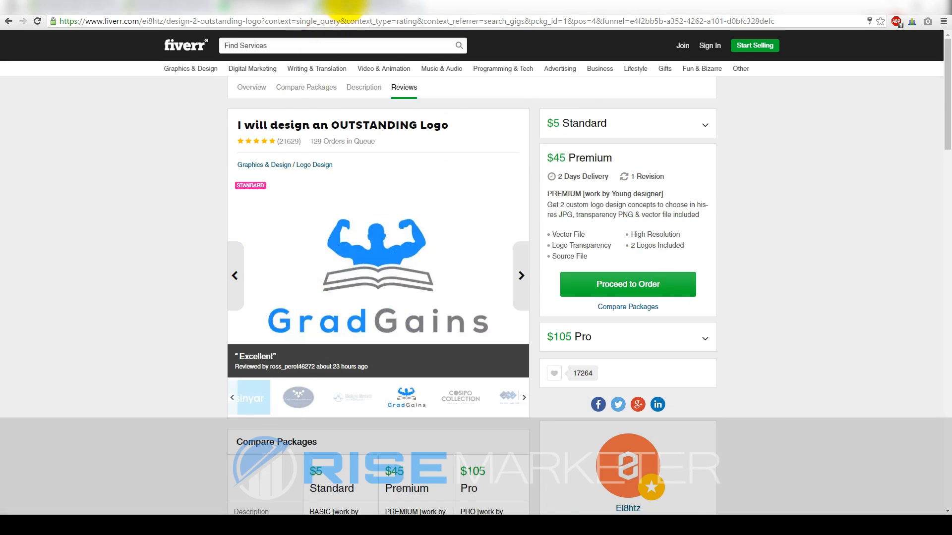
pyautogui.click(347, 7)
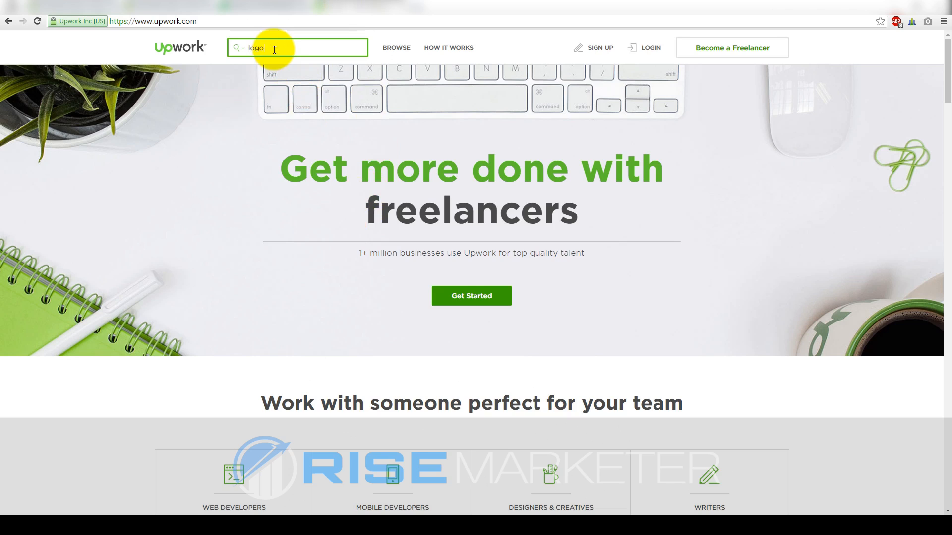
# Search Upwork for 'logo design' freelancers and scroll the results, with rates like $35.00/hr
pyautogui.write('n')
pyautogui.press('Return')
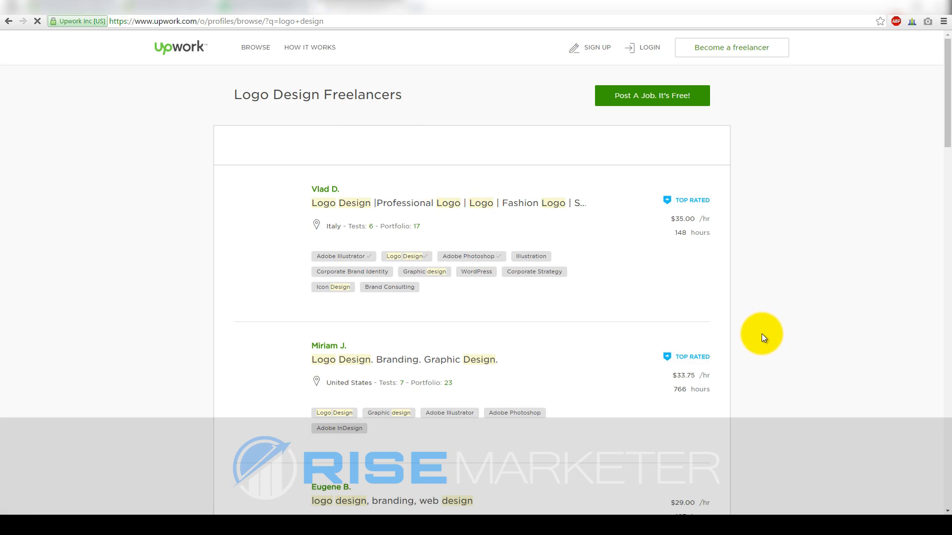
pyautogui.scroll(-1, 401, 274)
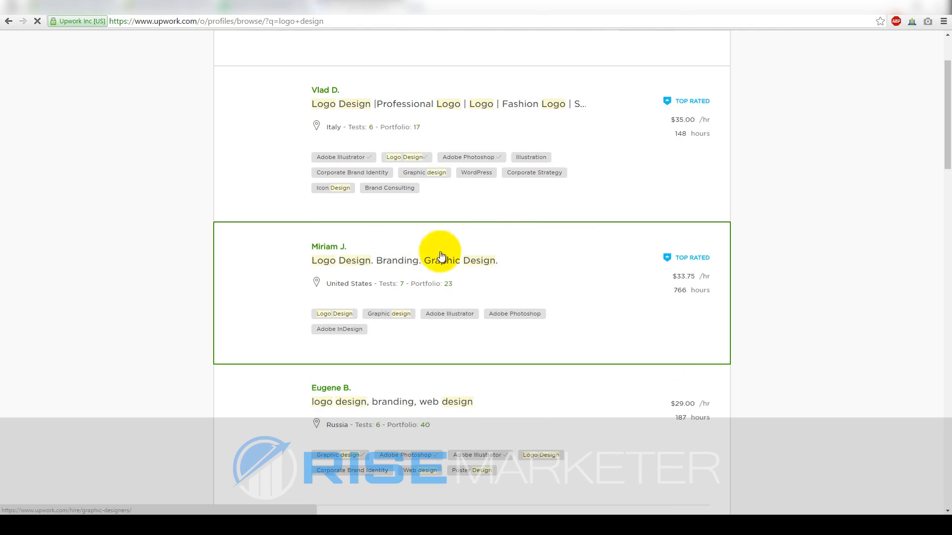
pyautogui.moveTo(947, 139); pyautogui.dragTo(944, 117)
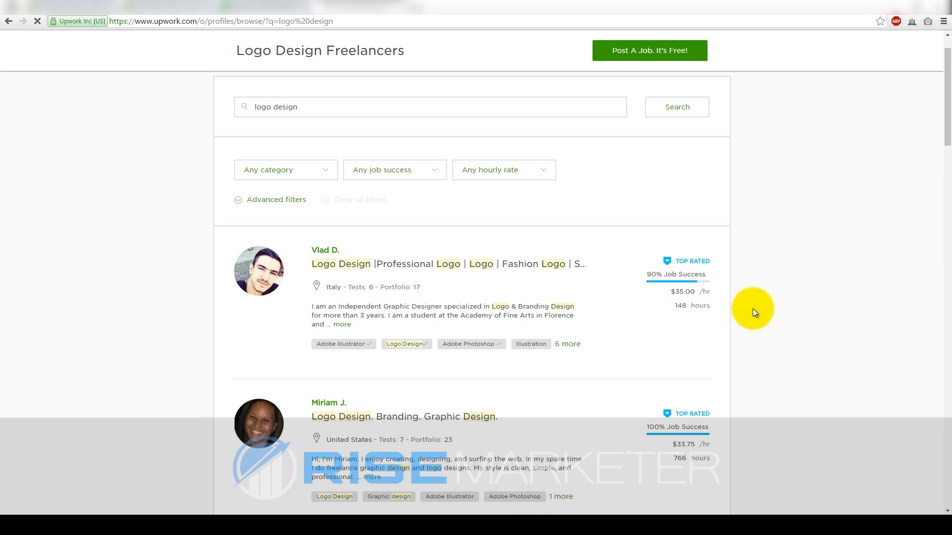
# Check the first freelancer's profile: $35.00/hr, 90% job success, work history and feedback
pyautogui.click(258, 271)
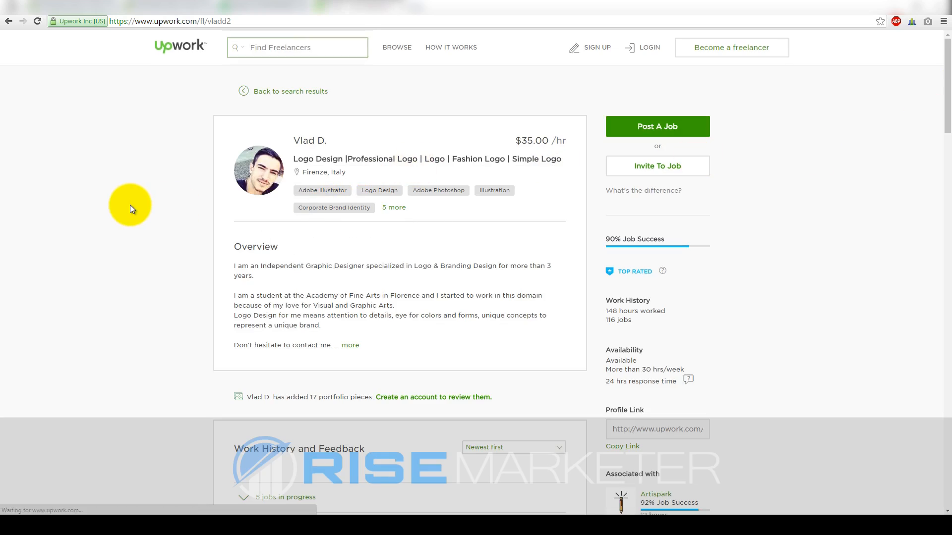
pyautogui.scroll(-10, 378, 313)
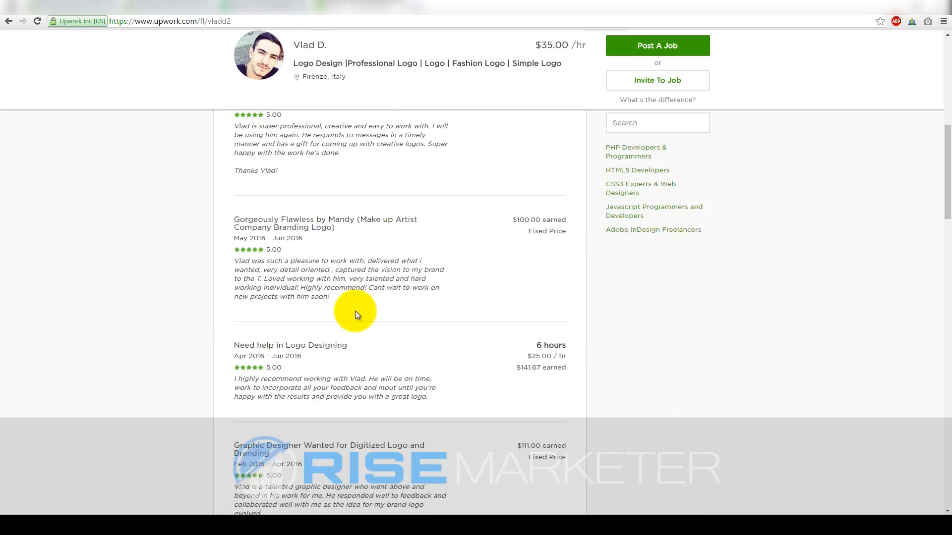
pyautogui.moveTo(946, 196); pyautogui.dragTo(948, 54)
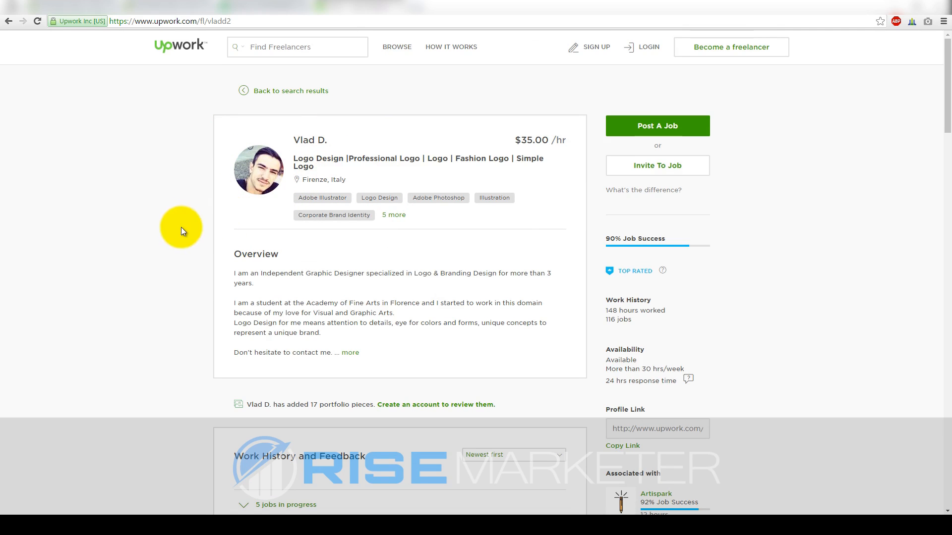
pyautogui.click(275, 8)
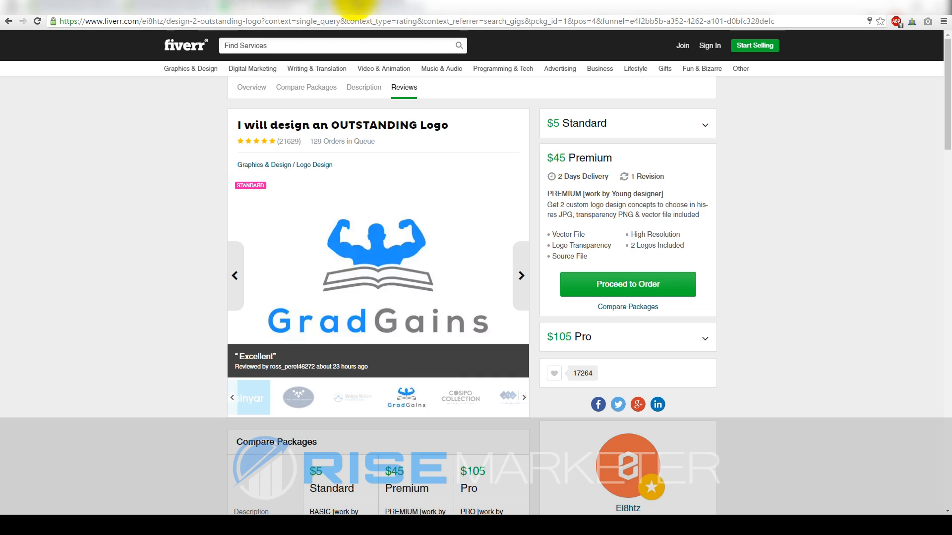
pyautogui.click(359, 9)
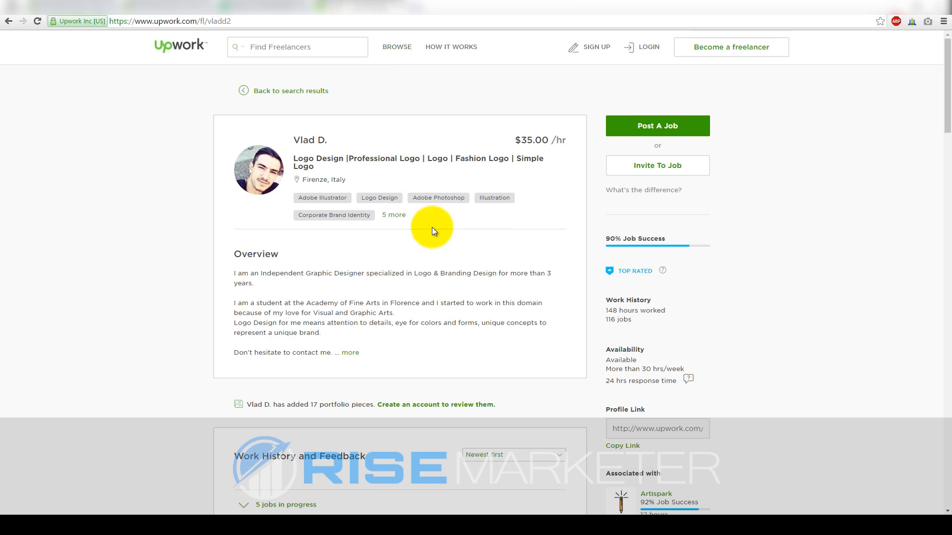